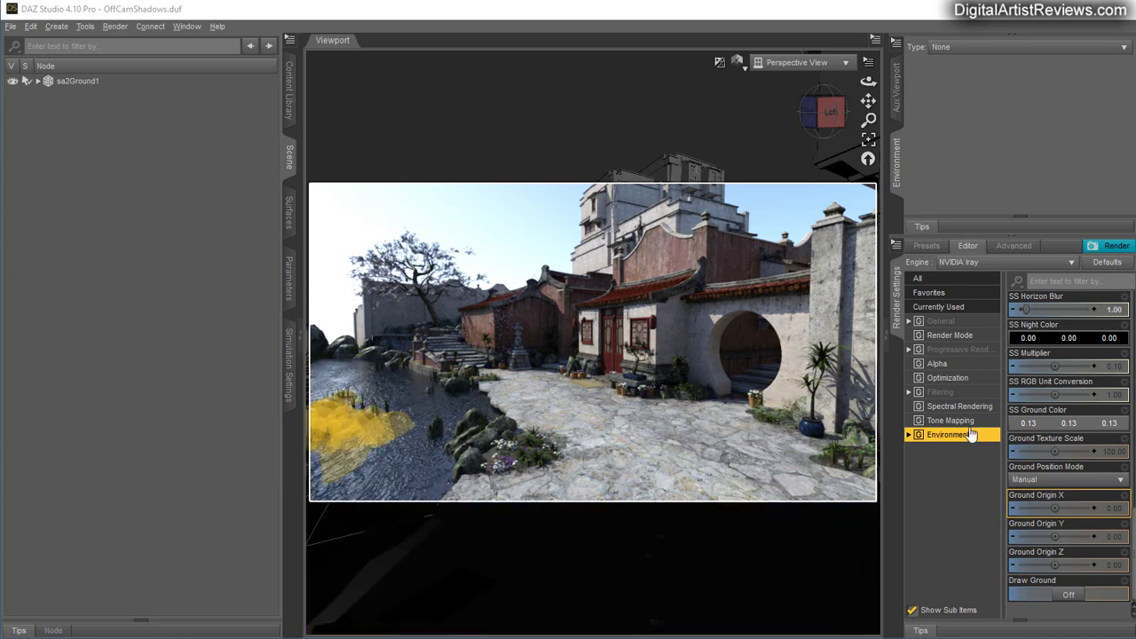
Set the environment's SS Time to 17:00:00.
scroll(1068, 491, up, 6)
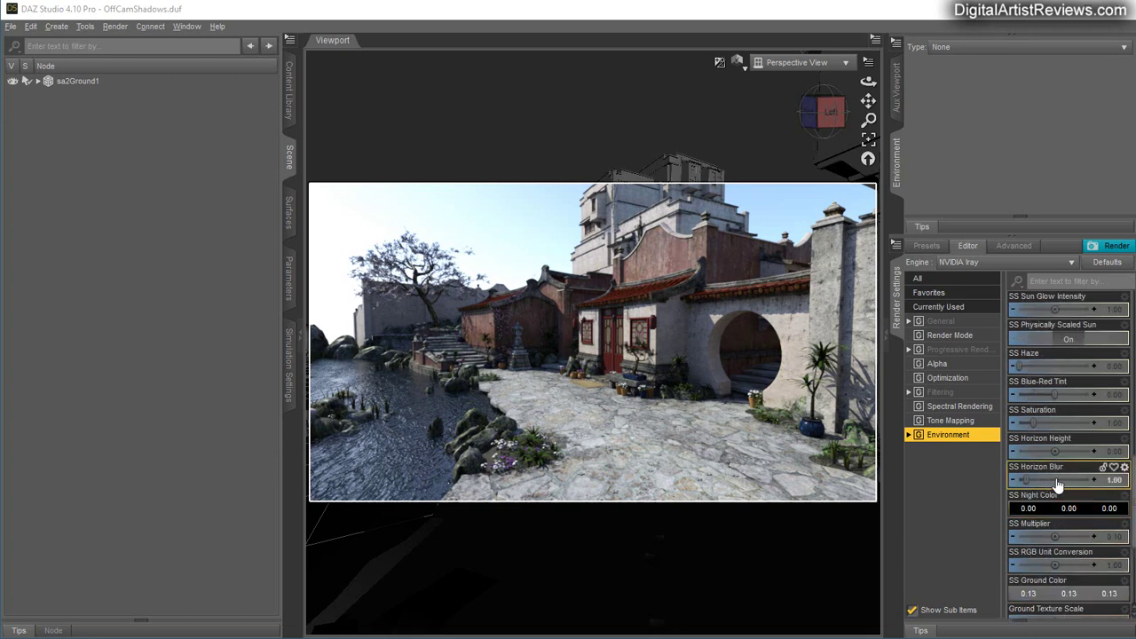
scroll(1062, 470, up, 6)
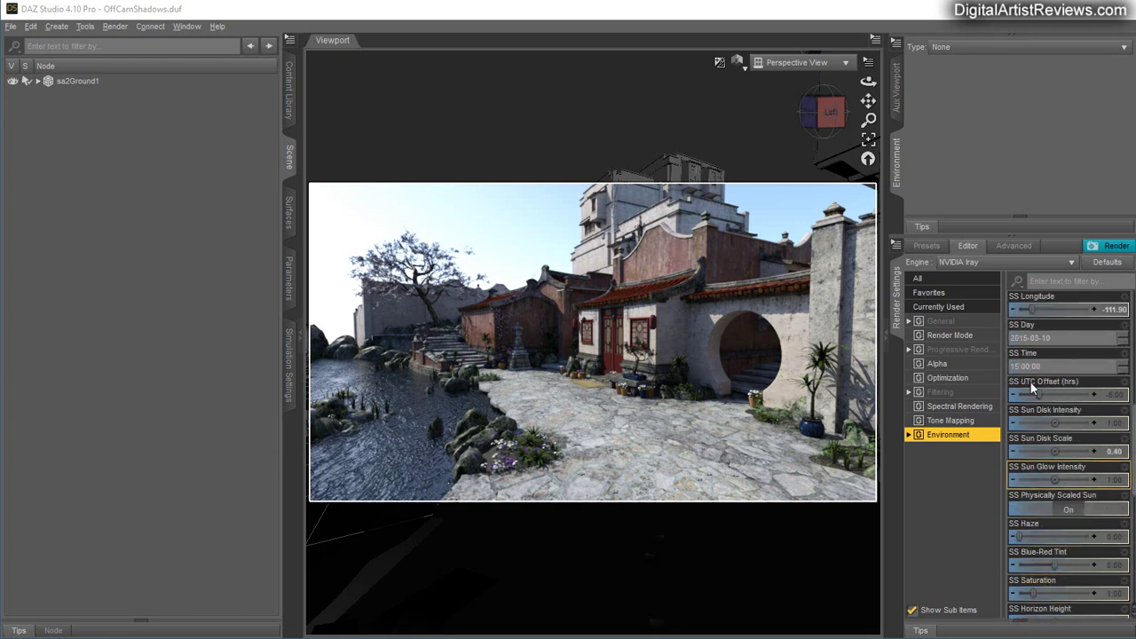
click(1016, 366)
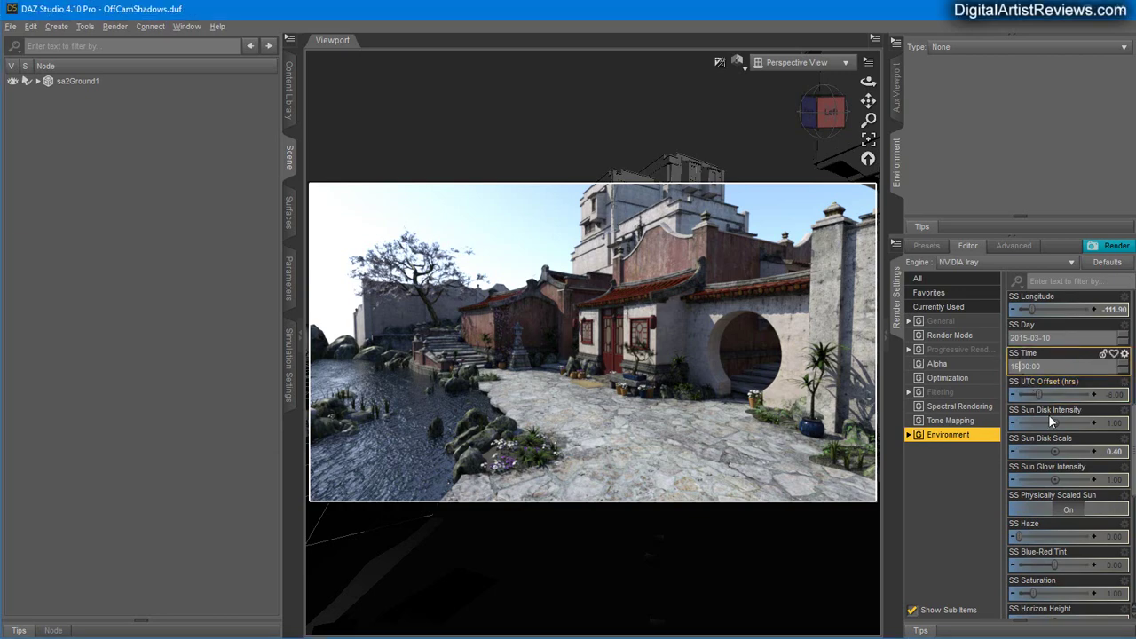
key(shift+Left)
text(7:00)
click(1045, 479)
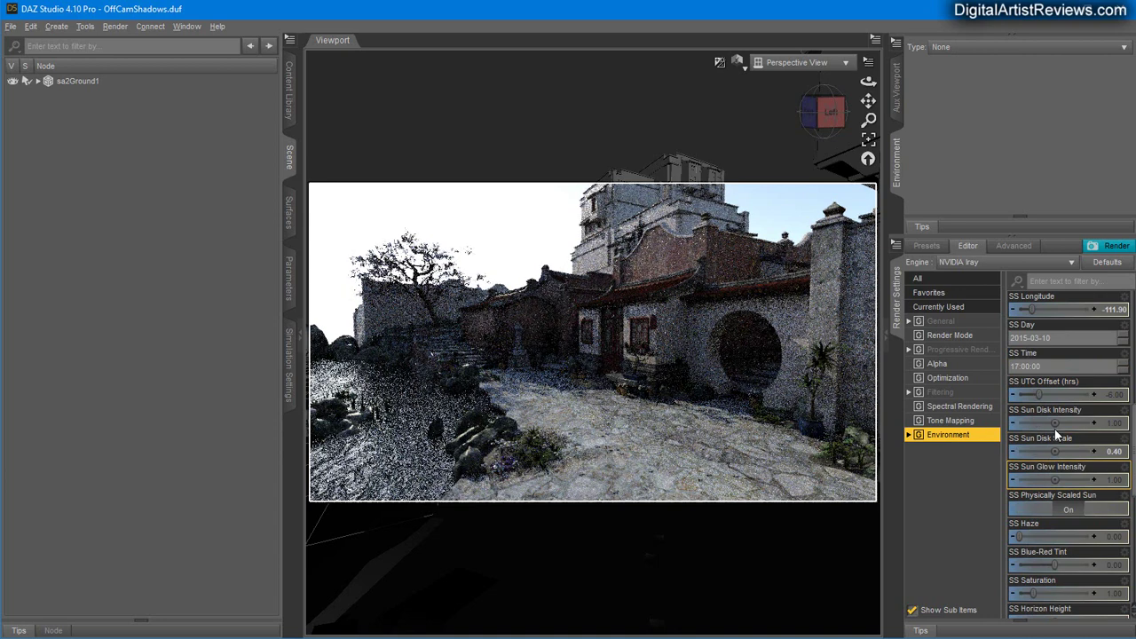
Set the environment's Dome Rotation to 90.
scroll(1059, 403, up, 3)
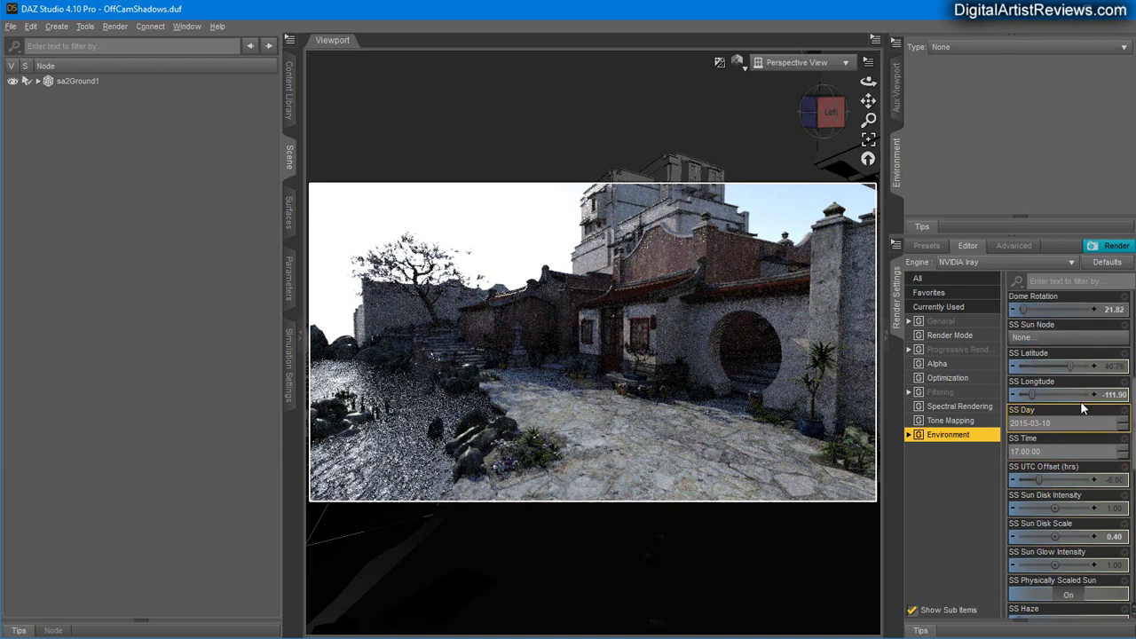
scroll(1081, 413, down, 3)
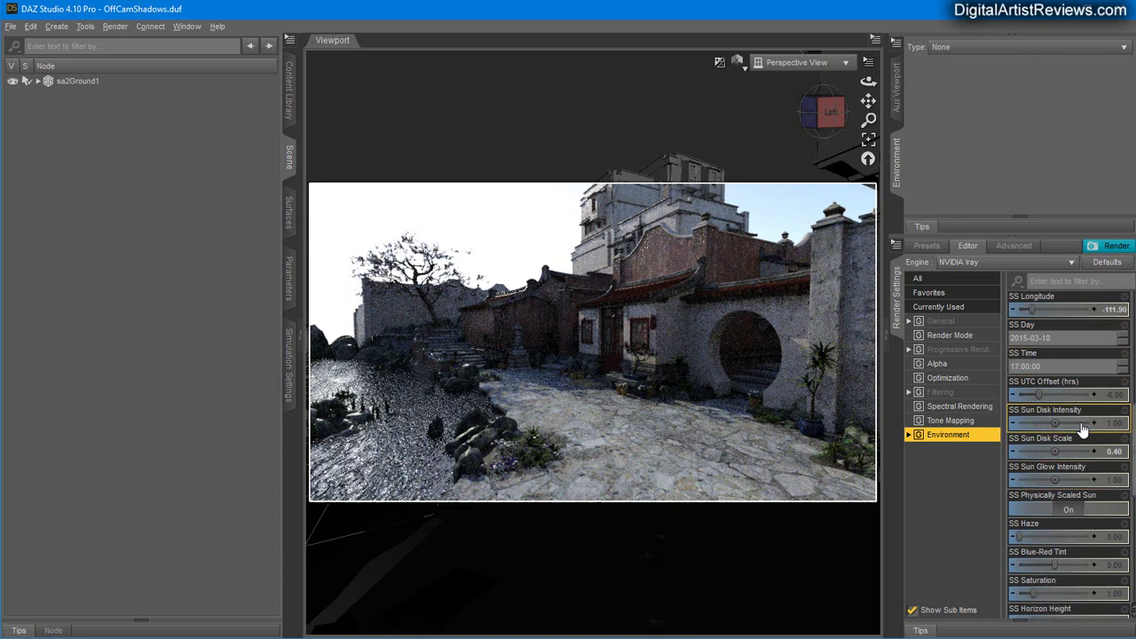
scroll(1079, 423, down, 3)
scroll(1078, 426, up, 6)
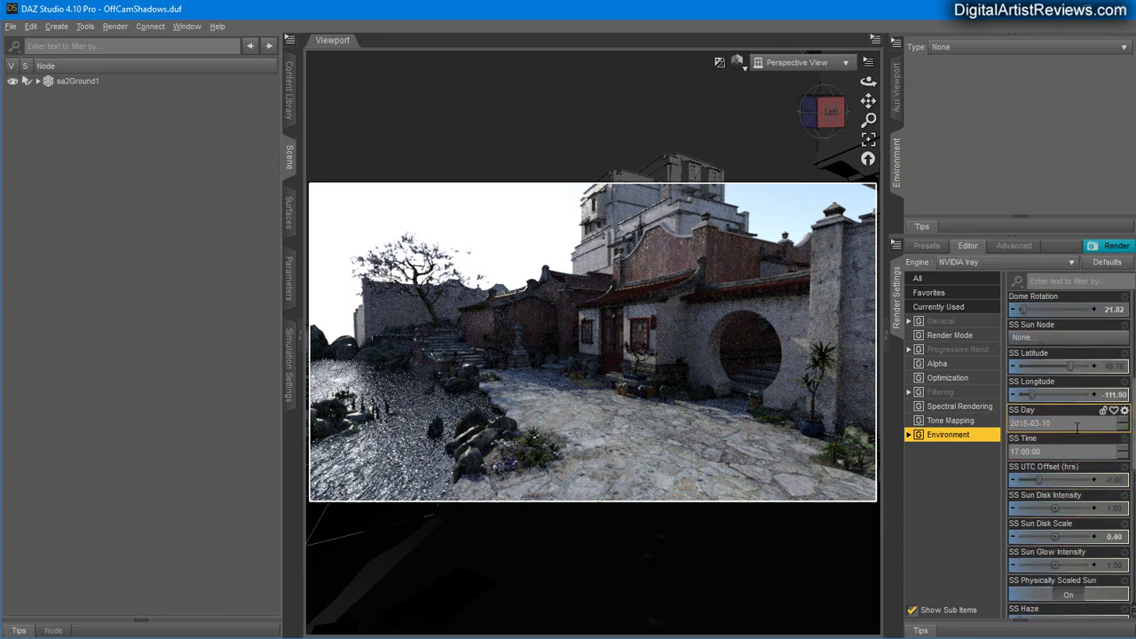
scroll(1076, 427, up, 3)
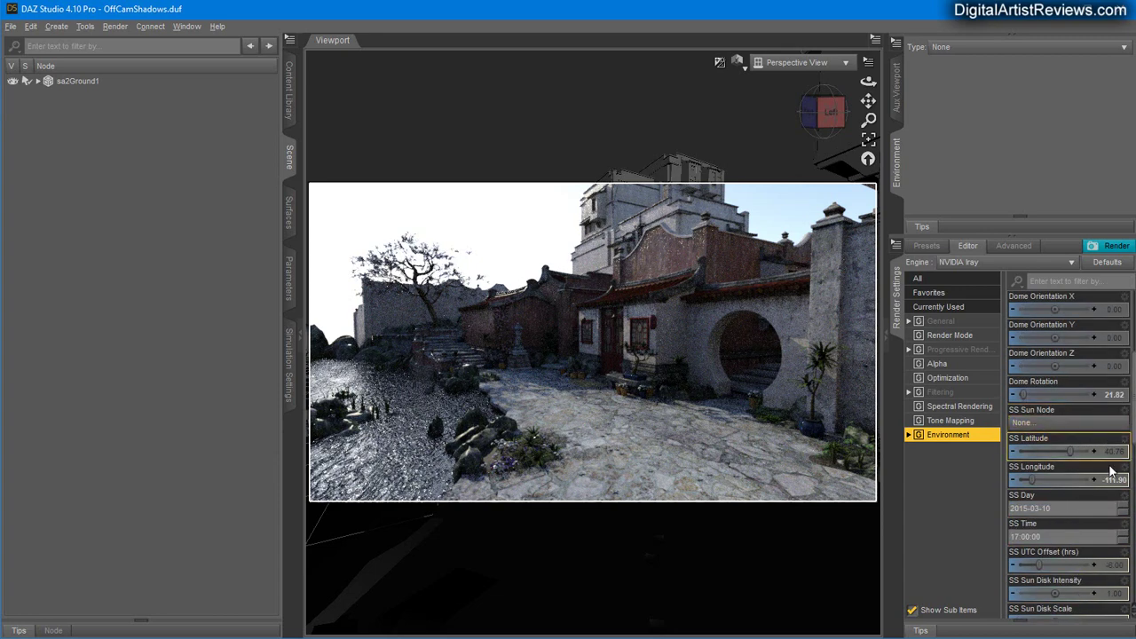
click(1109, 397)
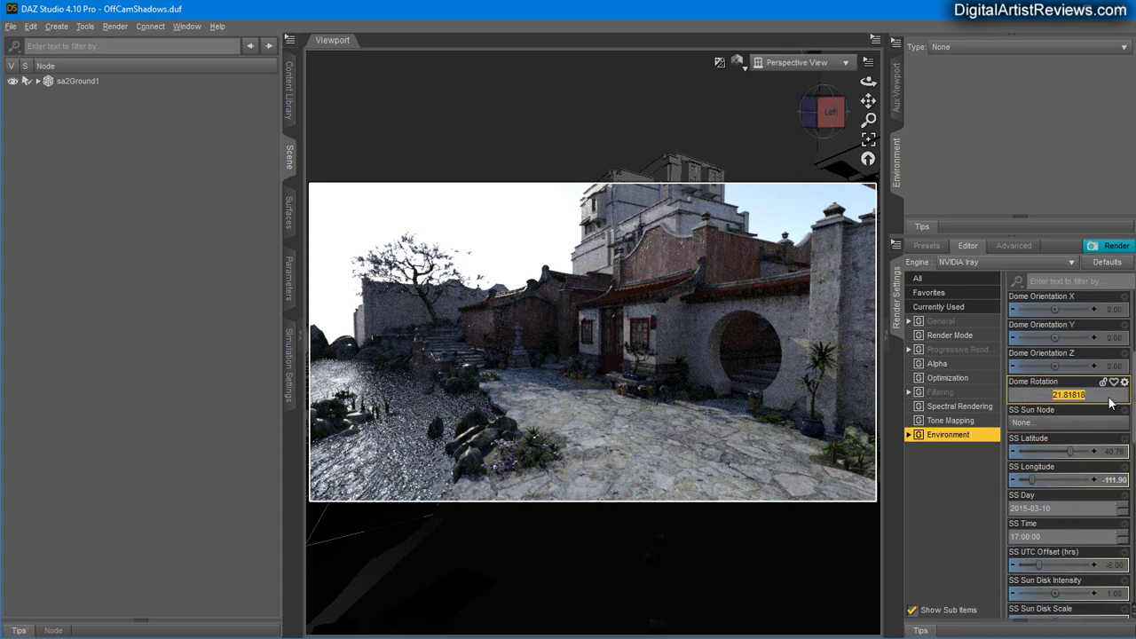
text(90)
key(Return)
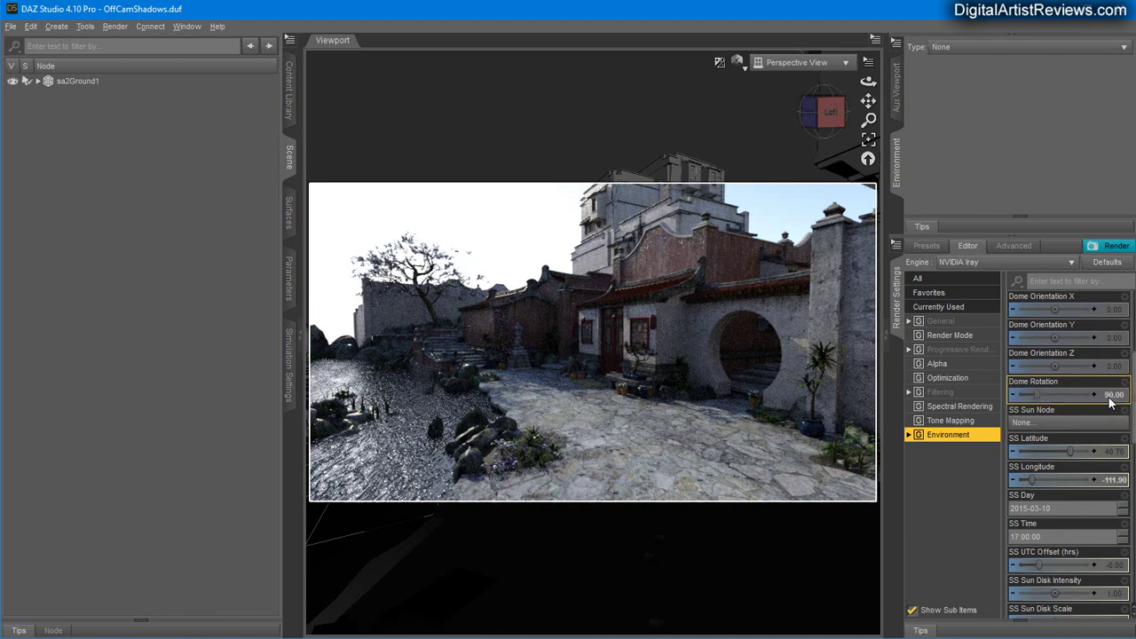
Try Dome Rotation values of 270 and 290 to swing the sunlight around the scene.
click(1109, 398)
text(270)
key(Return)
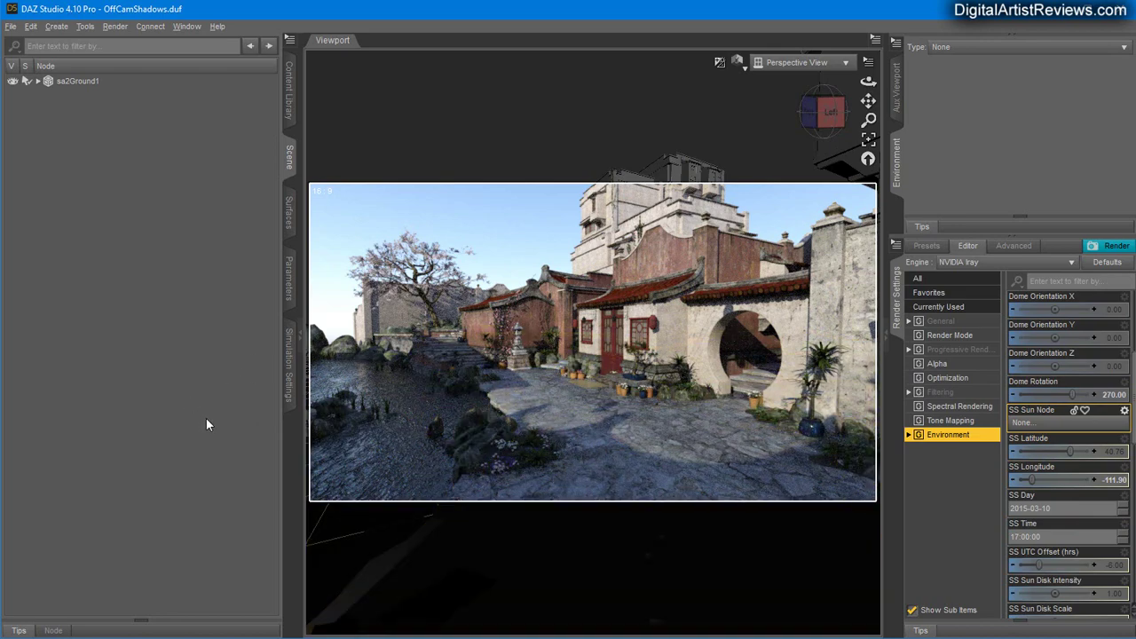
click(1102, 396)
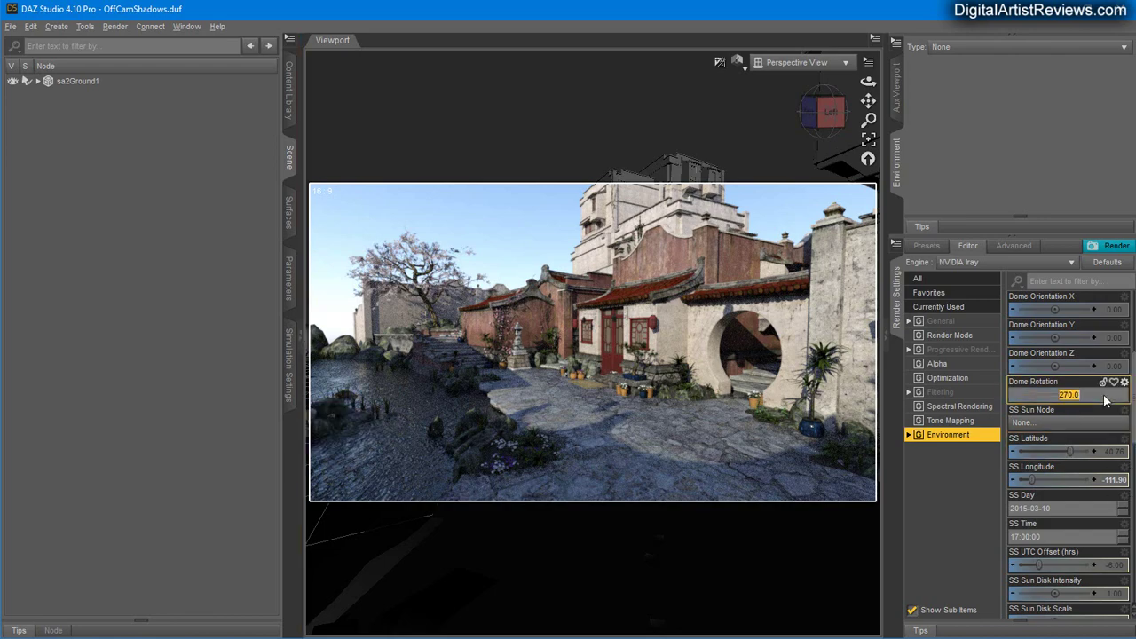
text(290)
key(Return)
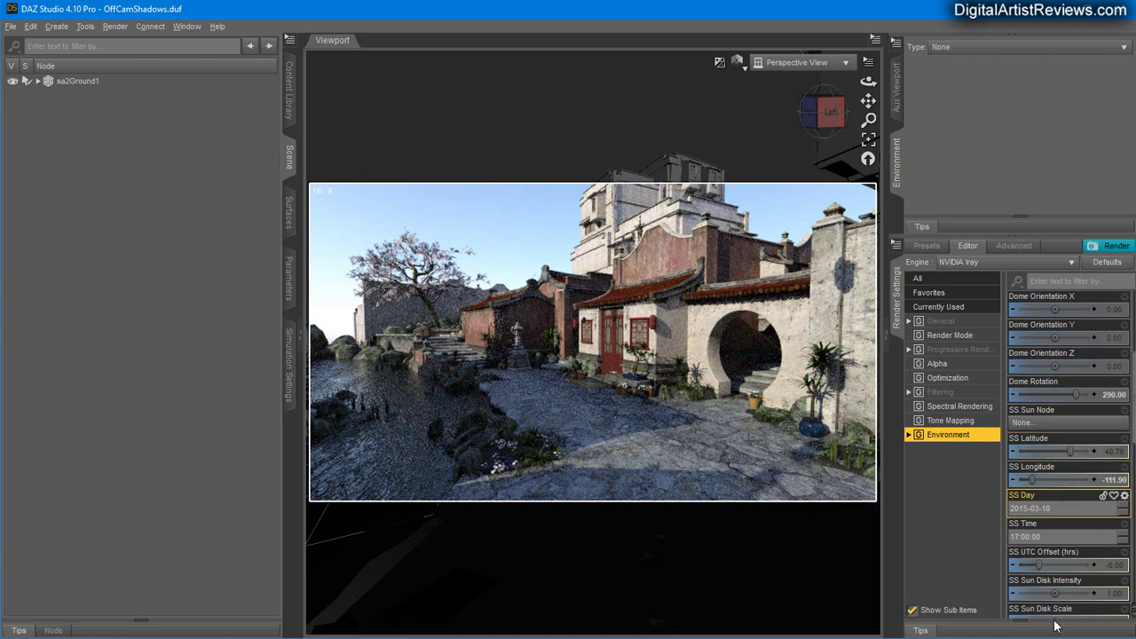
Try SS Time values of 15:00:00 and 16:00:00 for the sun-sky lighting.
scroll(1065, 550, down, 1)
scroll(1029, 612, down, 1)
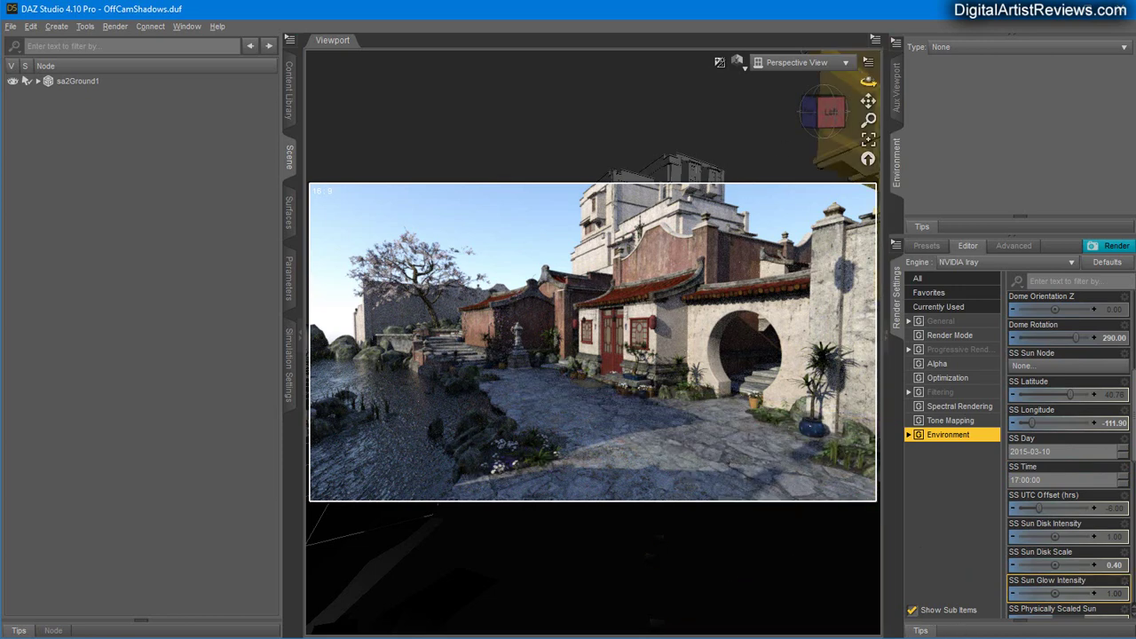
mouse_move(868, 80)
mouse_down()
mouse_move(877, 105)
mouse_move(994, 100)
mouse_move(896, 87)
mouse_move(928, 81)
mouse_move(879, 87)
mouse_up()
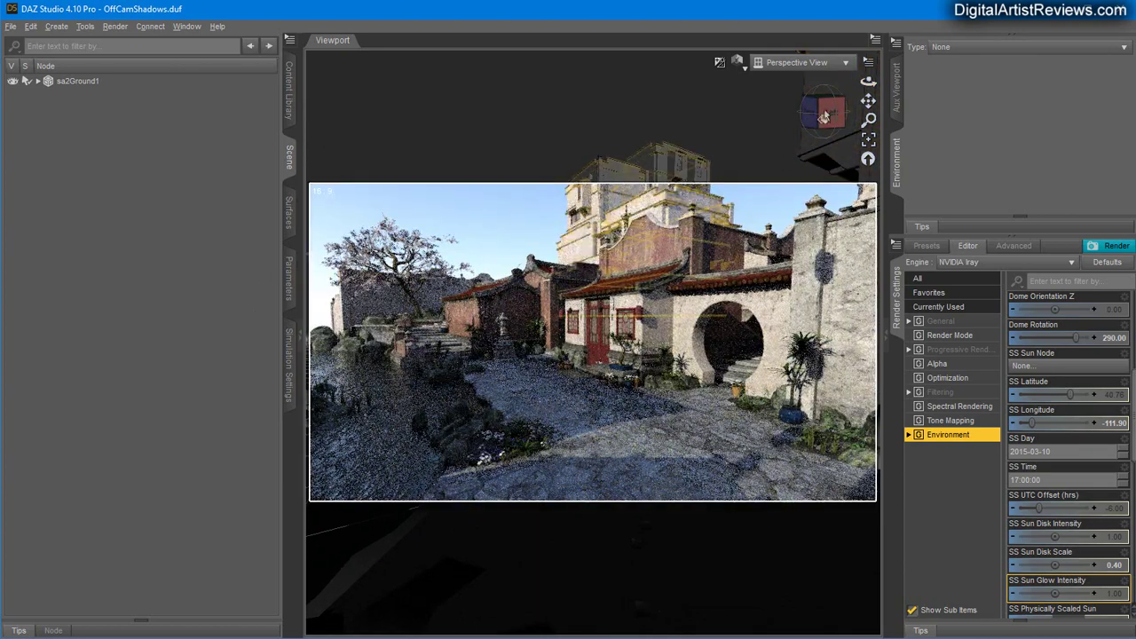
drag(869, 80, 877, 80)
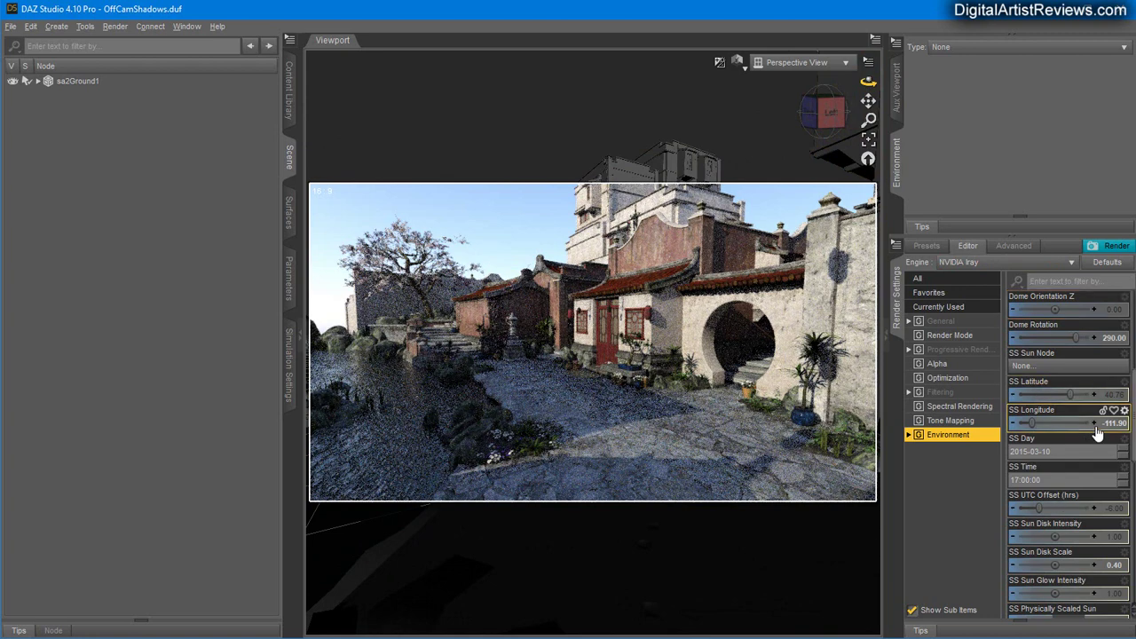
scroll(1050, 436, up, 2)
scroll(1050, 439, up, 1)
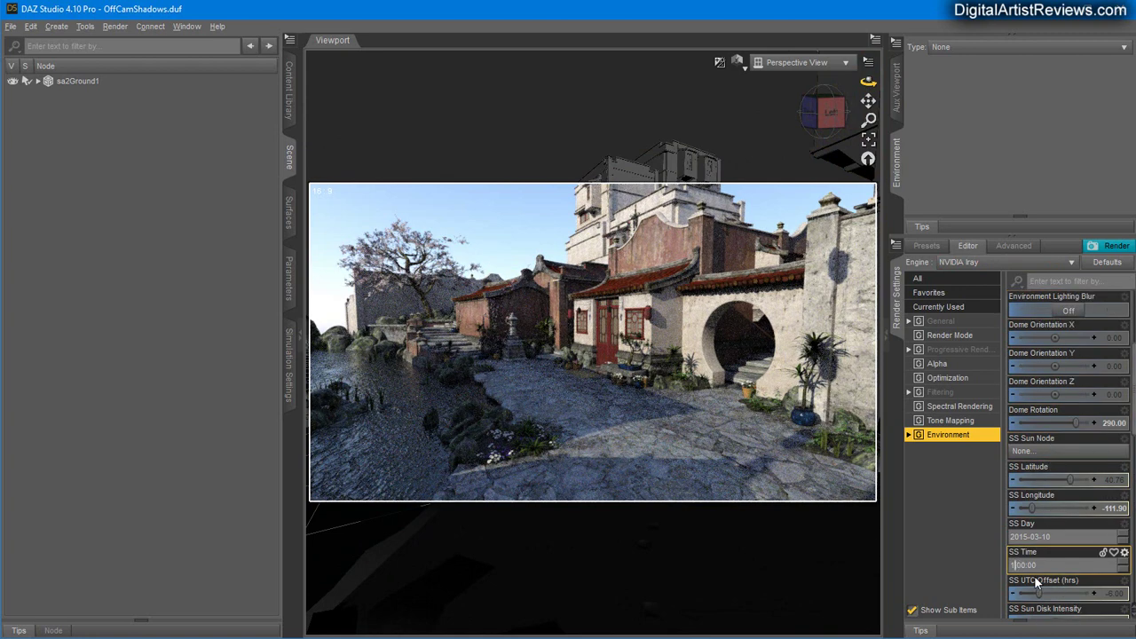
text(5:)
key(Return)
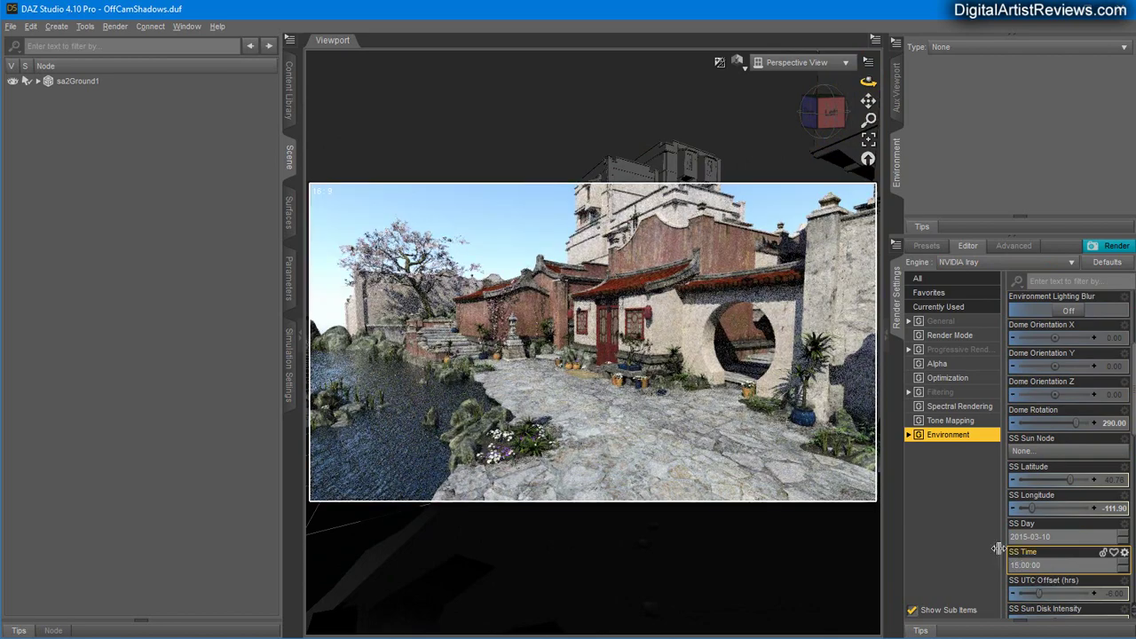
text(16)
key(Return)
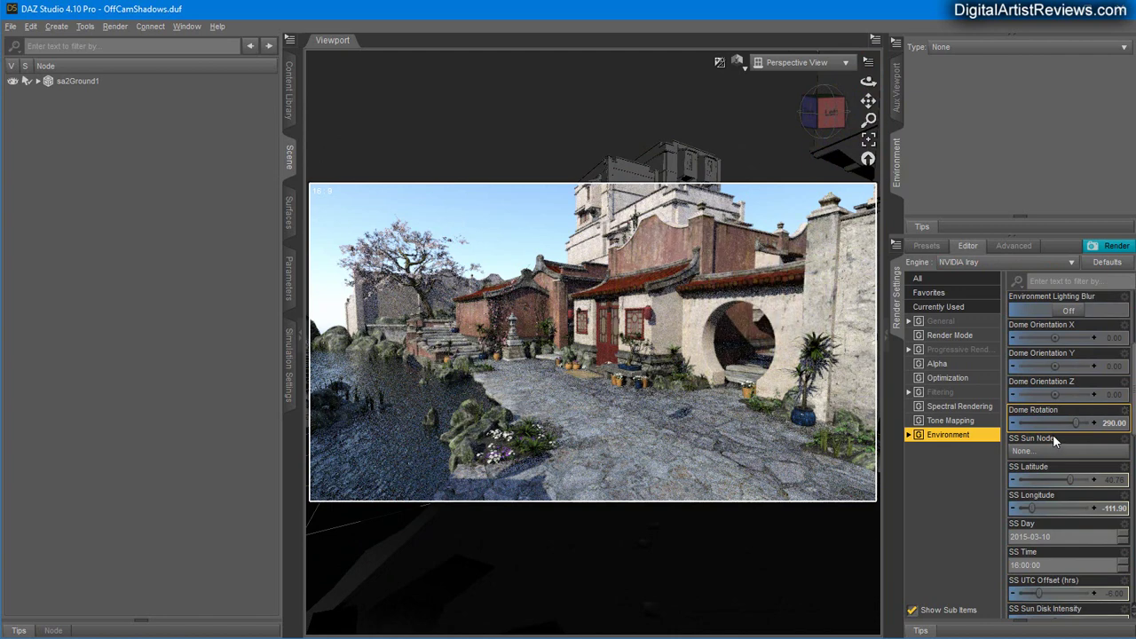
Set the Dome Rotation to 330 and the SS Time to 18:00:00.
click(1117, 428)
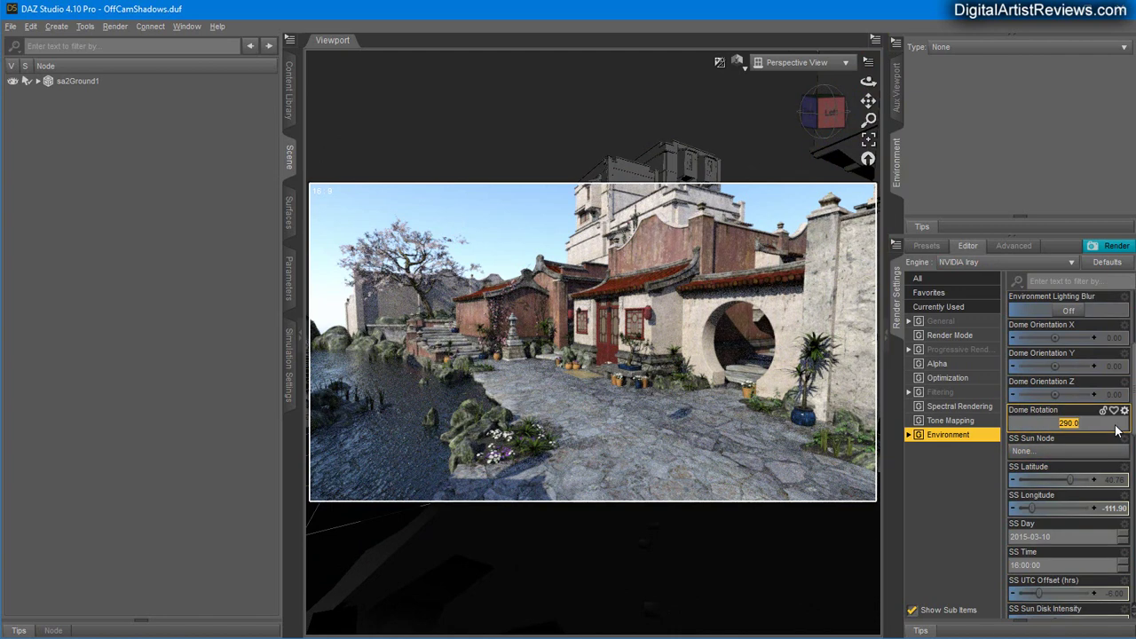
text(330)
key(Return)
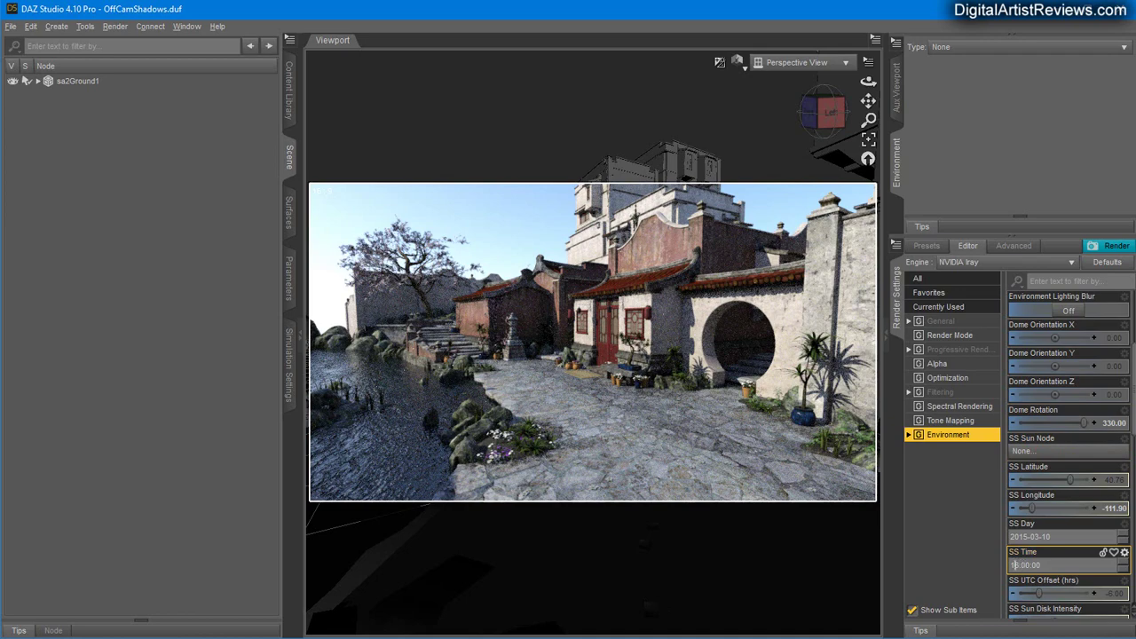
key(Delete)
text(8)
key(Return)
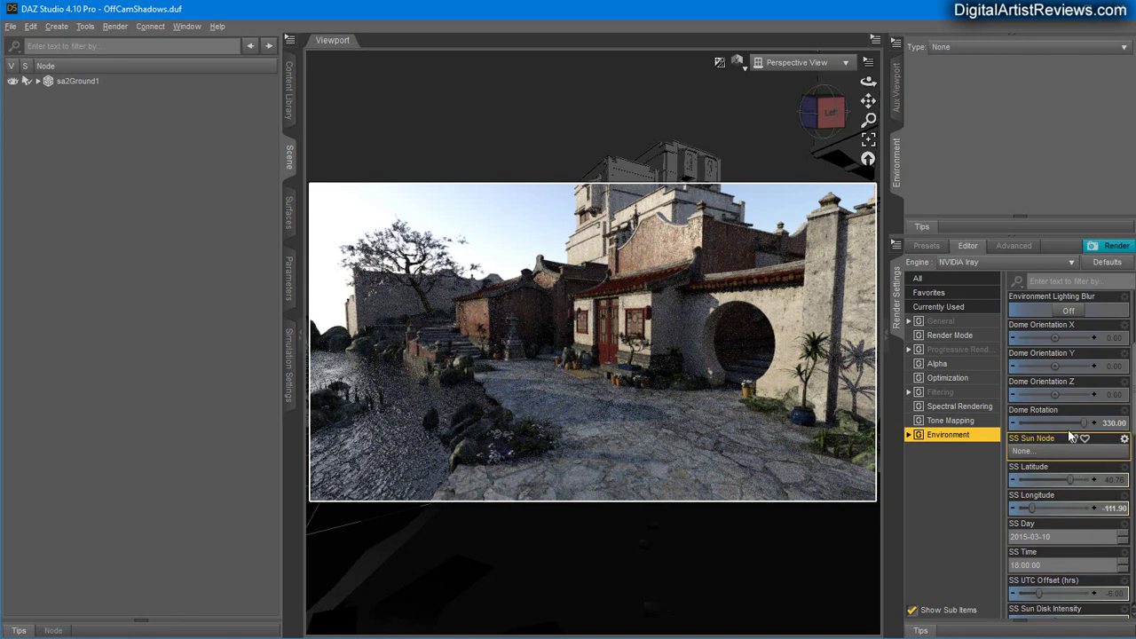
Try Dome Rotation values of 320 and 300, and return it to 330.
click(1110, 425)
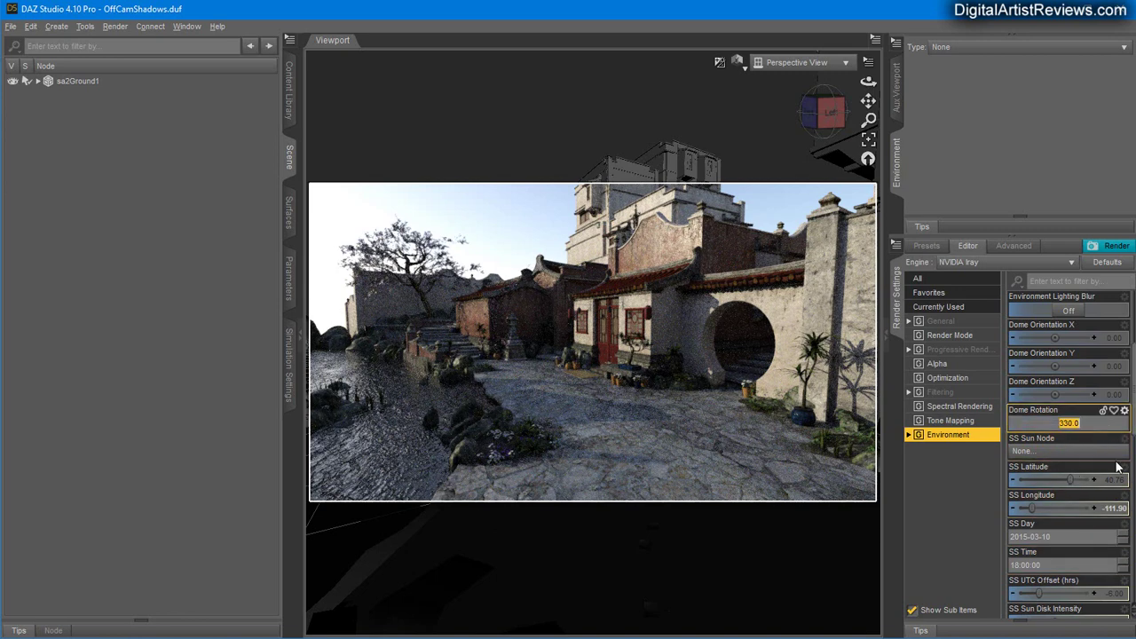
text(320)
key(Return)
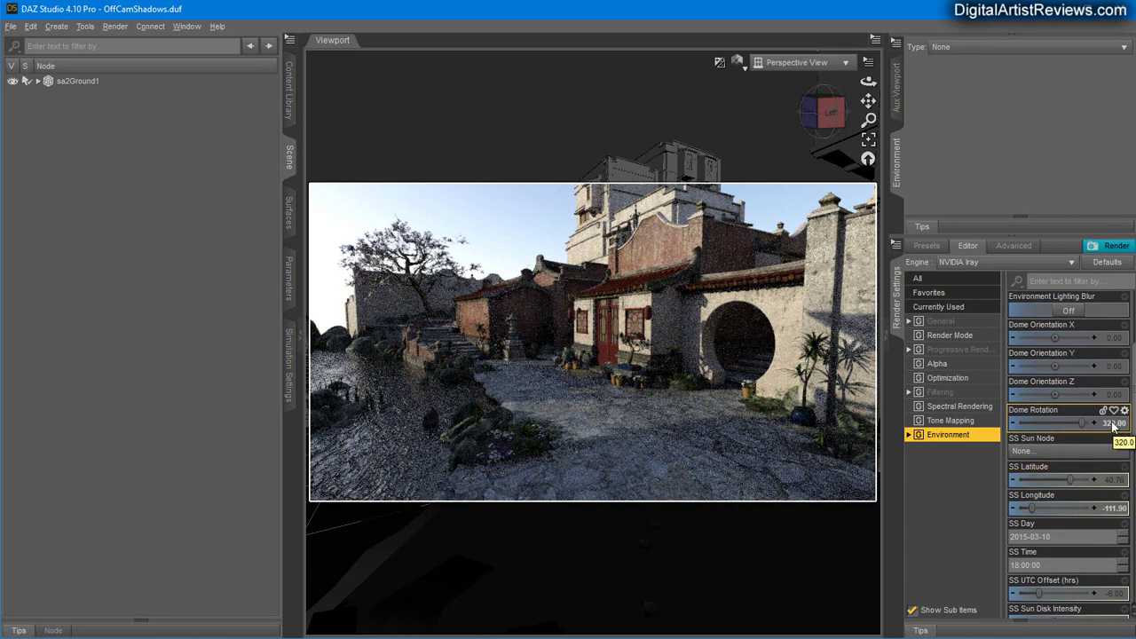
click(1118, 424)
text(300)
key(Return)
click(1116, 423)
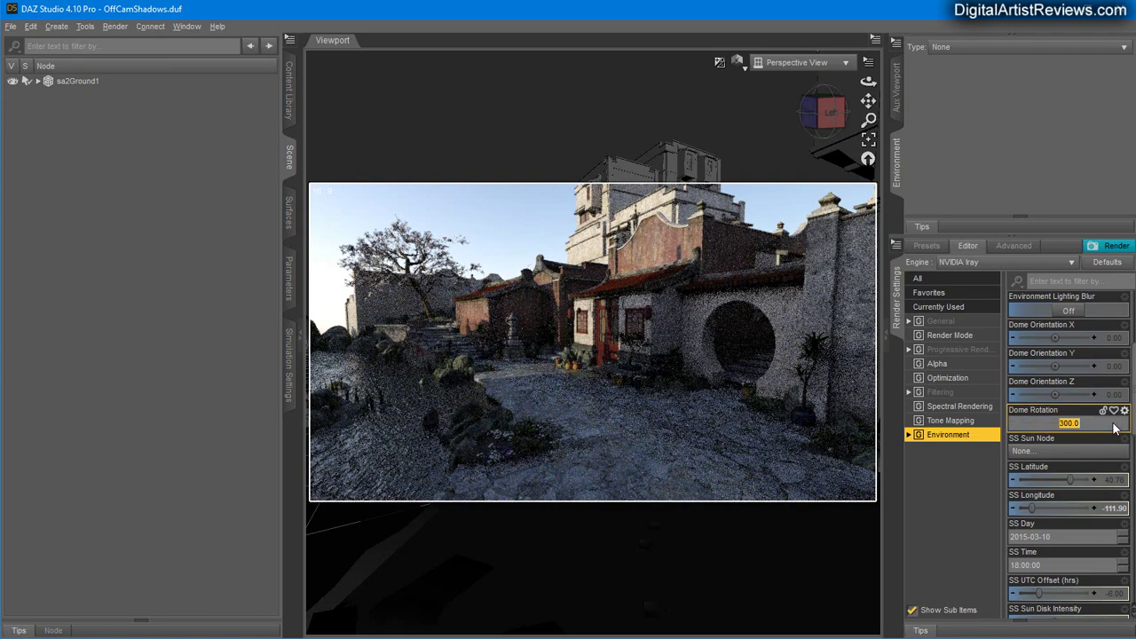
text(330)
key(Return)
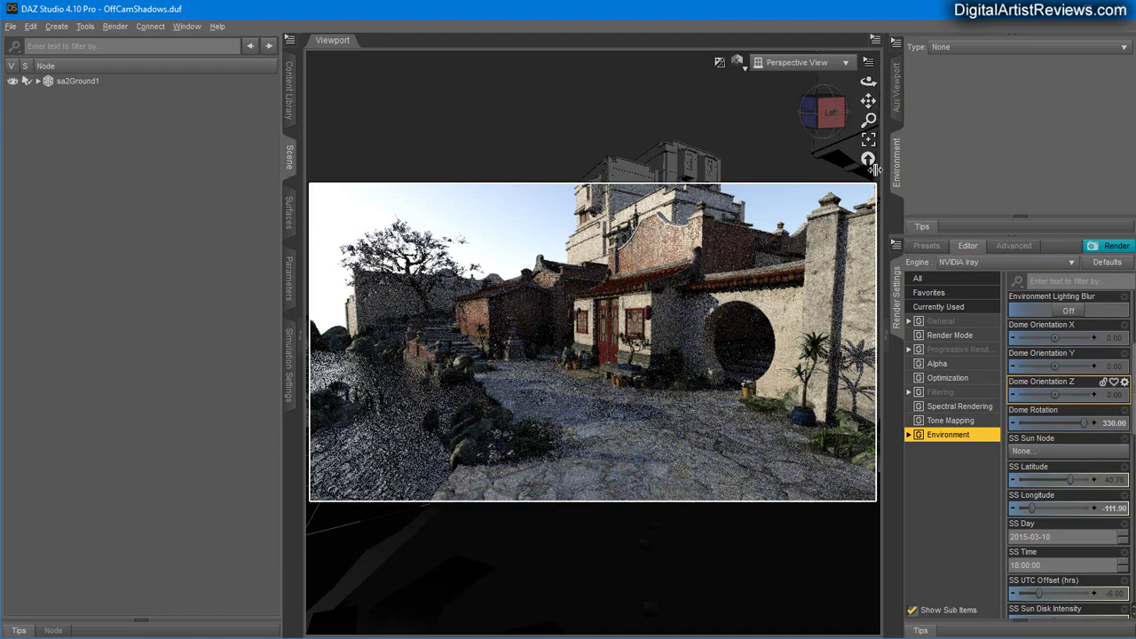
Select the off-camera building sa2Bldg4 behind the courtyard view and set its ytran to 200.
drag(868, 81, 785, 62)
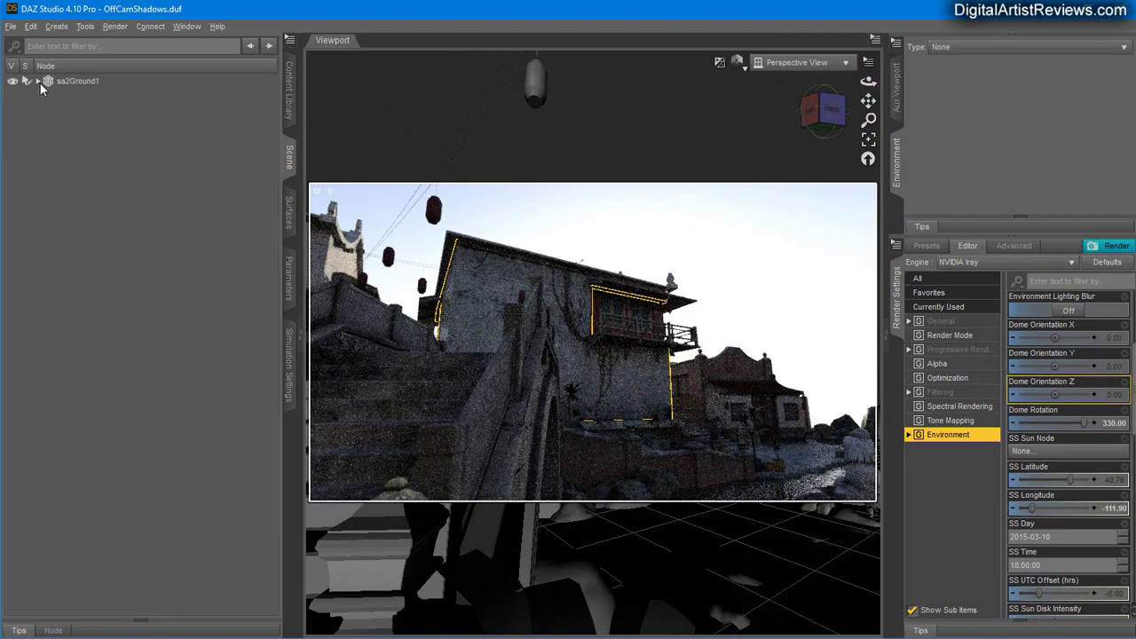
click(38, 81)
click(588, 375)
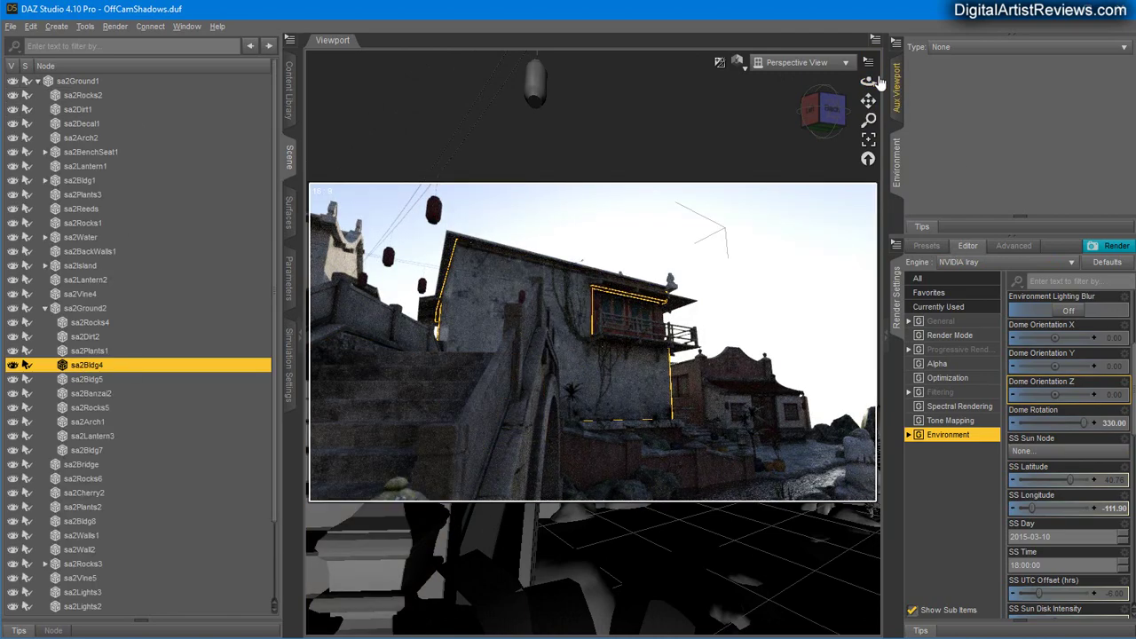
mouse_move(868, 82)
mouse_down()
mouse_move(879, 82)
mouse_move(869, 82)
mouse_up()
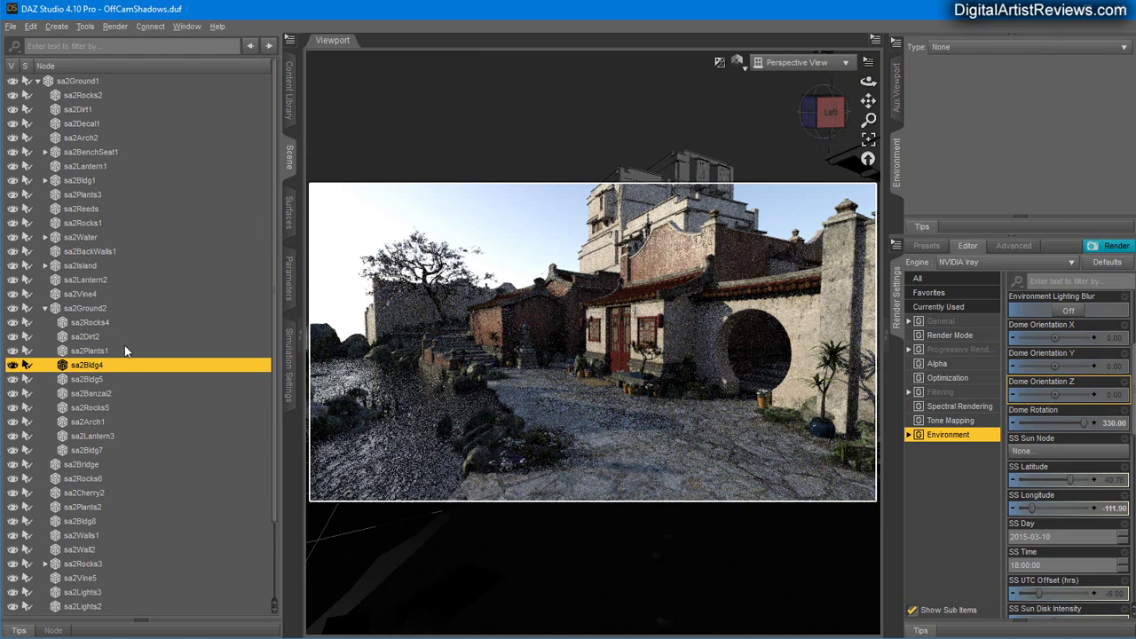
click(288, 277)
click(260, 103)
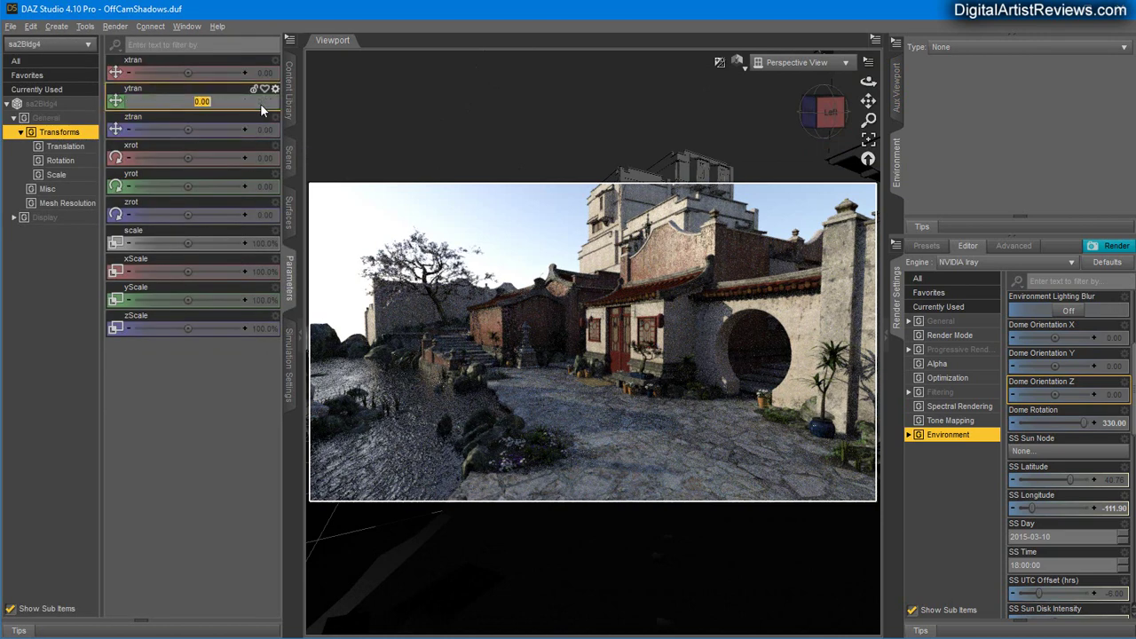
text(5)
text(200)
key(Return)
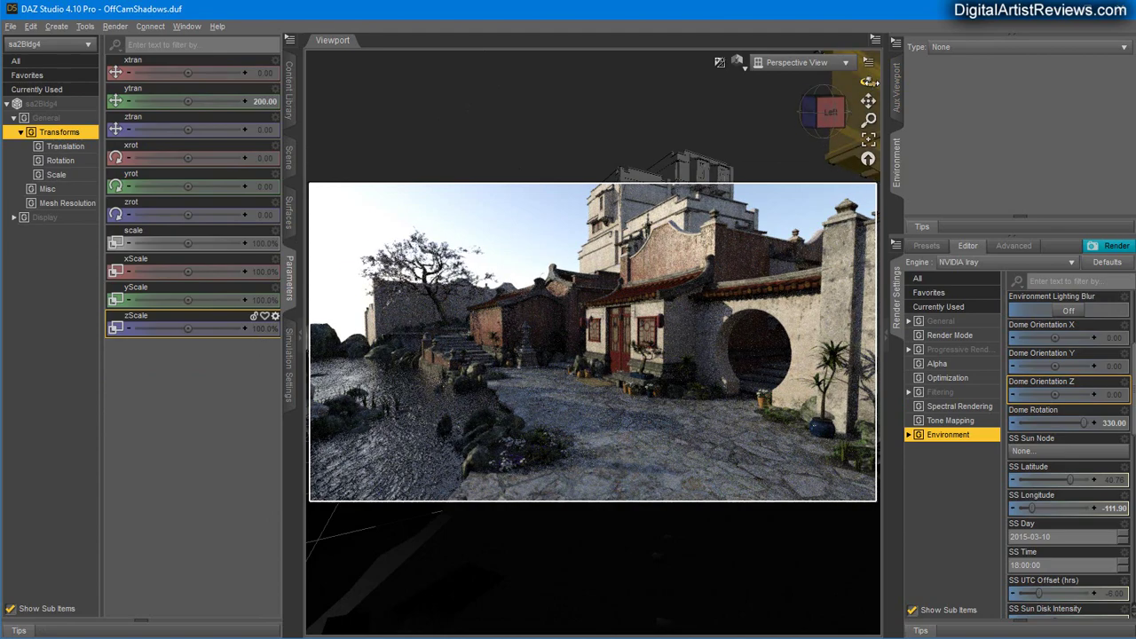
Set the xScale of the sa2Bldg4 building to 50%.
drag(869, 82, 696, 100)
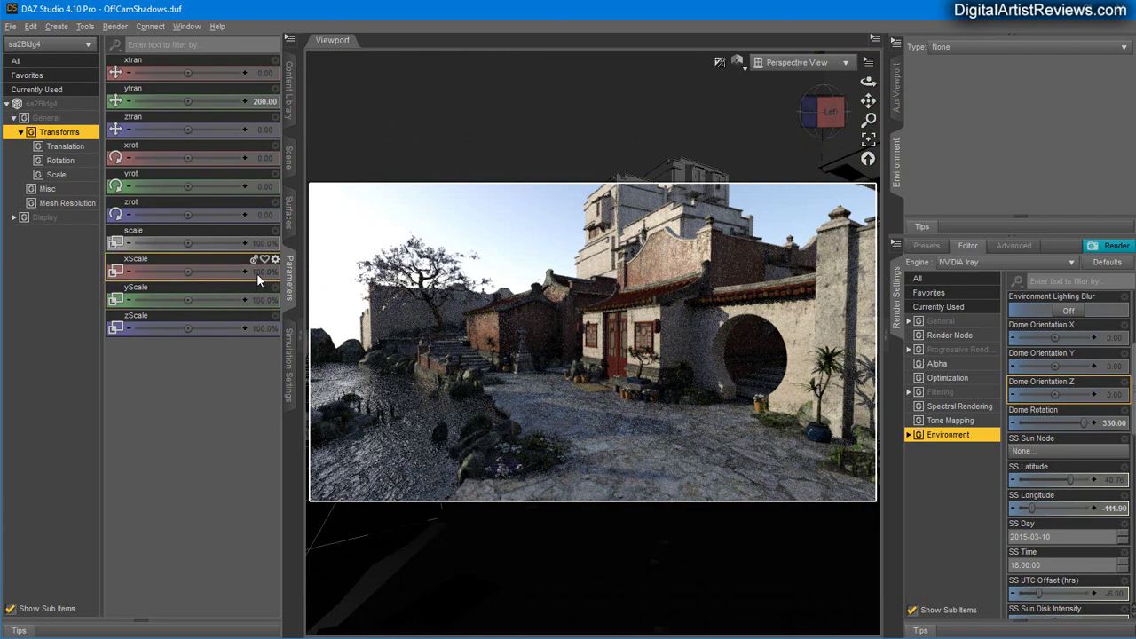
click(257, 272)
text(50)
key(Return)
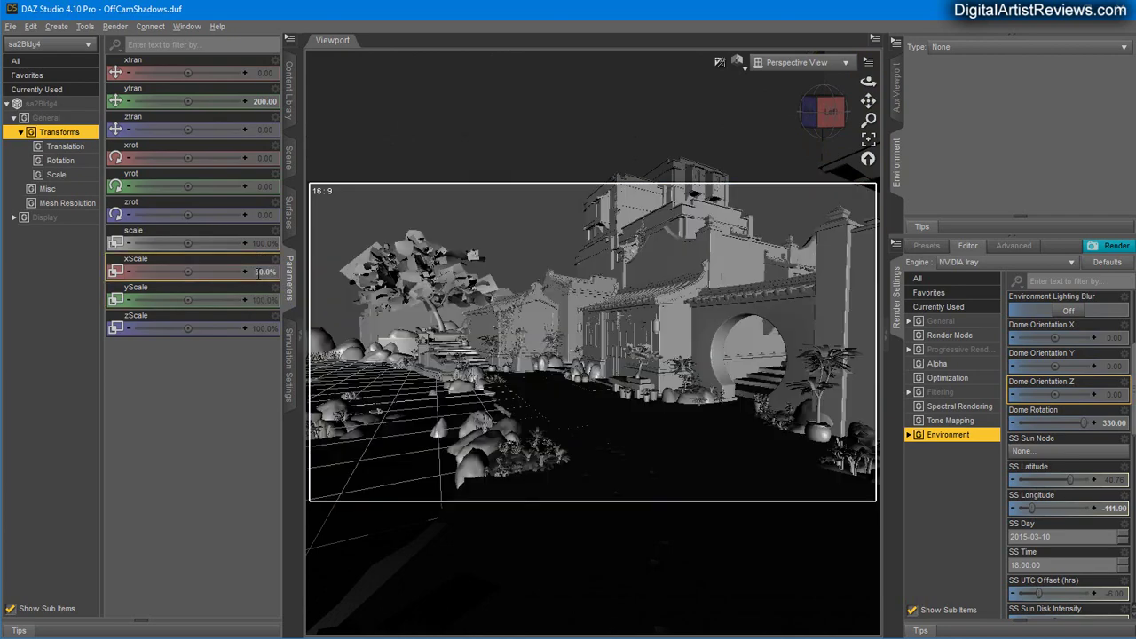
Shift the sa2Bldg4 building along X by setting its xtran to -500.
click(260, 72)
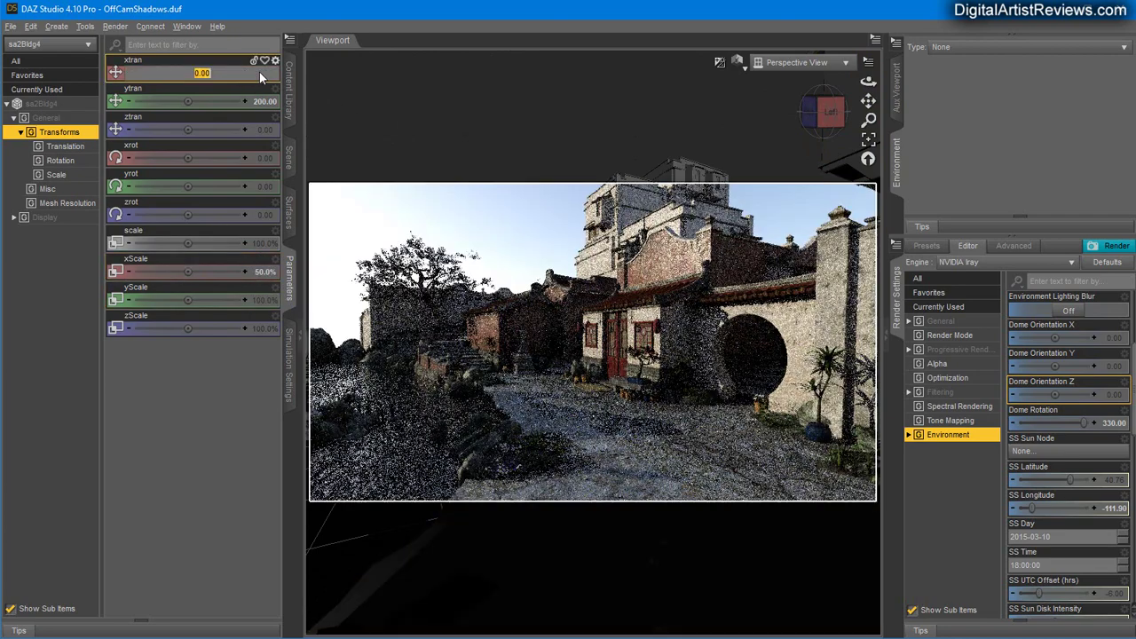
key(BackSpace)
text(-500)
key(Return)
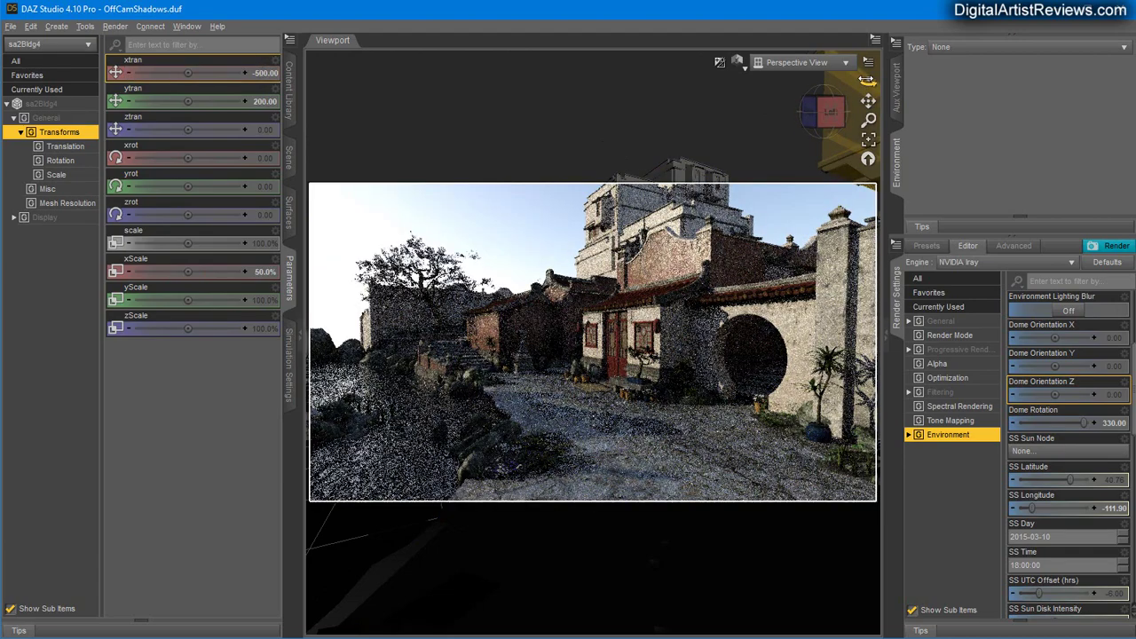
Shift the sa2Bldg4 building farther along X to about -1090 and set its ytran to 400.
drag(868, 82, 741, 94)
drag(199, 75, 187, 71)
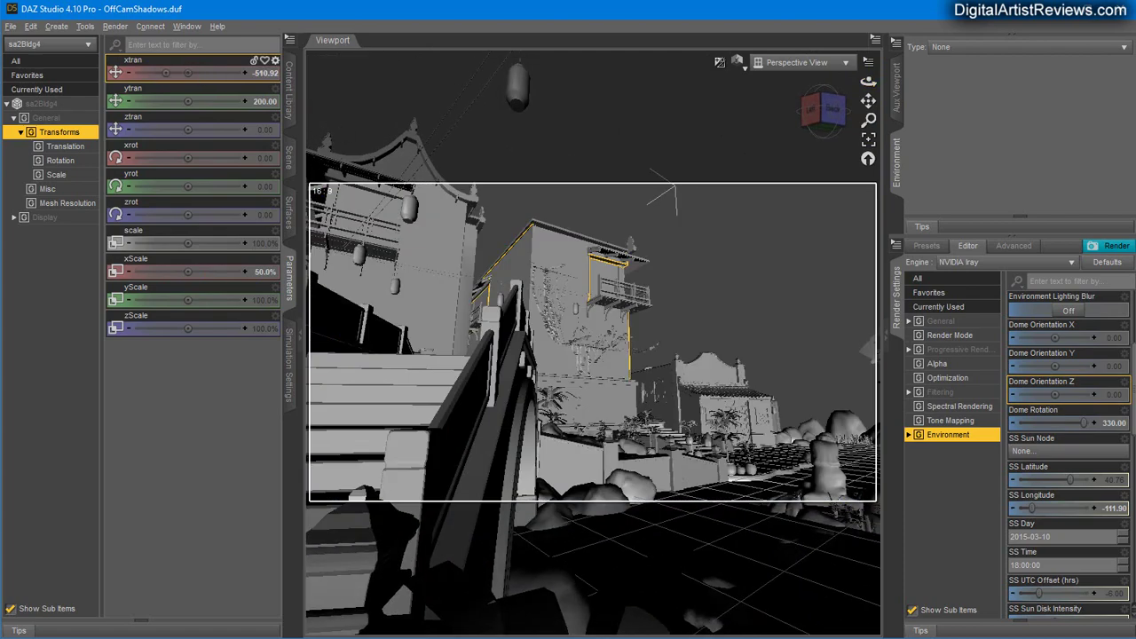
drag(166, 73, 139, 73)
click(257, 106)
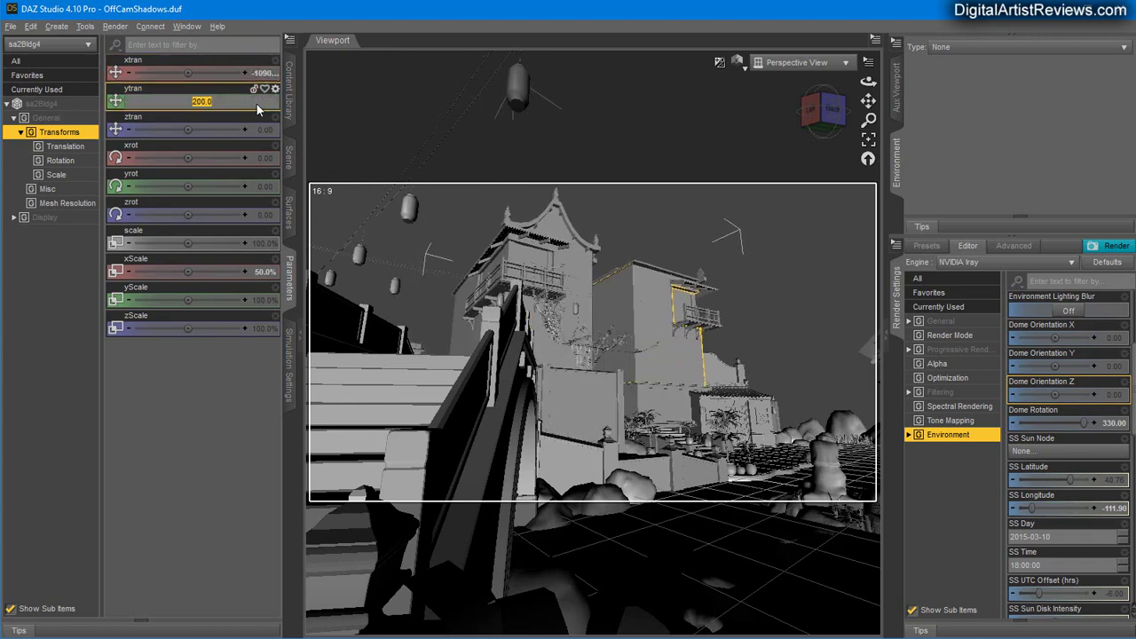
text(400)
key(Return)
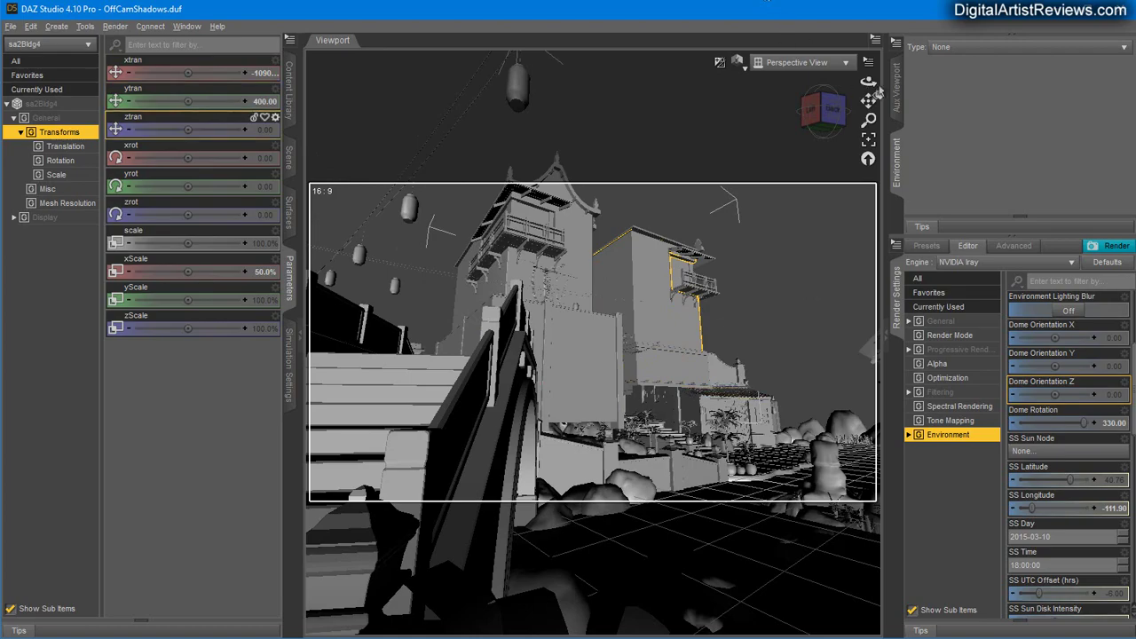
Examine from several angles how the shadow of the moved sa2Bldg4 building falls across the courtyard.
drag(870, 81, 1011, 81)
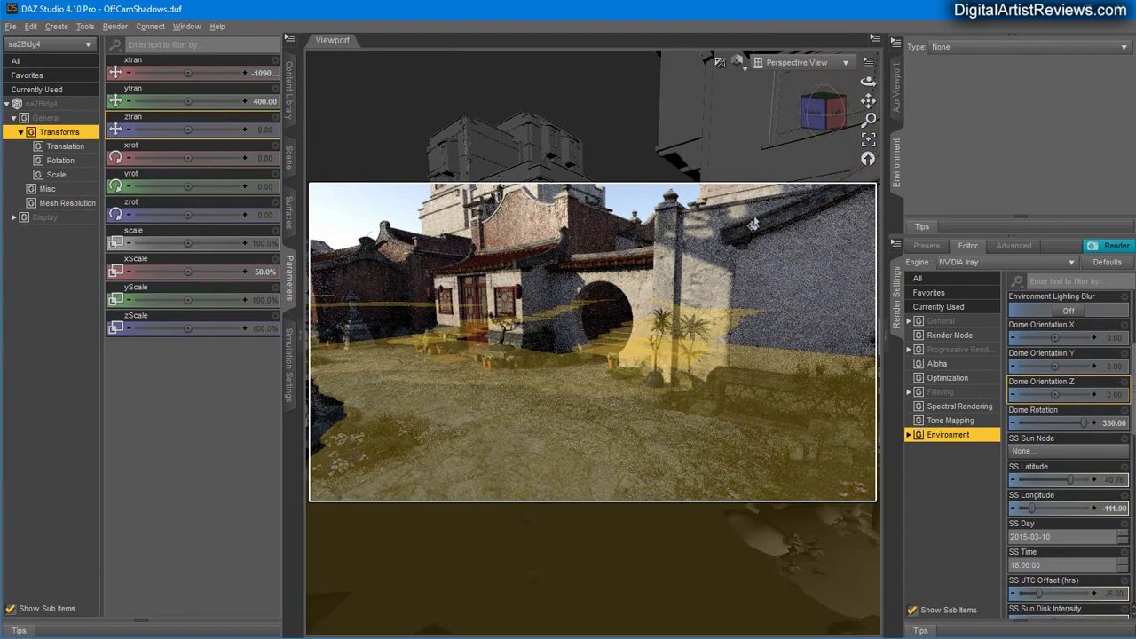
drag(869, 82, 781, 87)
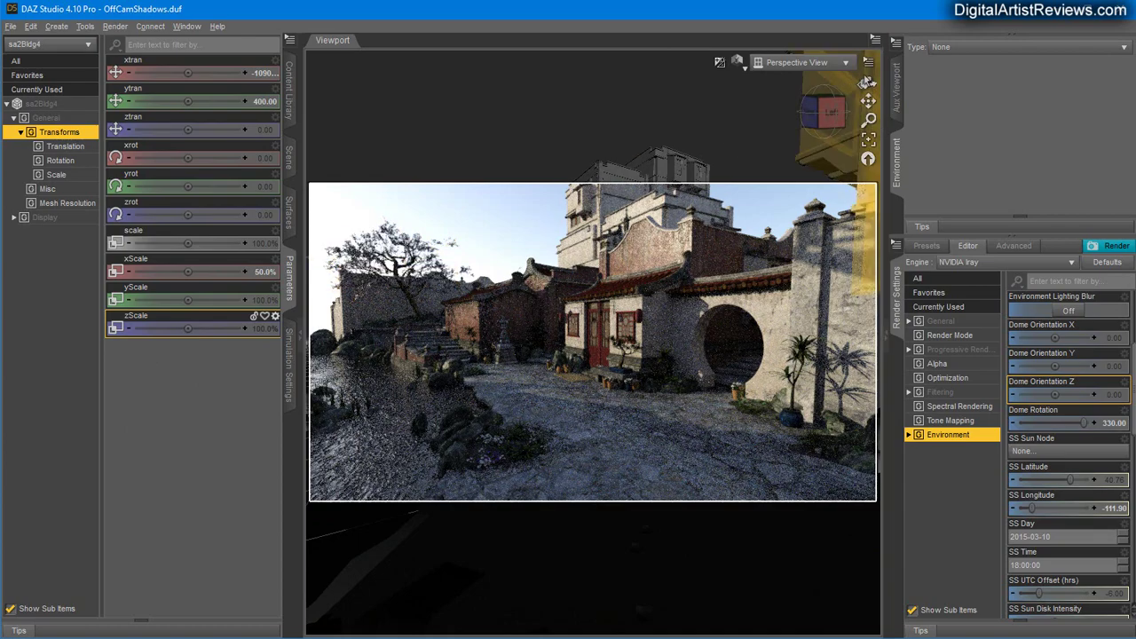
mouse_move(867, 79)
mouse_down()
mouse_move(867, 131)
mouse_move(755, 135)
mouse_move(850, 133)
mouse_move(781, 115)
mouse_move(845, 96)
mouse_move(851, 80)
mouse_up()
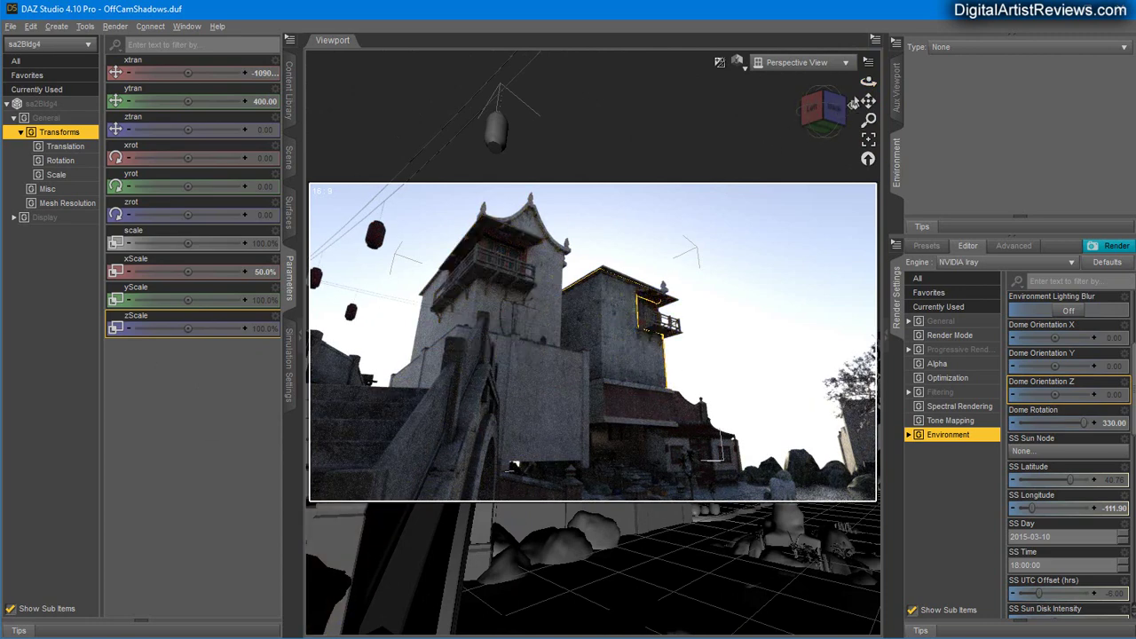
mouse_move(868, 80)
mouse_down()
mouse_move(976, 82)
mouse_move(873, 84)
mouse_up()
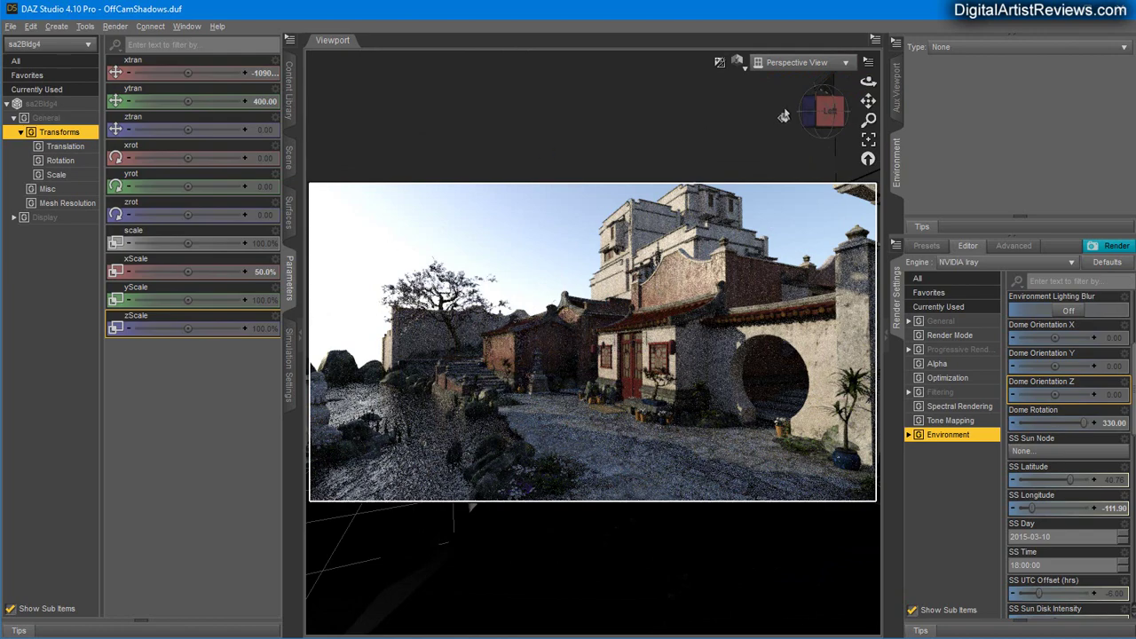
drag(867, 80, 867, 81)
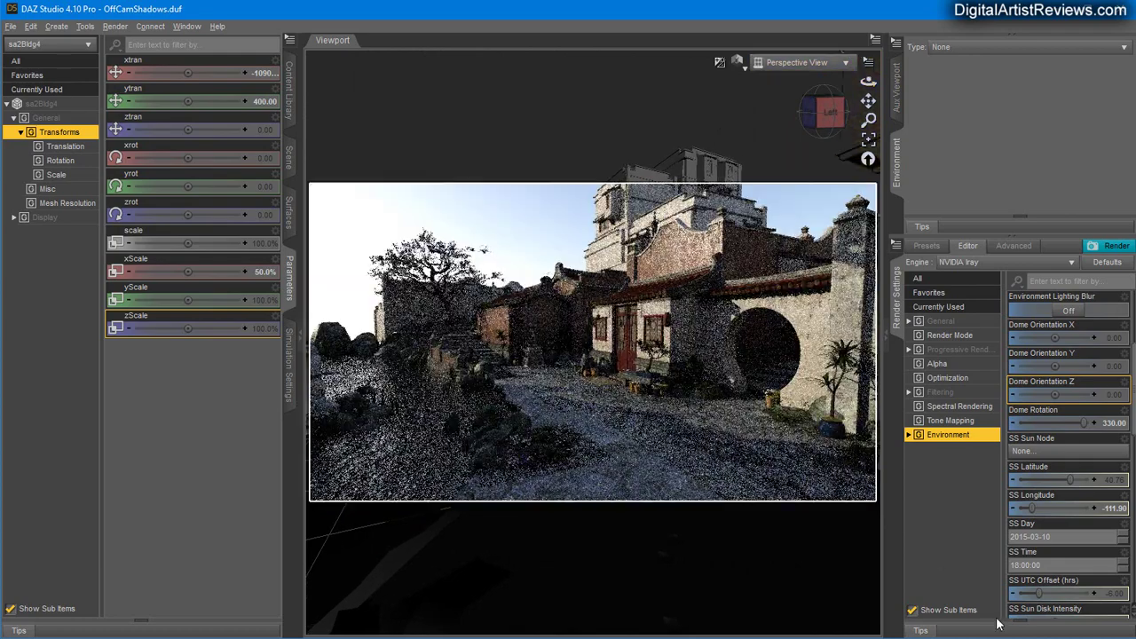
scroll(1066, 586, down, 1)
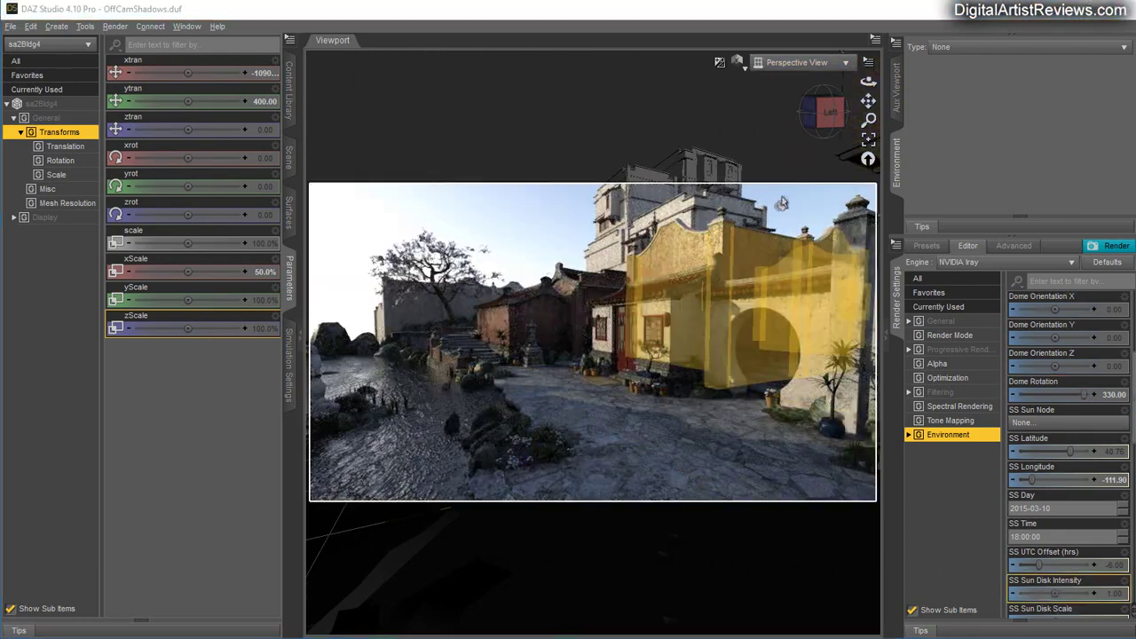
Reset the sa2Bldg4 building by setting its ytran and xtran to 0 and its xScale to 100%.
click(259, 101)
text(0)
key(Return)
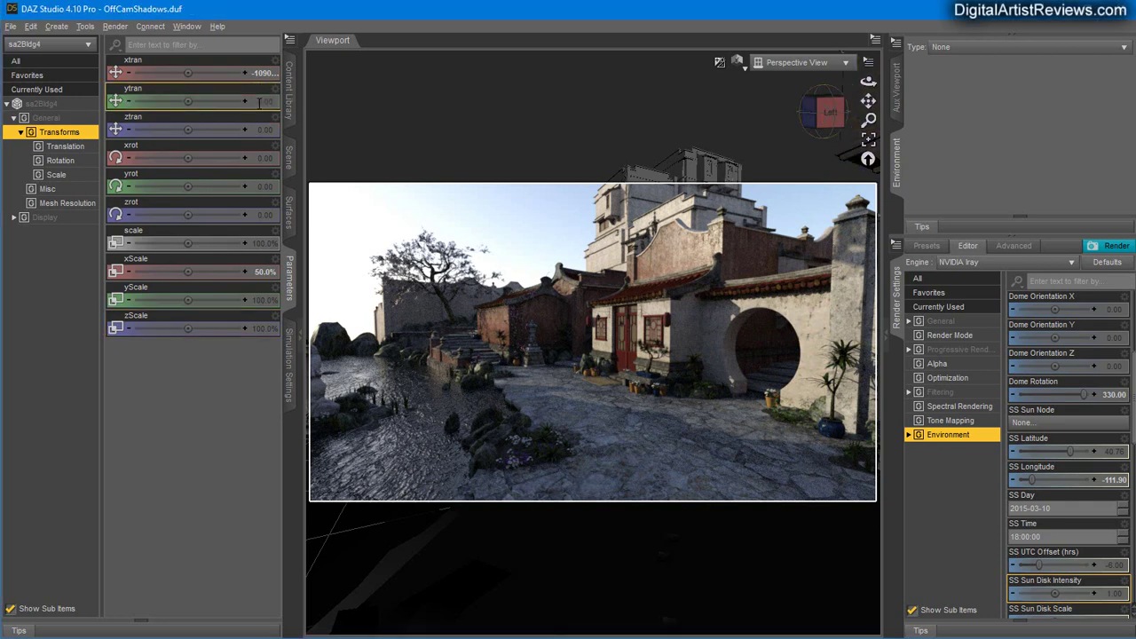
click(256, 74)
text(0)
key(Return)
click(255, 273)
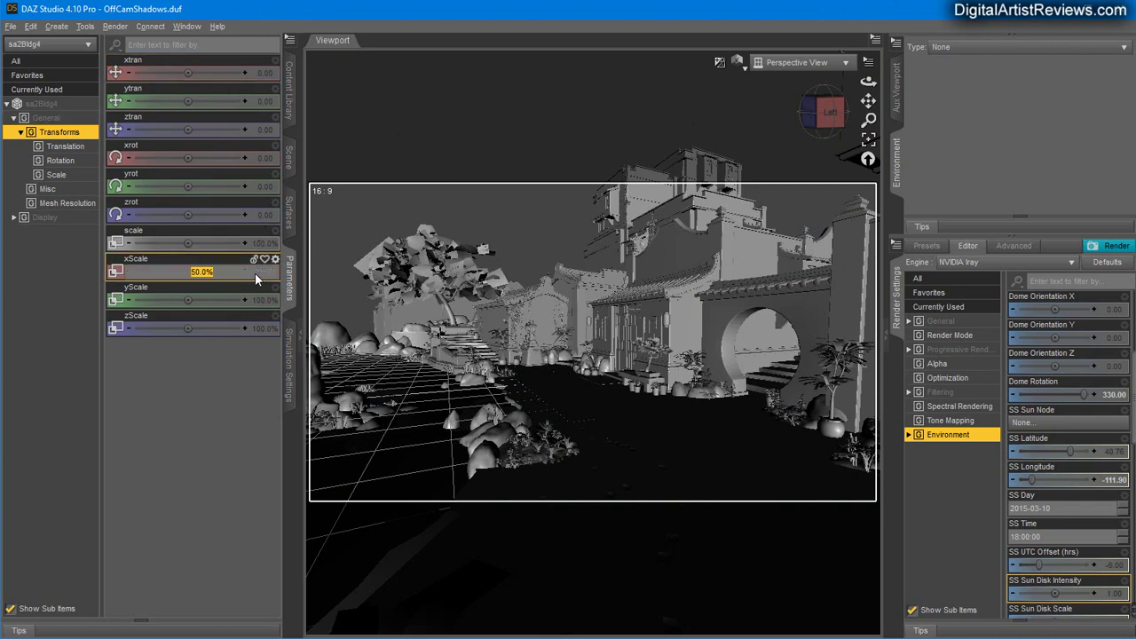
text(100)
key(Return)
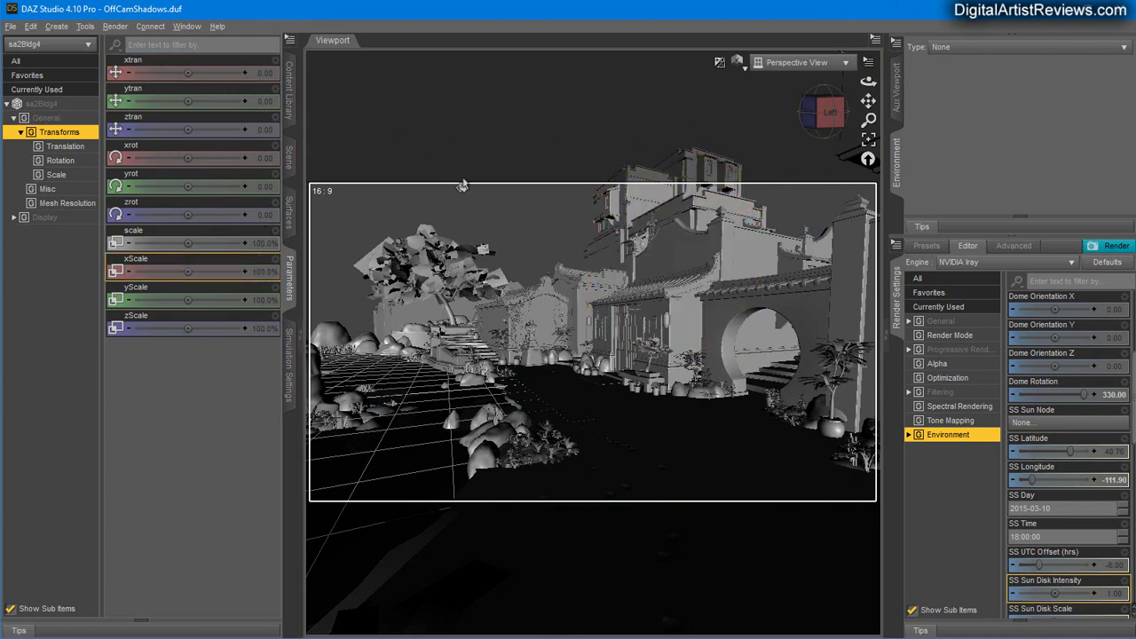
Create a plane primitive 10 m in size at the world center with Y Positive as its primary axis.
click(56, 26)
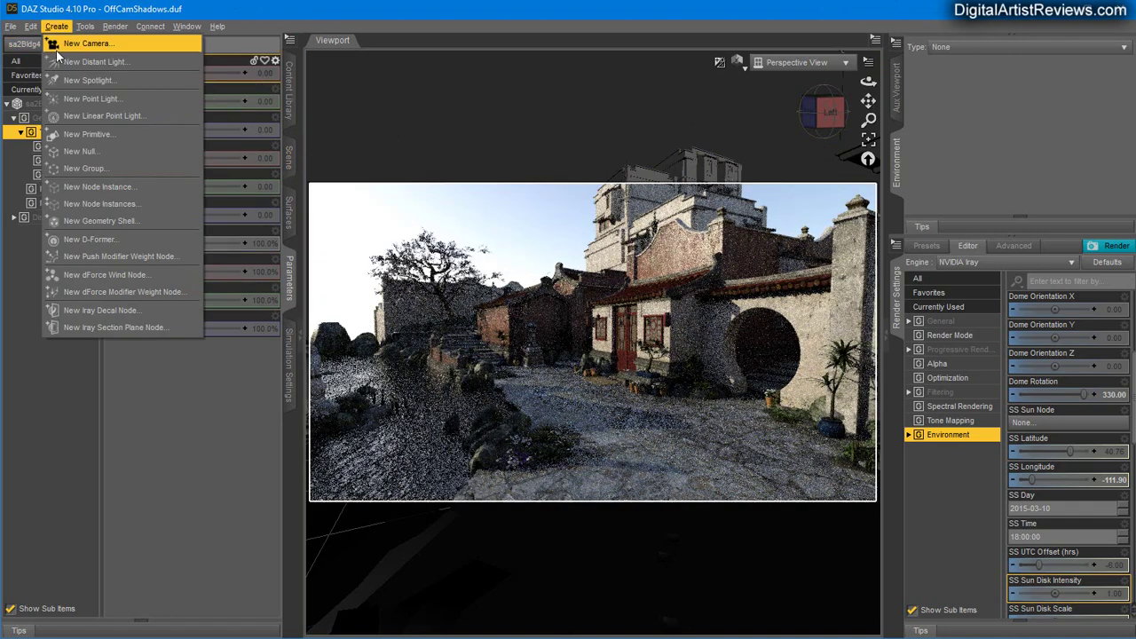
click(88, 134)
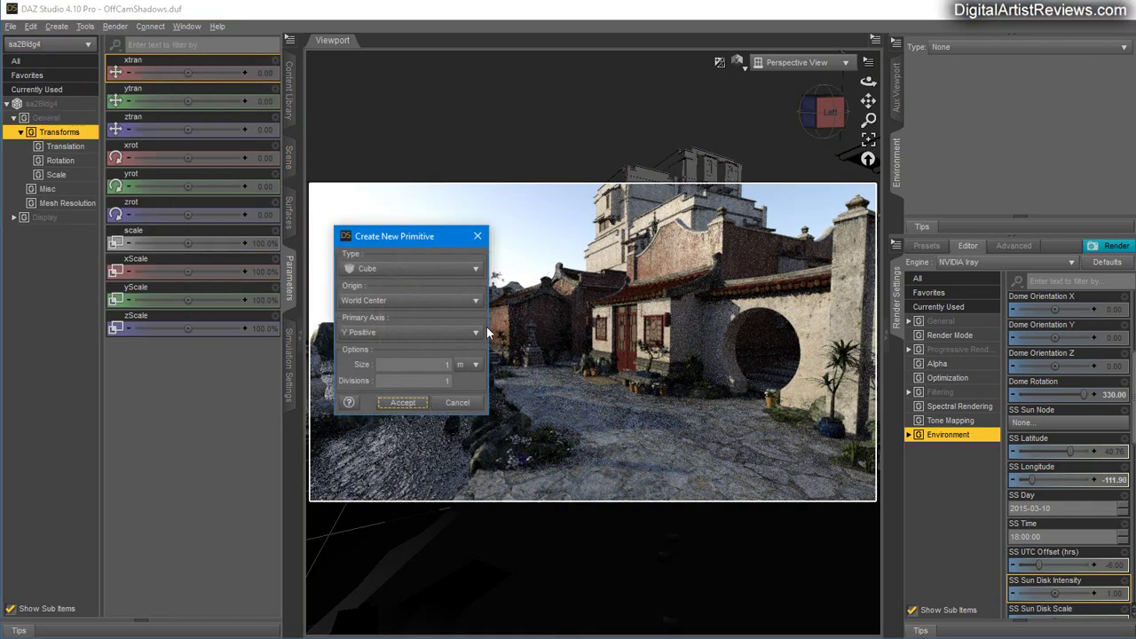
click(409, 268)
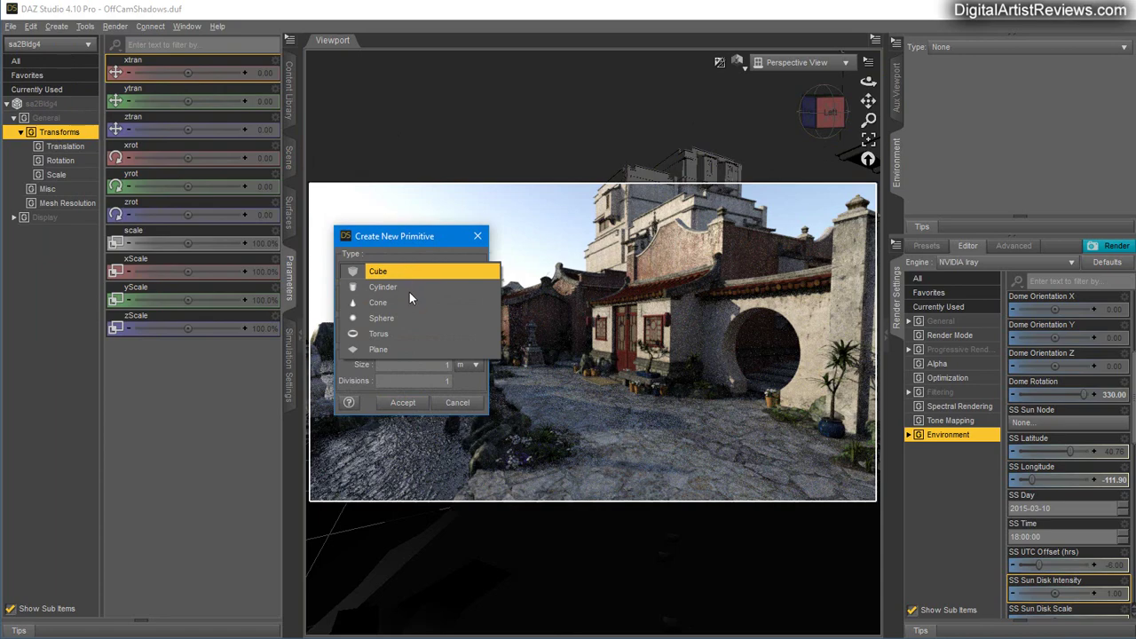
click(386, 349)
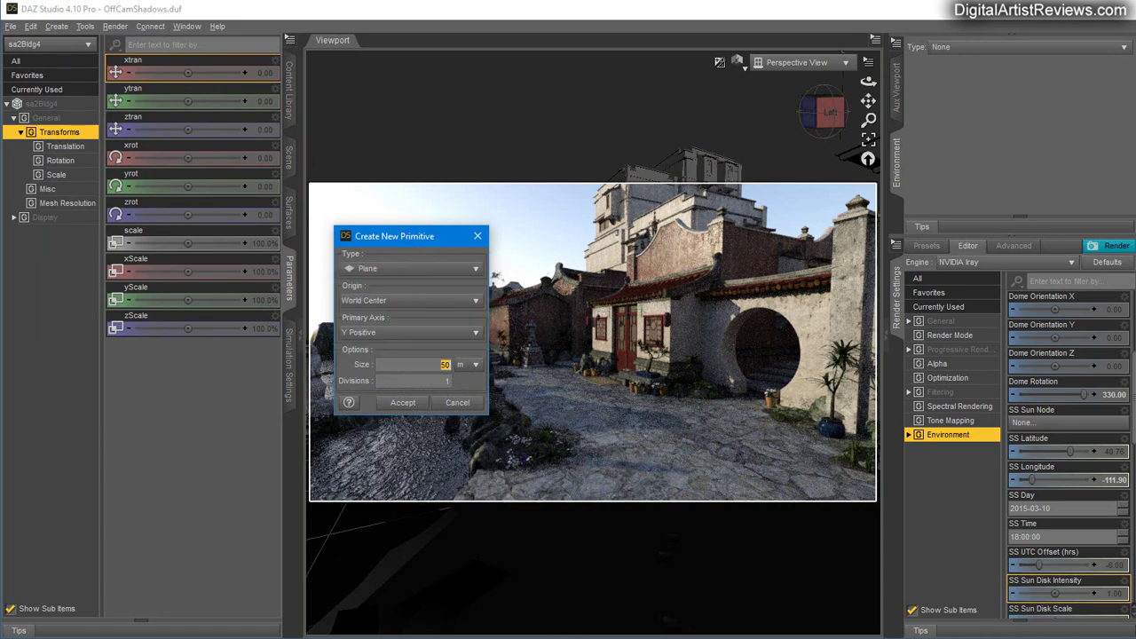
text(10)
click(399, 403)
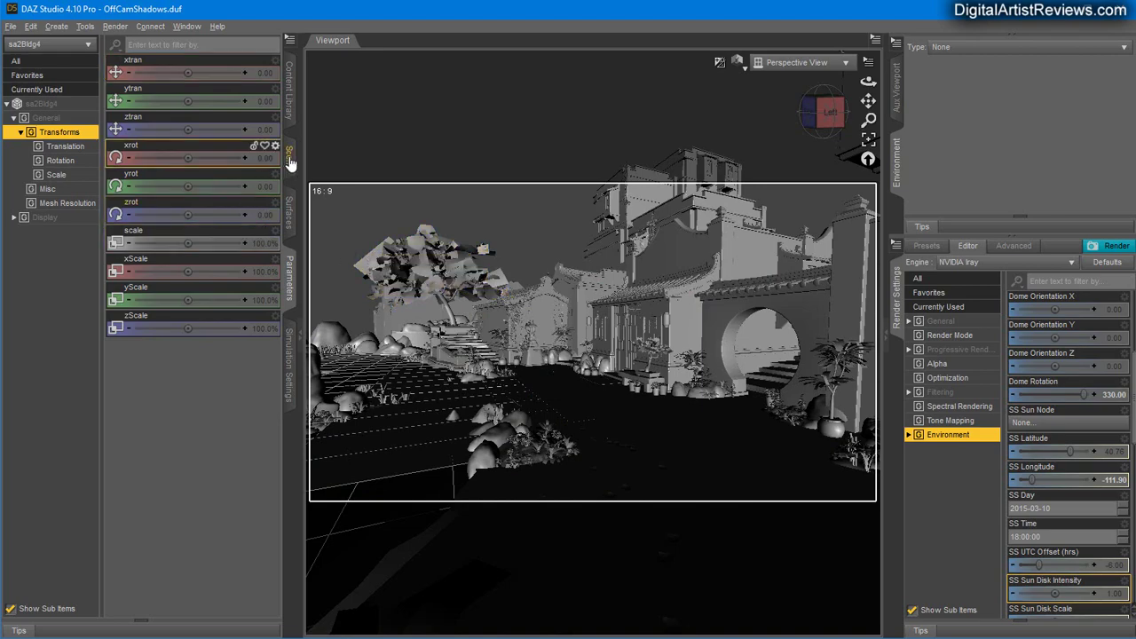
Select the new plane in the scene and stand it upright with an X Rotate of -90.
click(289, 158)
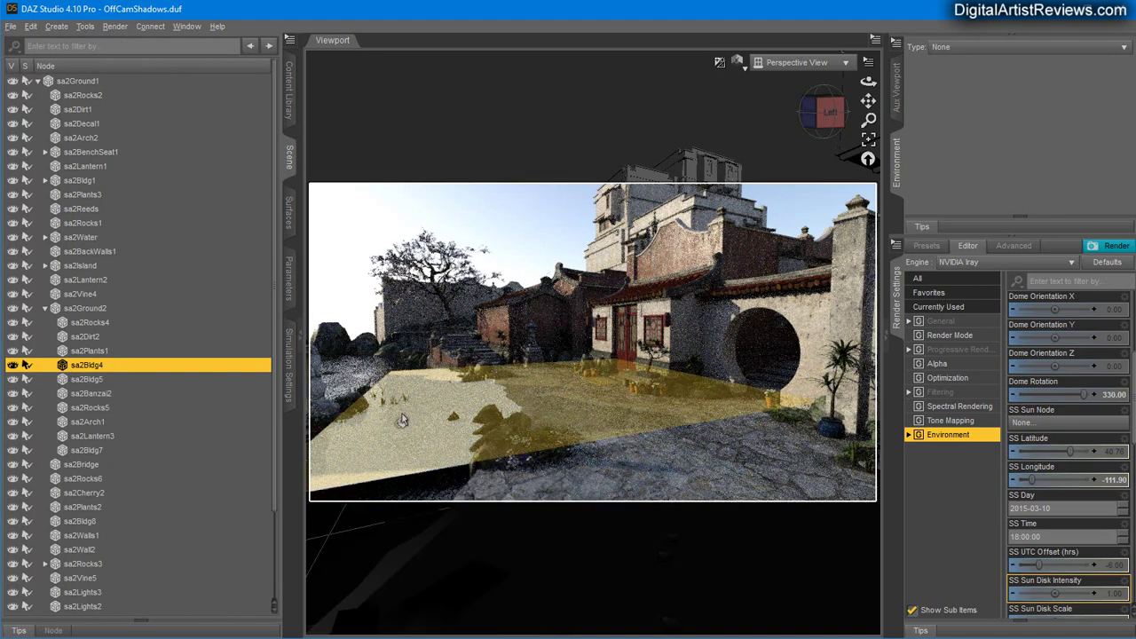
click(37, 81)
click(64, 95)
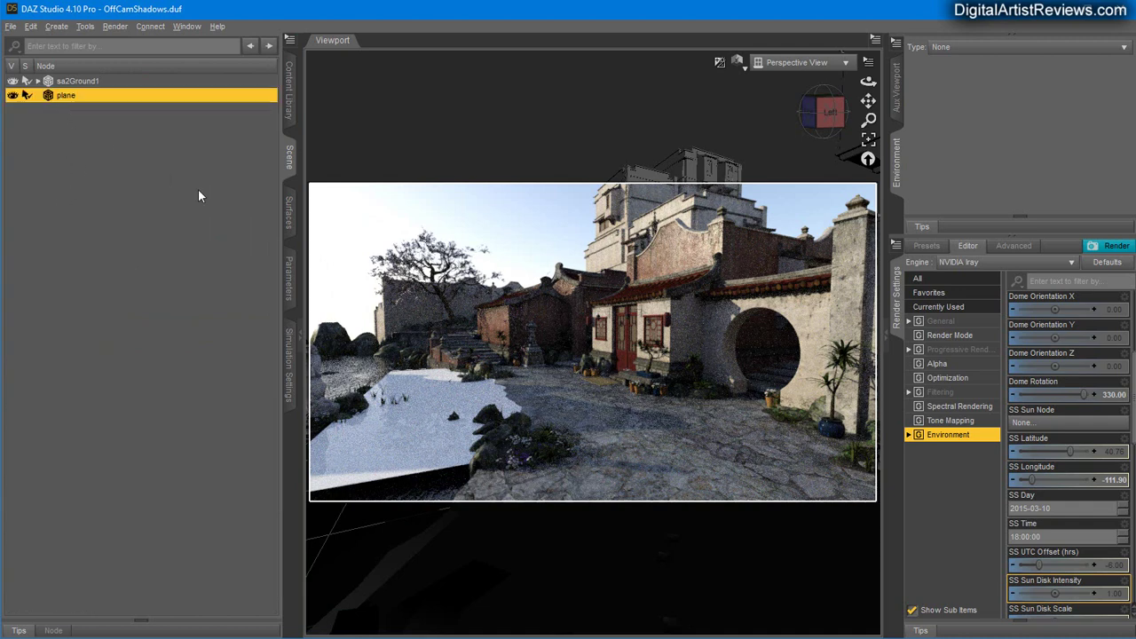
click(284, 278)
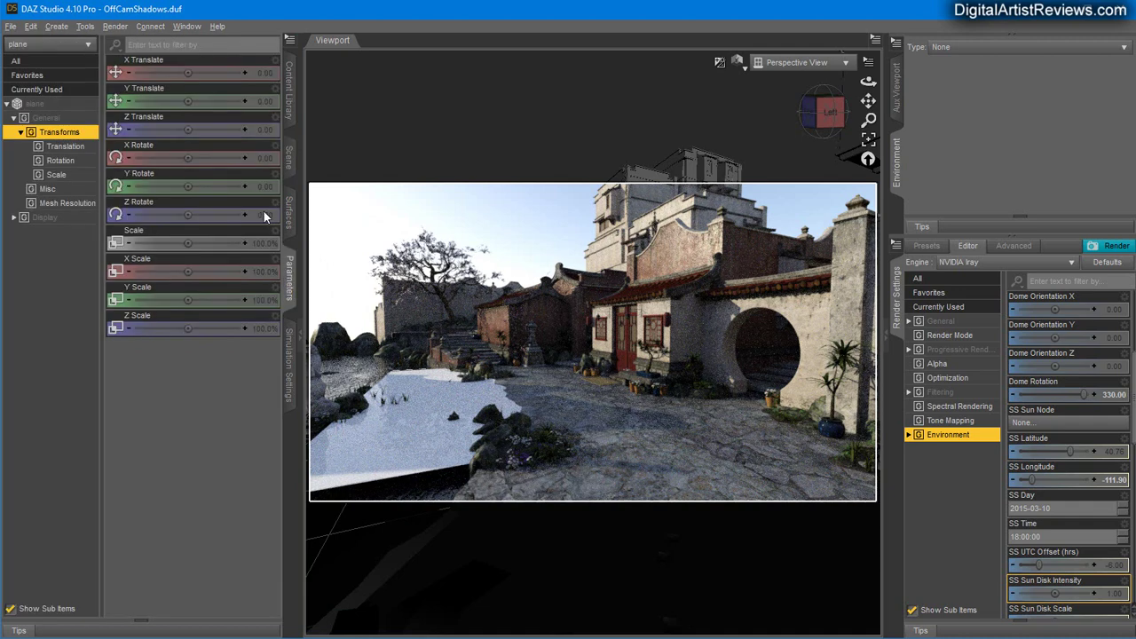
click(263, 272)
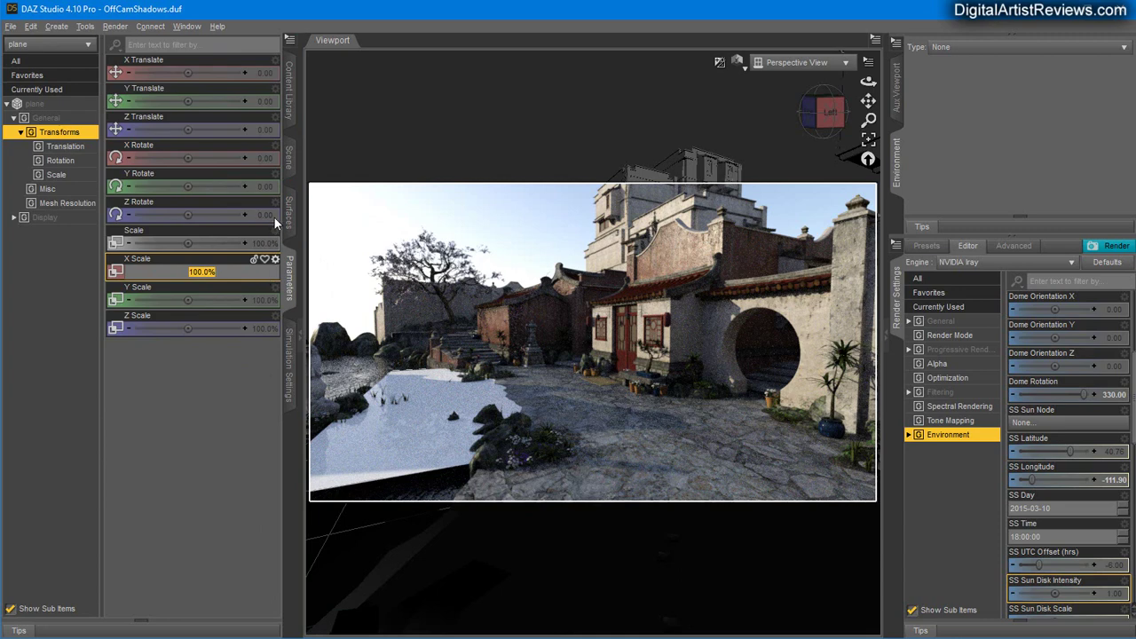
click(262, 159)
text(-90)
key(Return)
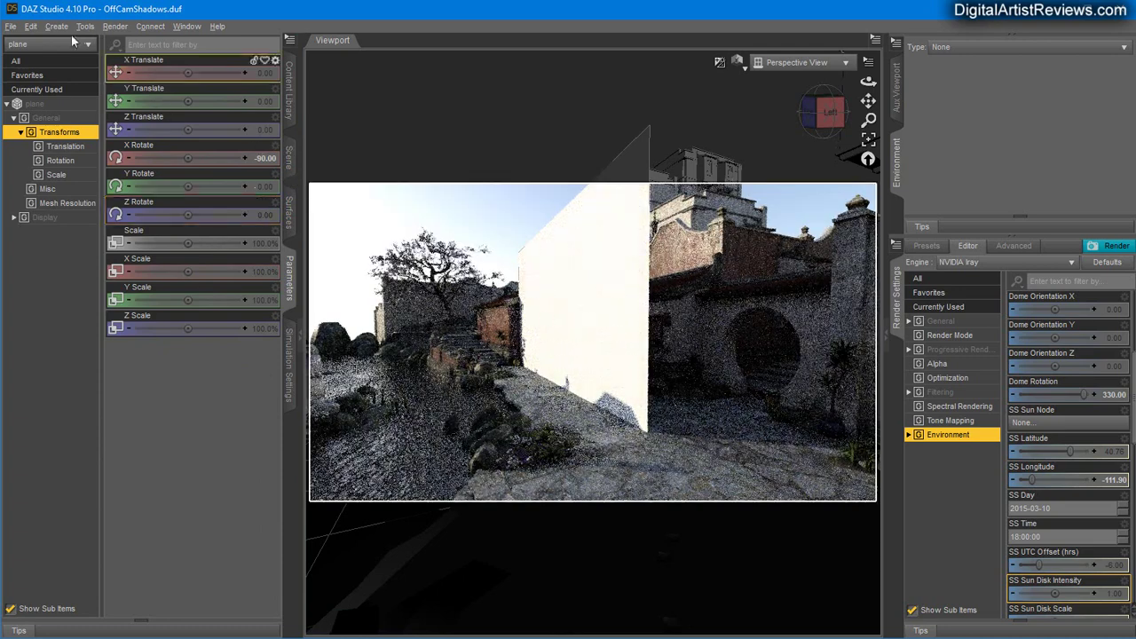
Select the plane's surface and apply the Iray Uber Base shader to it.
click(289, 158)
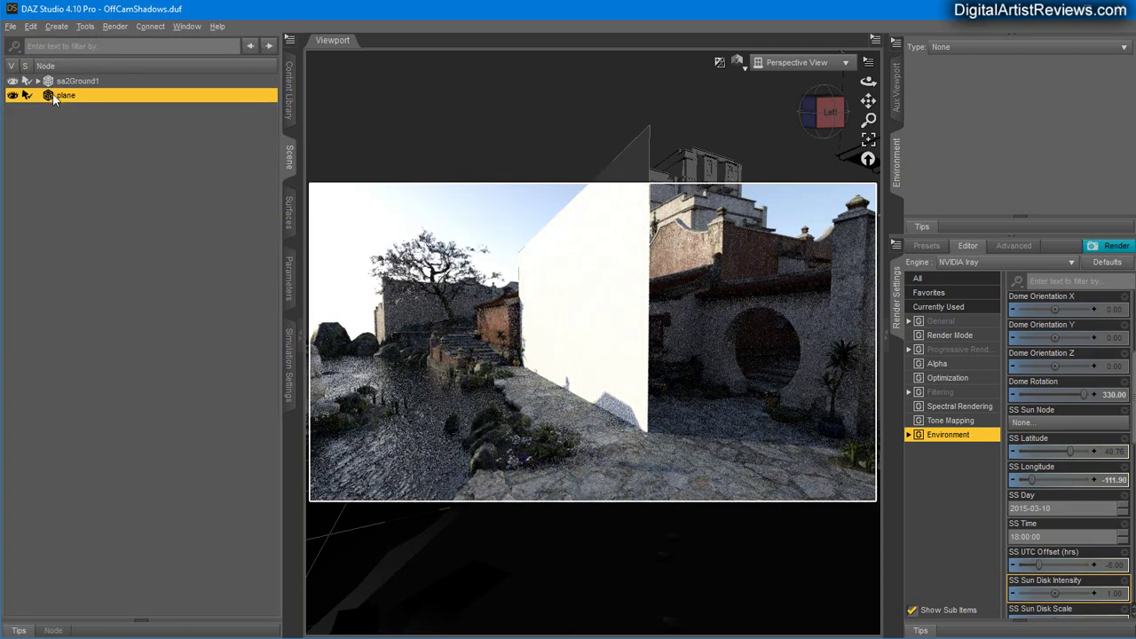
click(290, 222)
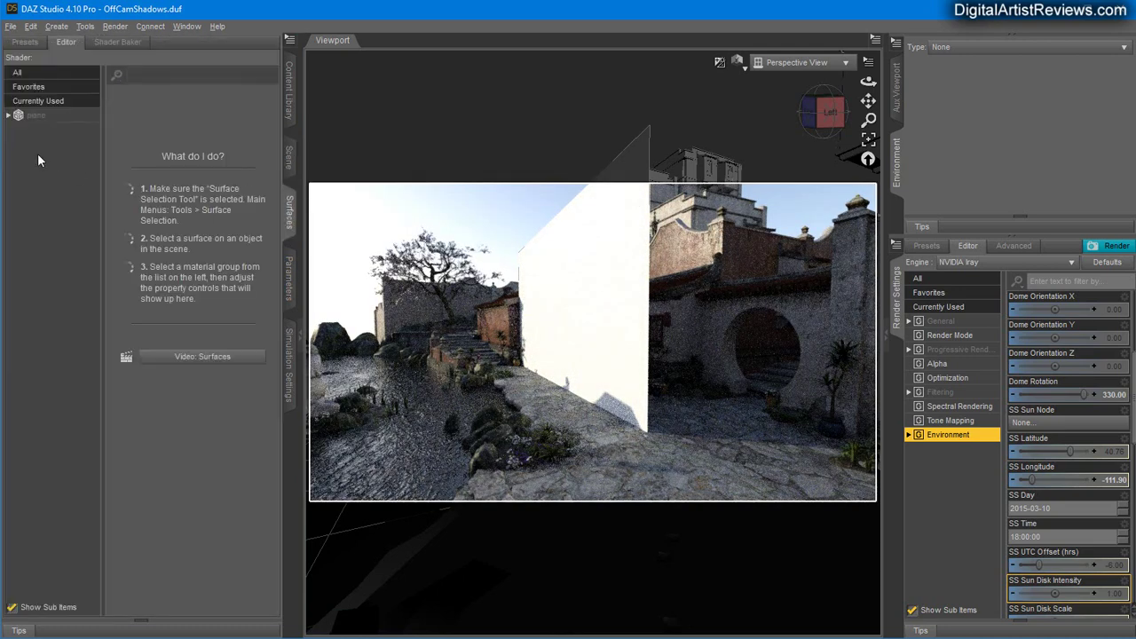
click(13, 121)
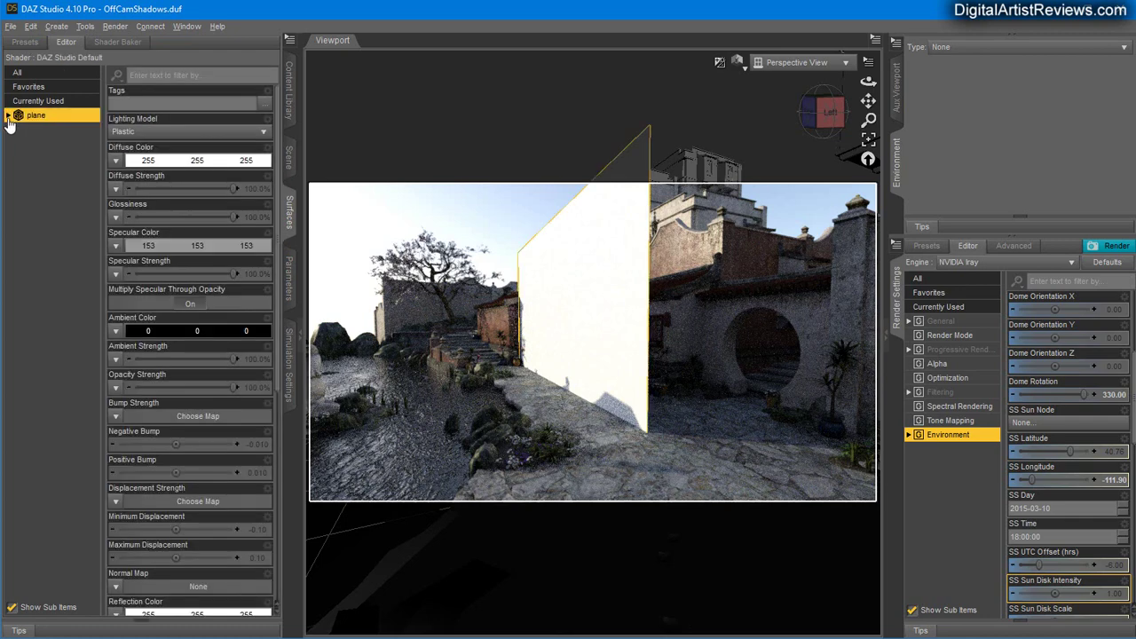
click(8, 117)
click(25, 44)
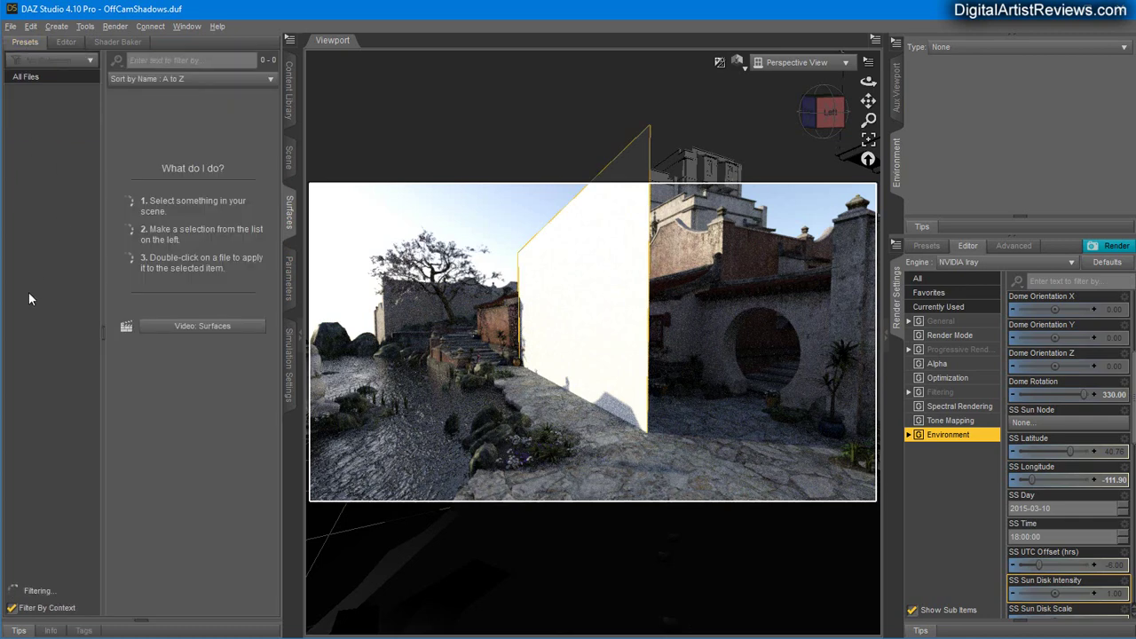
click(27, 233)
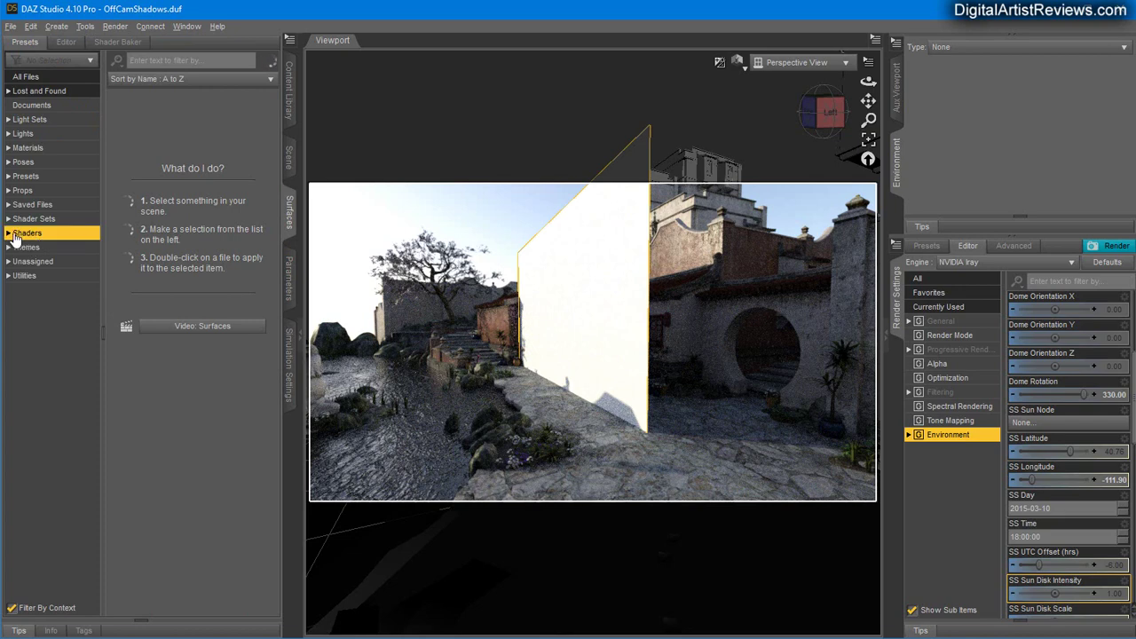
click(8, 232)
click(25, 289)
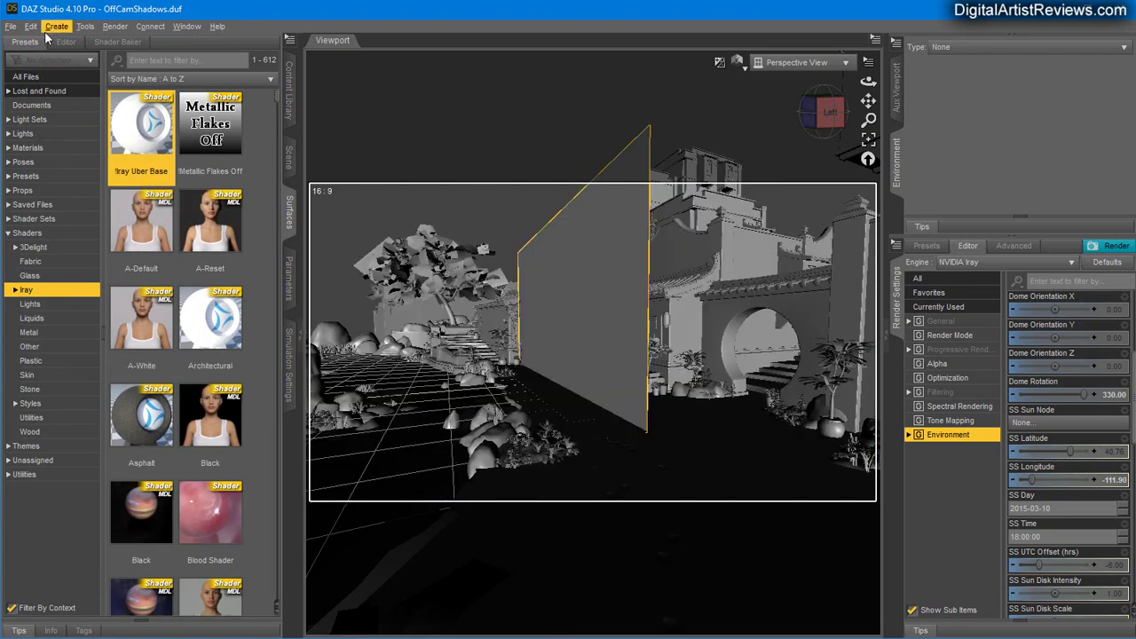
Set the Base Color of the plane's surface to black.
click(65, 42)
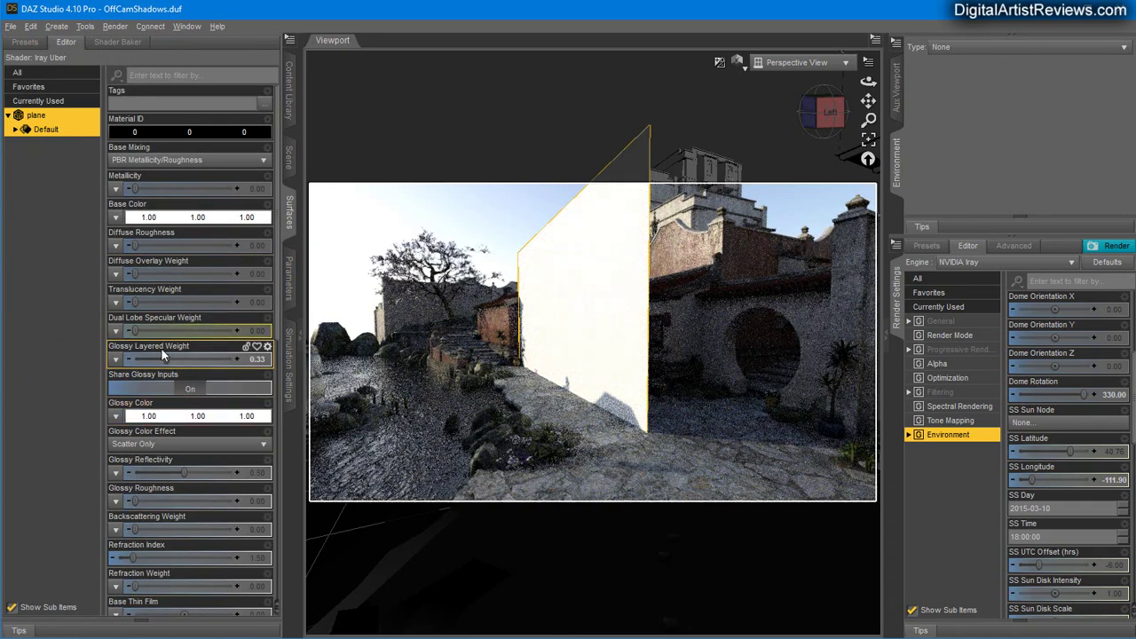
click(174, 220)
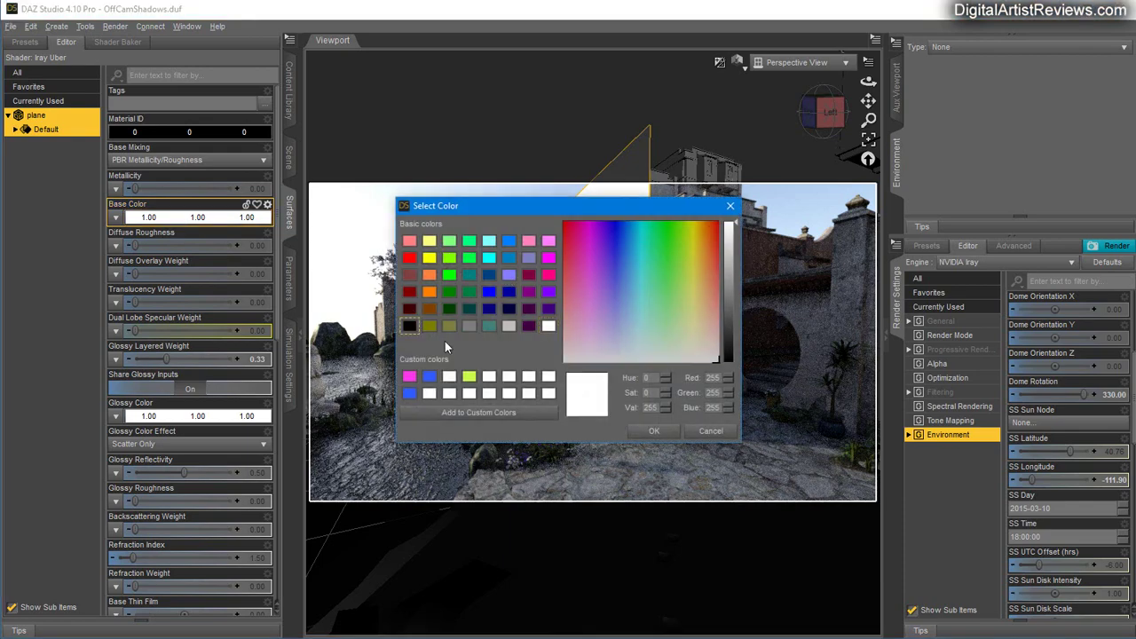
click(410, 326)
click(652, 431)
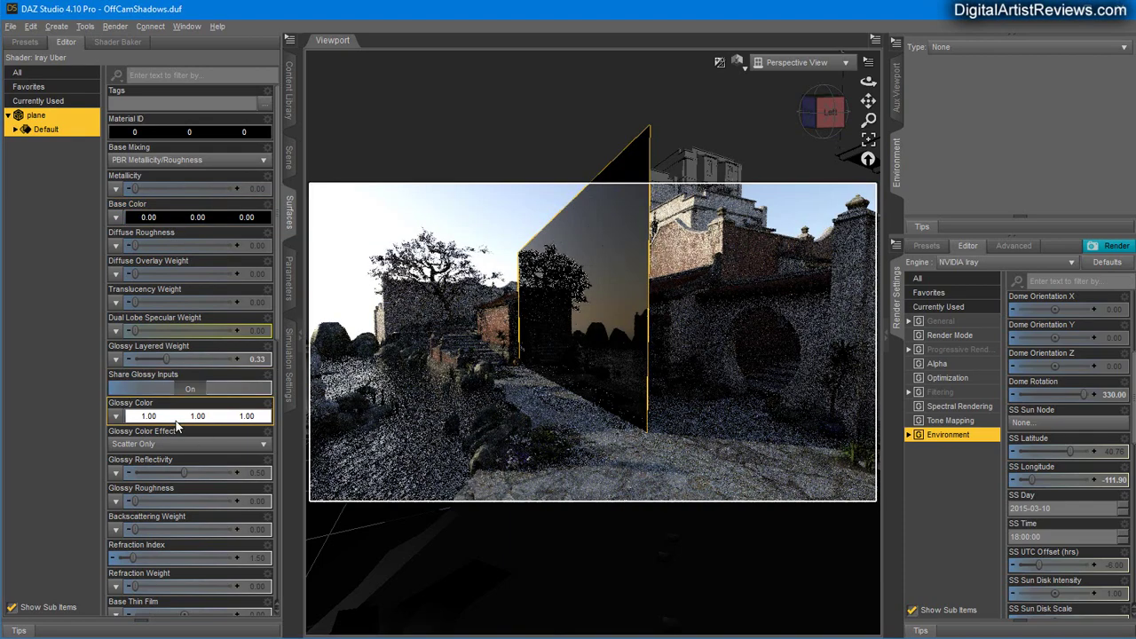
Set the plane's Glossy Color to black and its Glossy Layered Weight to 0.
click(183, 417)
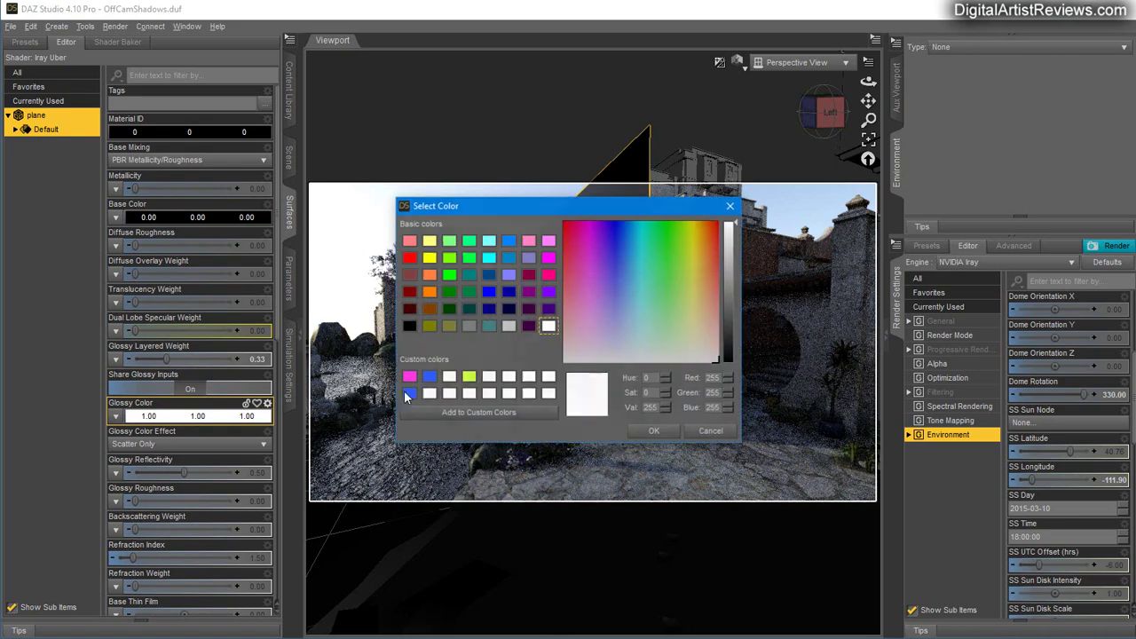
click(409, 325)
click(654, 431)
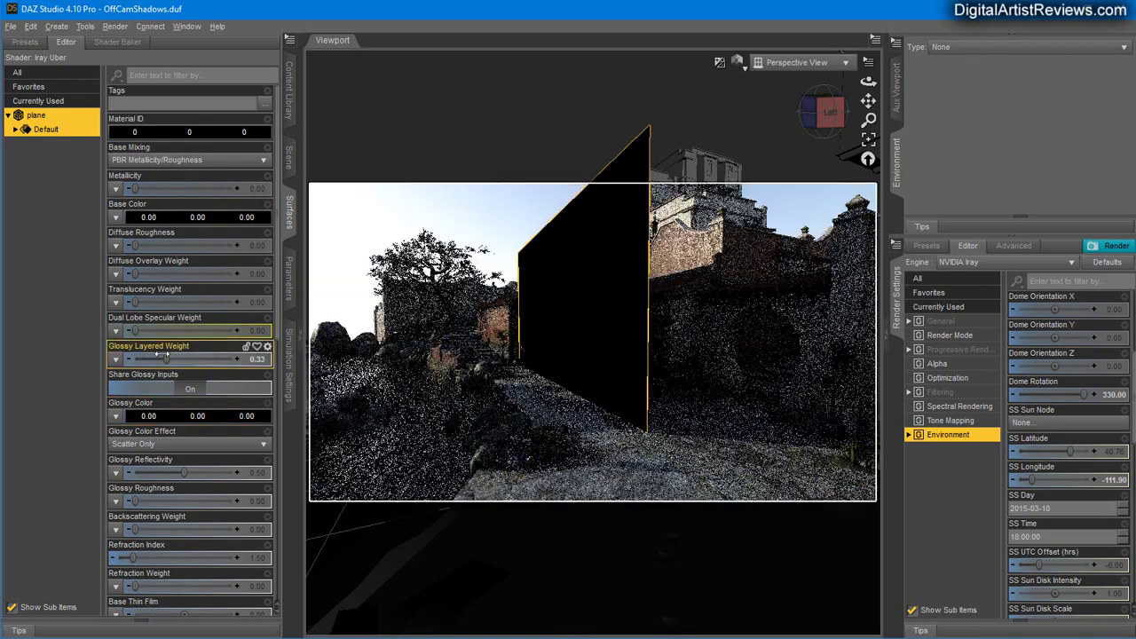
scroll(147, 348, down, 3)
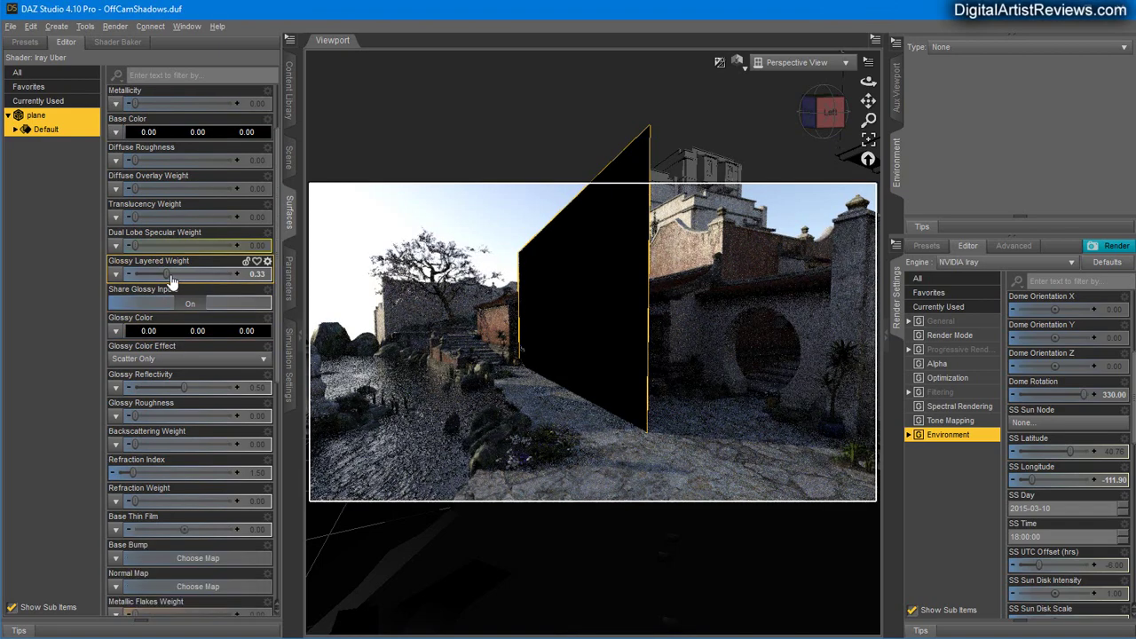
drag(153, 275, 93, 274)
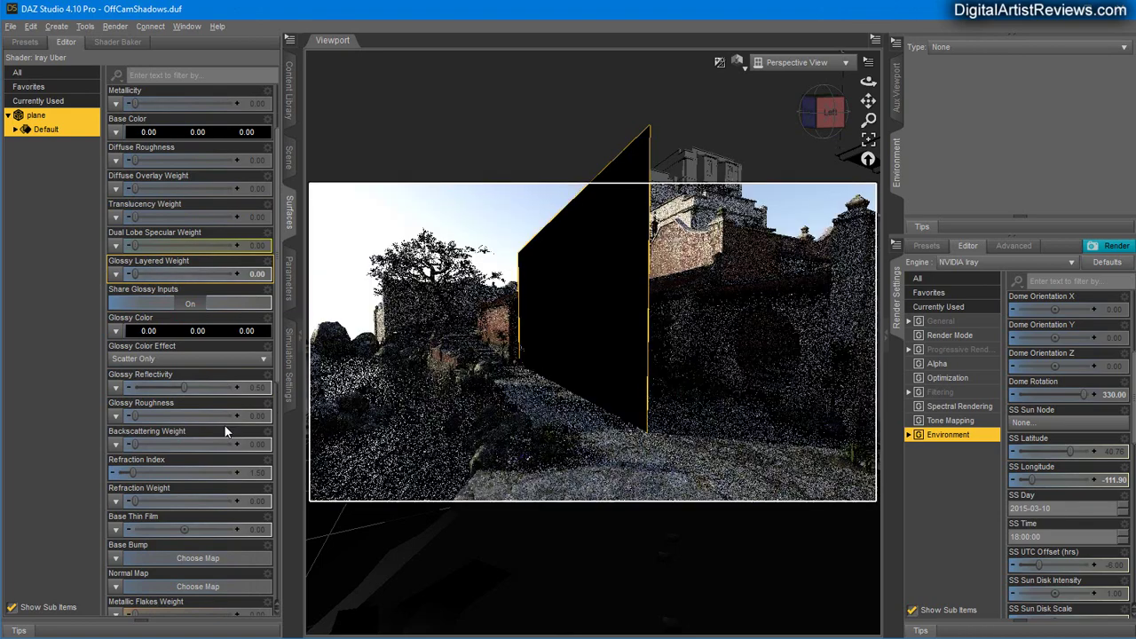
Set the plane's Glossy Reflectivity to 0 and assign sa2DirtCircA.jpg as its Cutout Opacity map.
drag(177, 391, 63, 371)
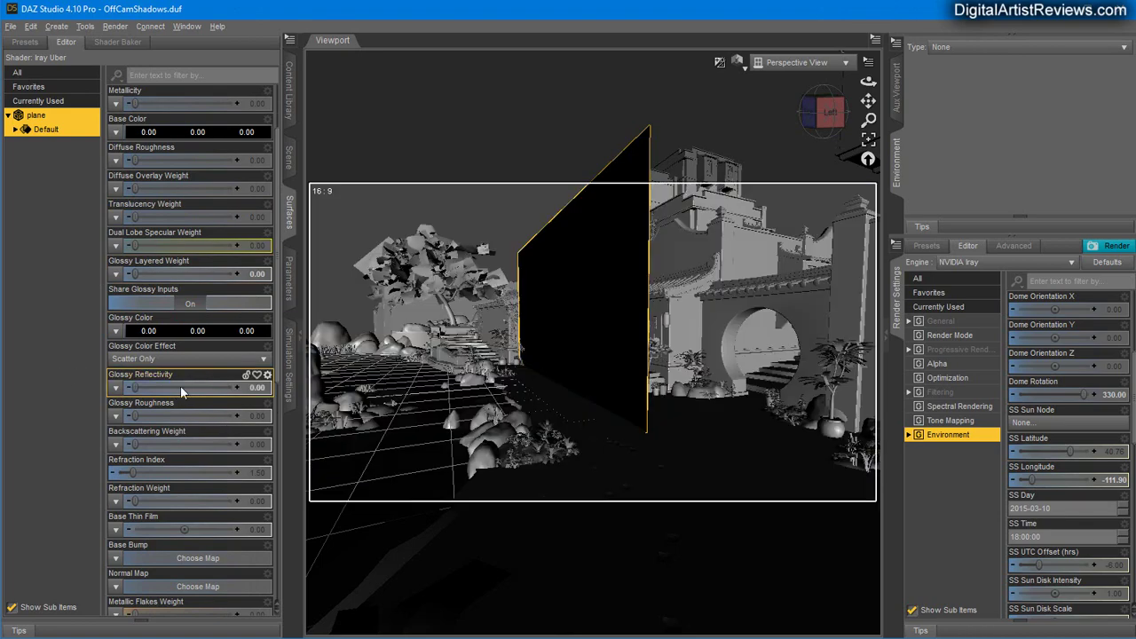
scroll(181, 390, down, 6)
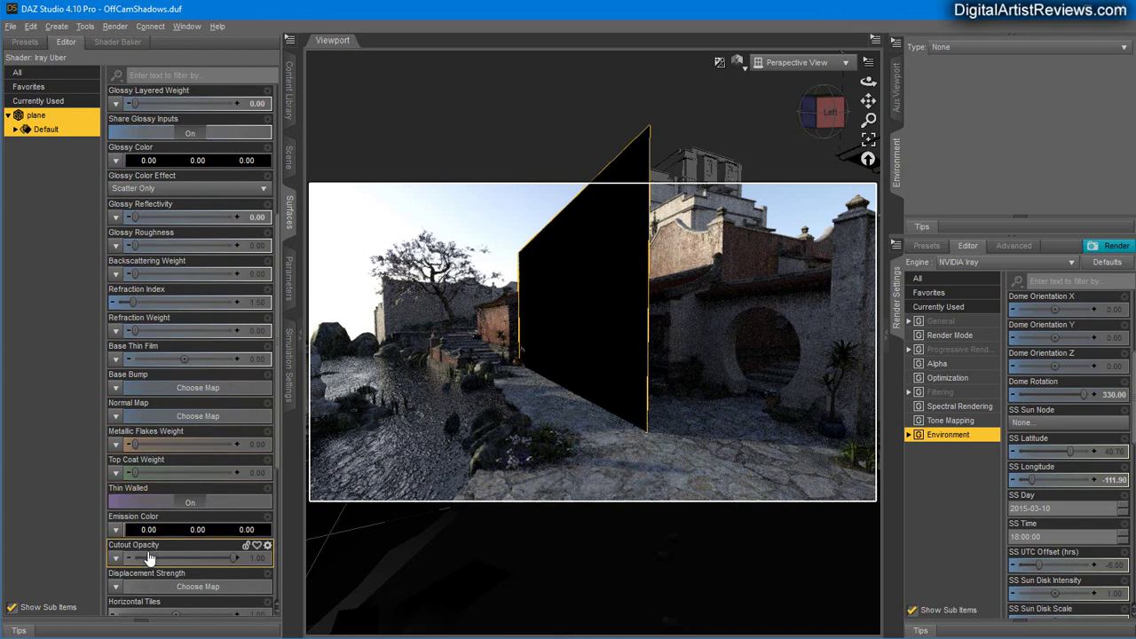
scroll(156, 505, down, 3)
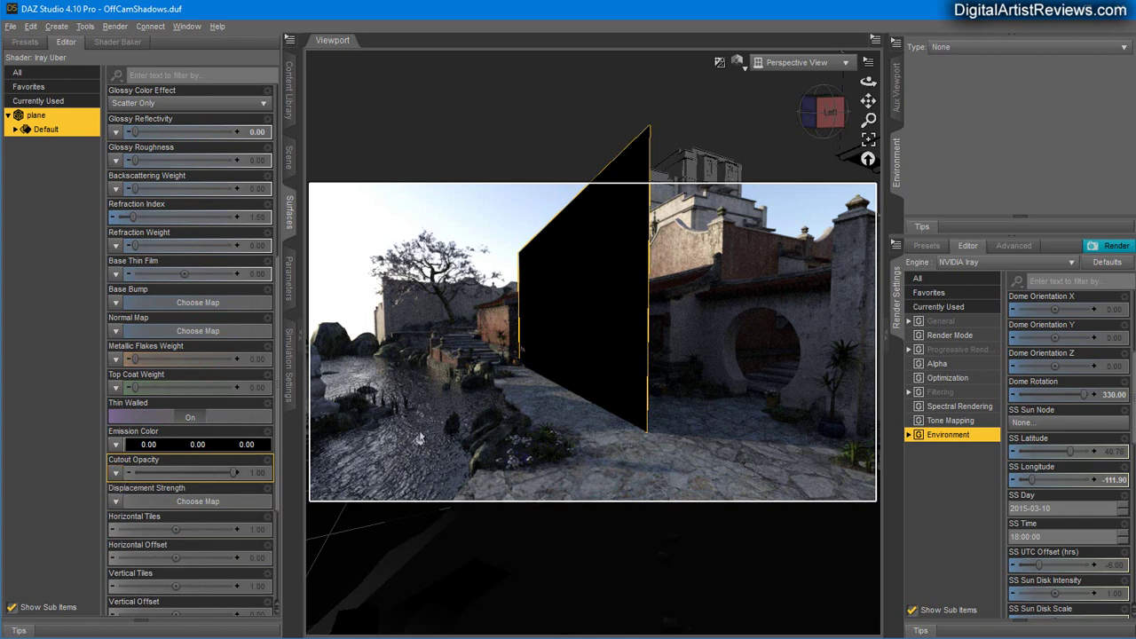
click(115, 472)
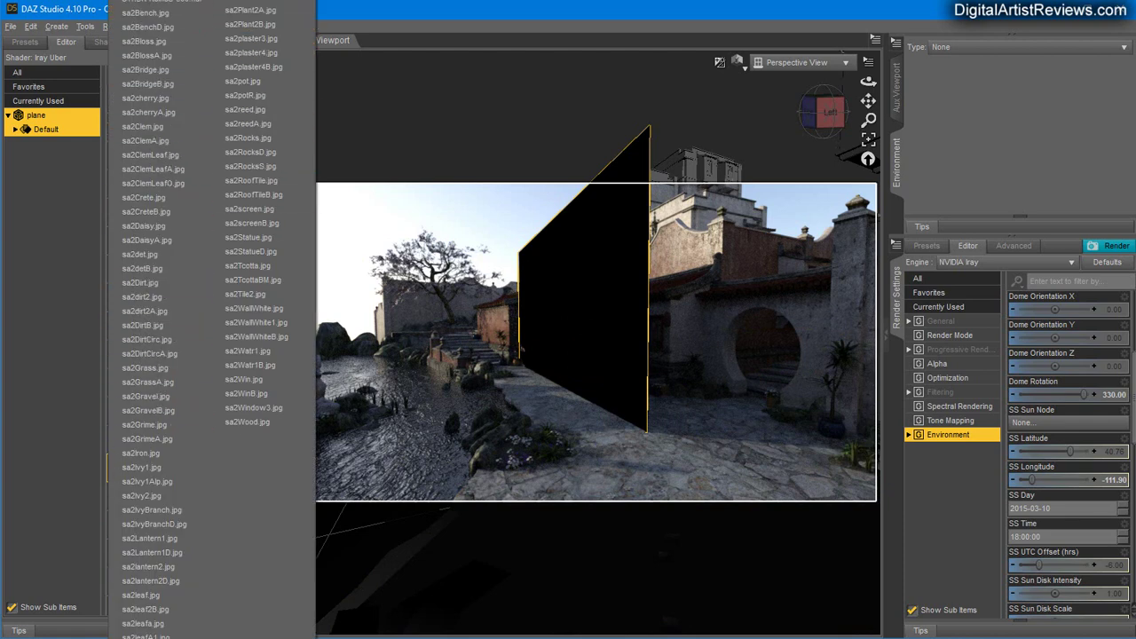
click(156, 356)
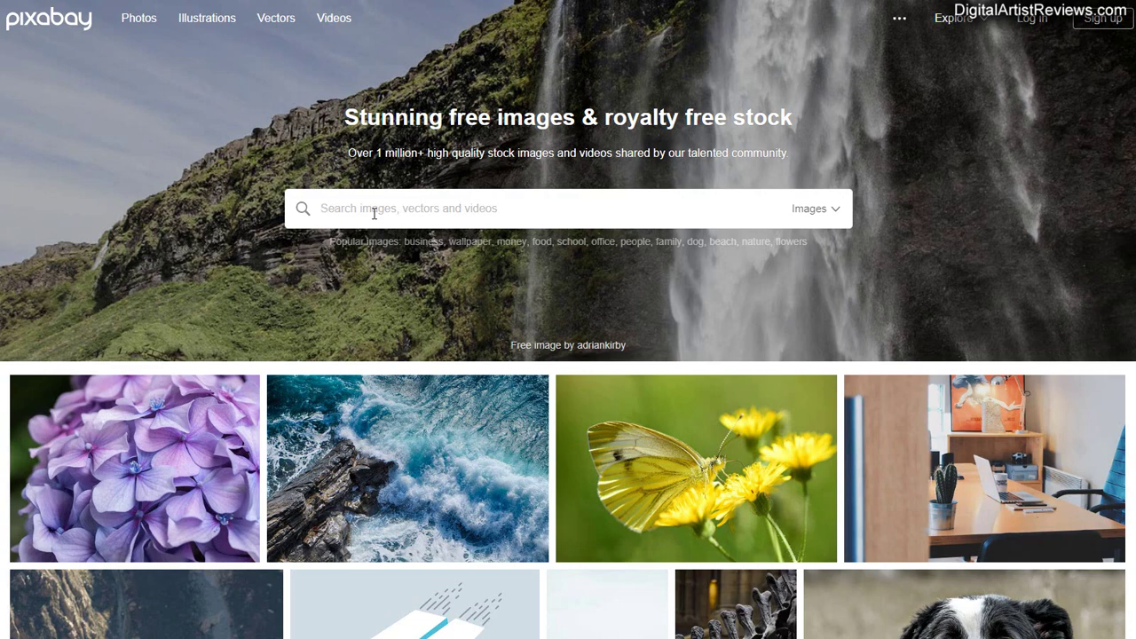
Switch to Pixabay, search its images for "tree shadow" and look through the results.
text(tree shadow)
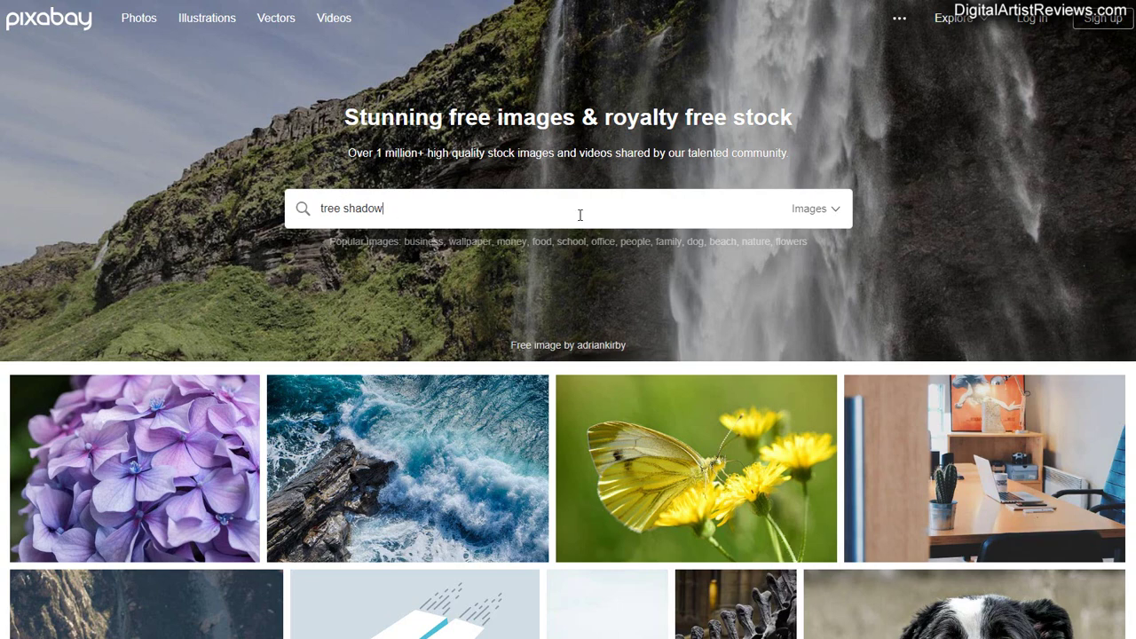
key(Return)
scroll(411, 380, down, 3)
scroll(360, 355, down, 2)
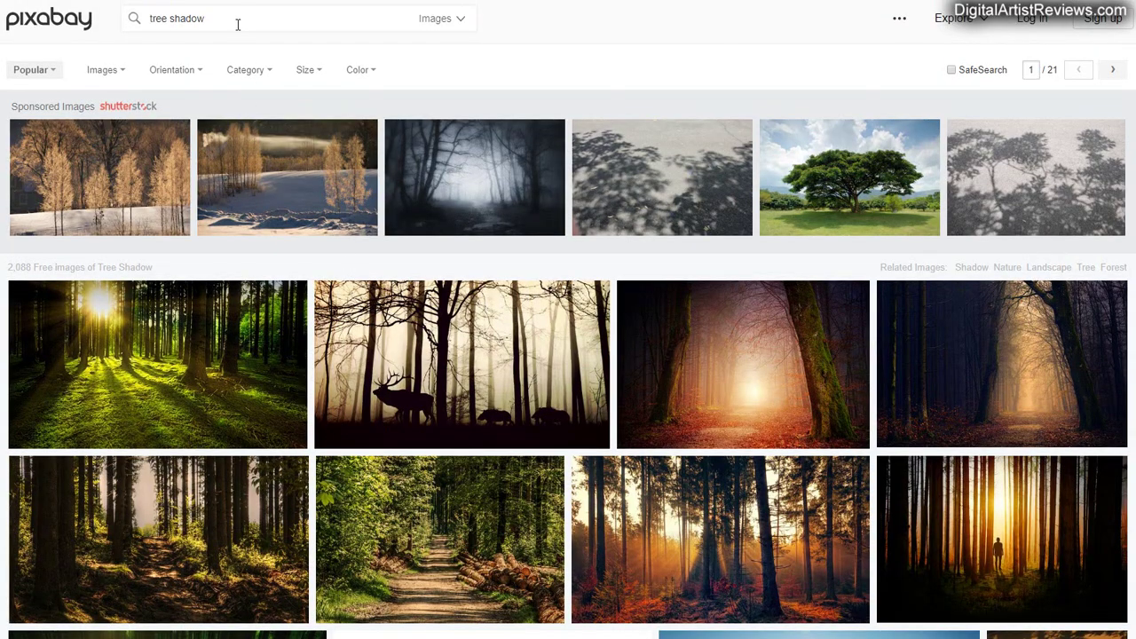
Search the Pixabay images for "png alpha" instead.
key(ctrl+a)
text(png alpha)
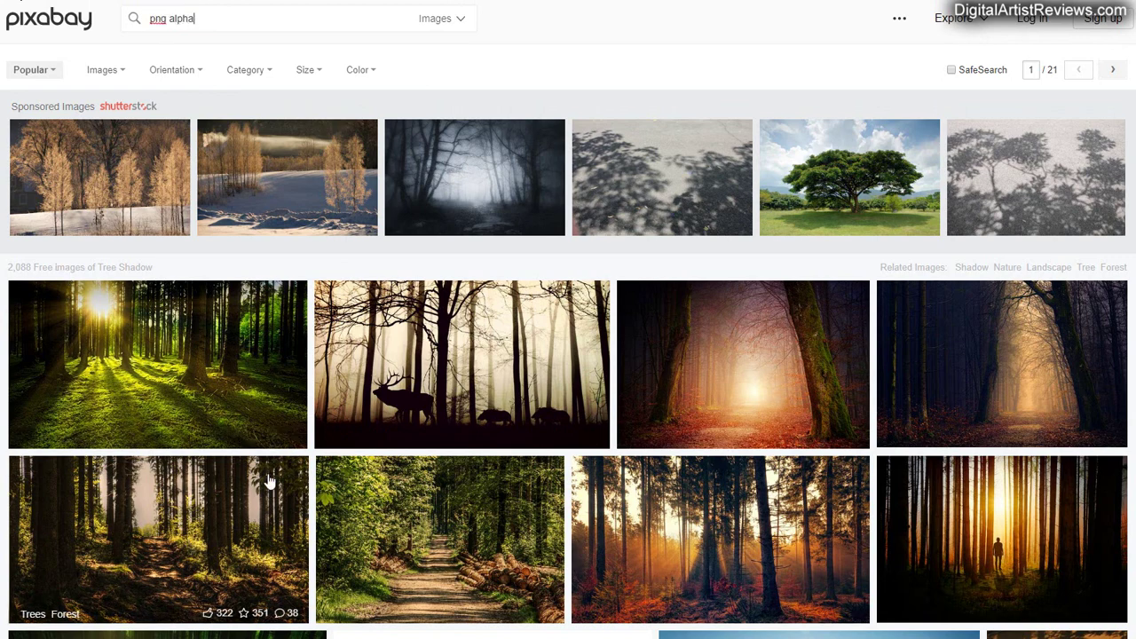
key(Return)
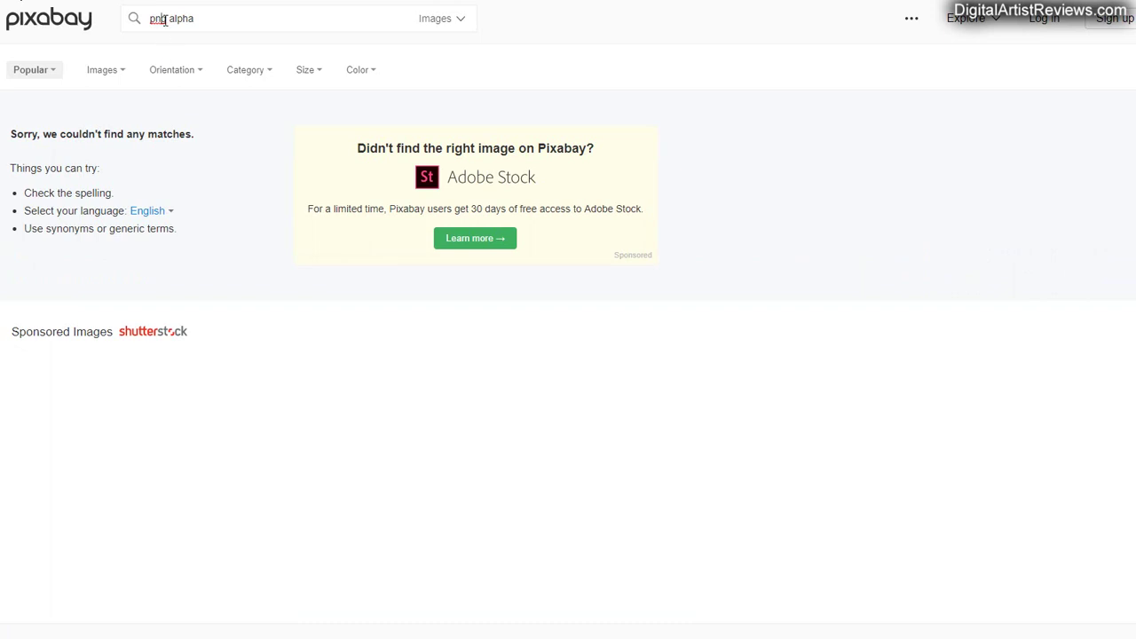
Search Pixabay for "alpha" and download the silhouette of three girls as the PNG file silhouette-3093393.
key(Delete)
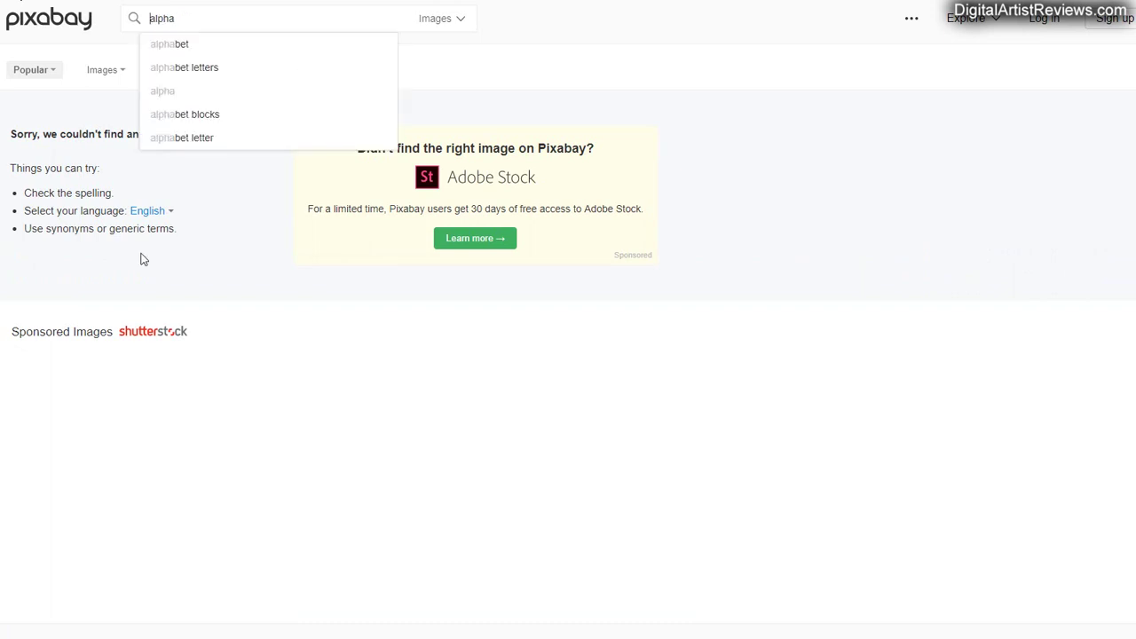
key(Return)
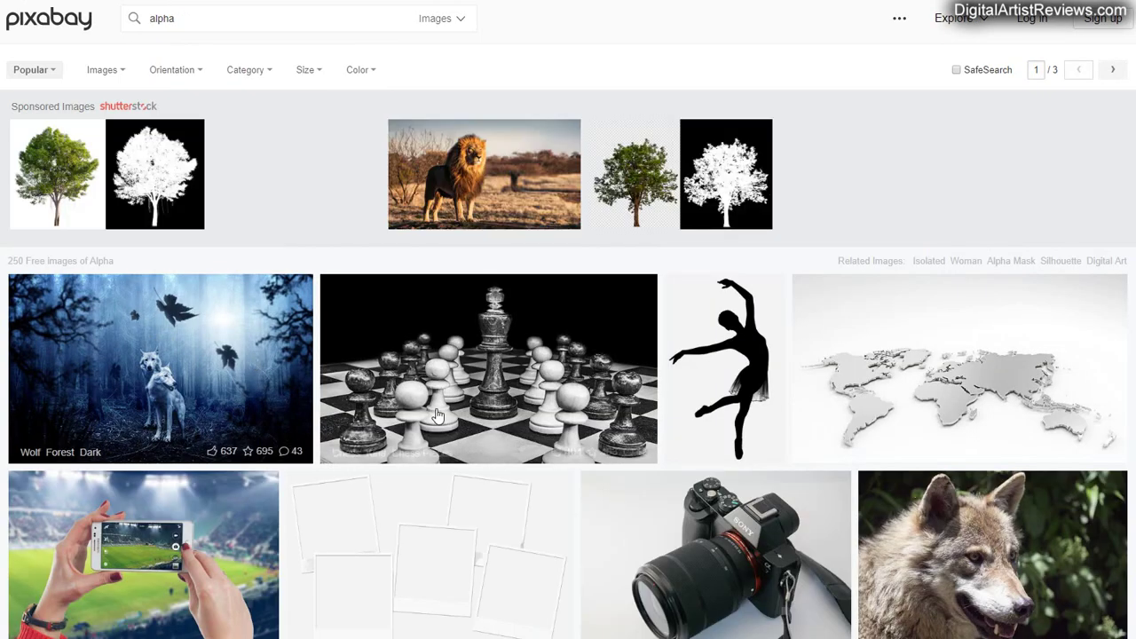
scroll(456, 405, down, 1)
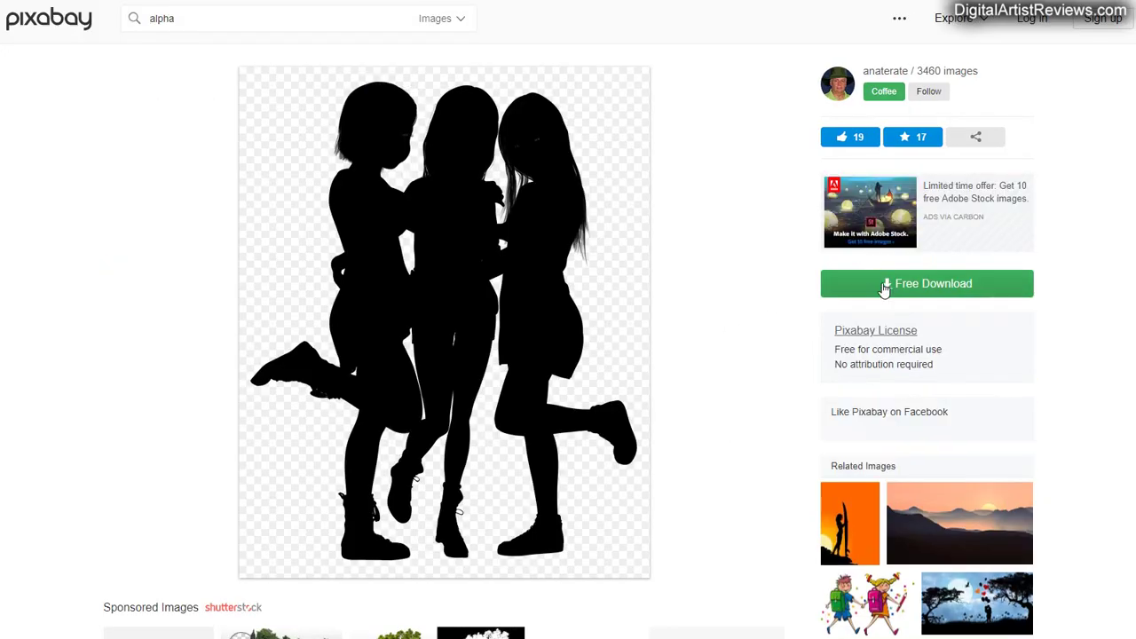
click(886, 284)
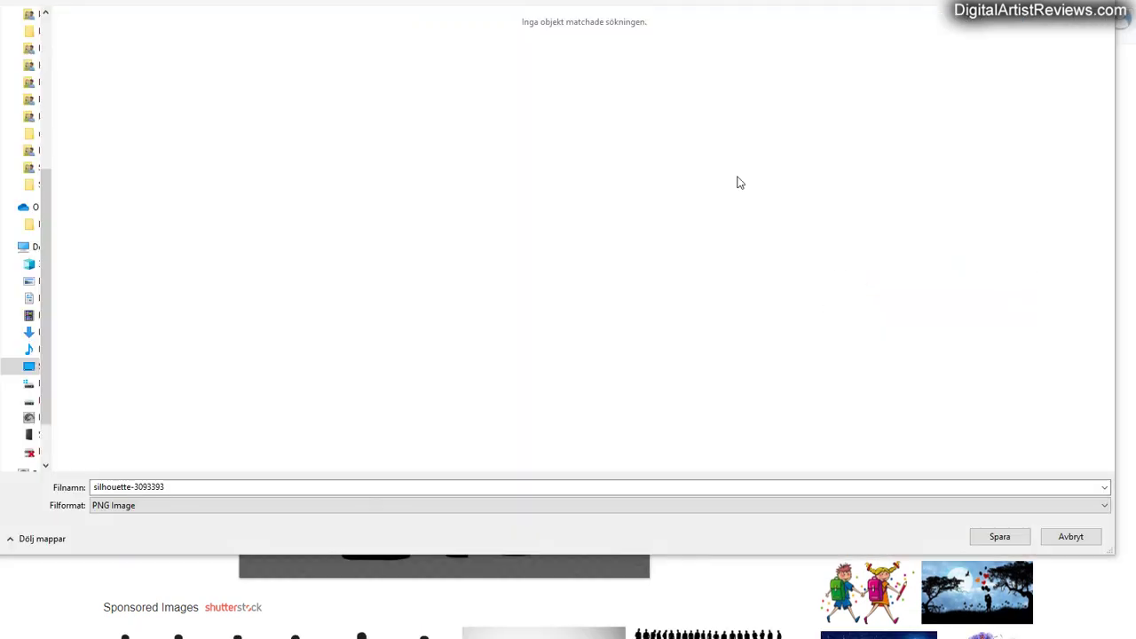
click(992, 537)
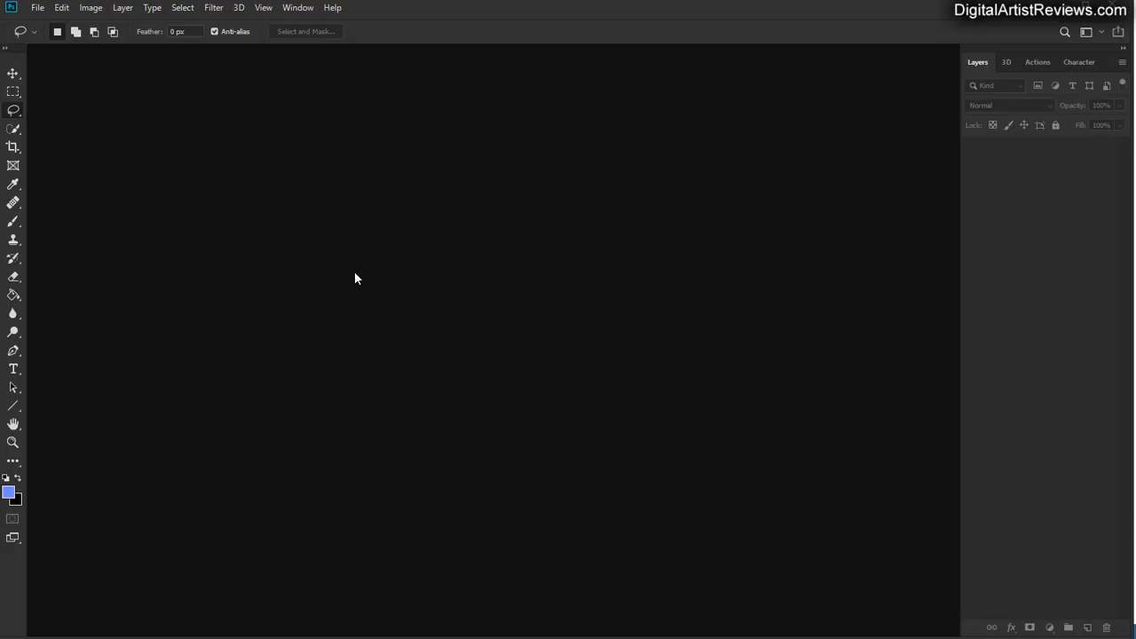
Open the silhouette-3093393 PNG from the Shadows folder in Photoshop and flatten the image onto a white background.
key(alt+Tab)
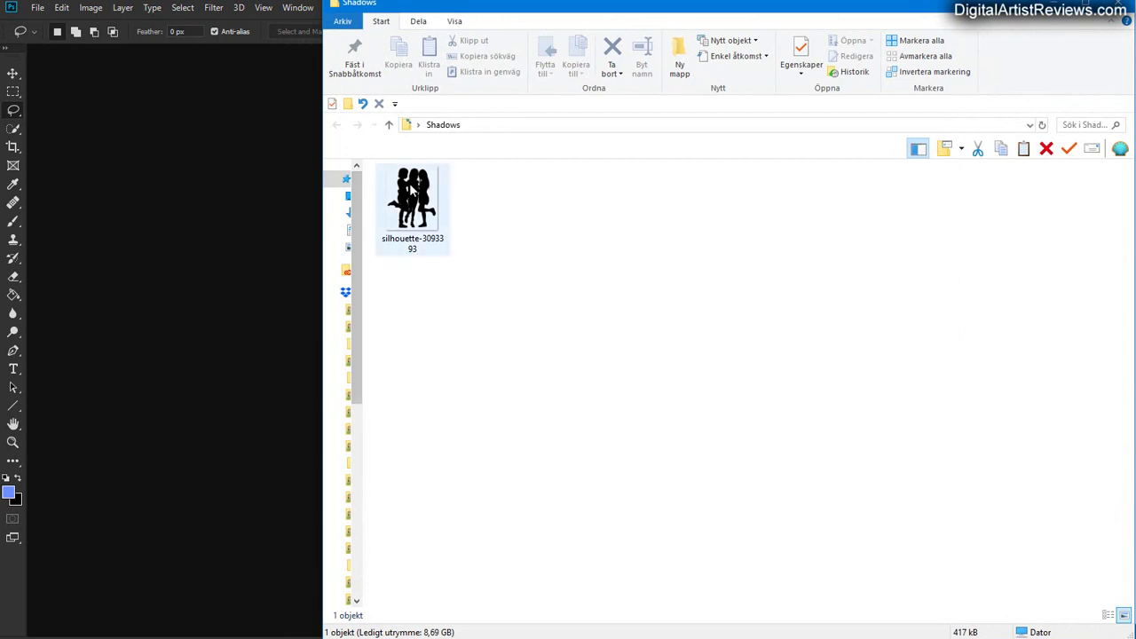
drag(414, 199, 190, 208)
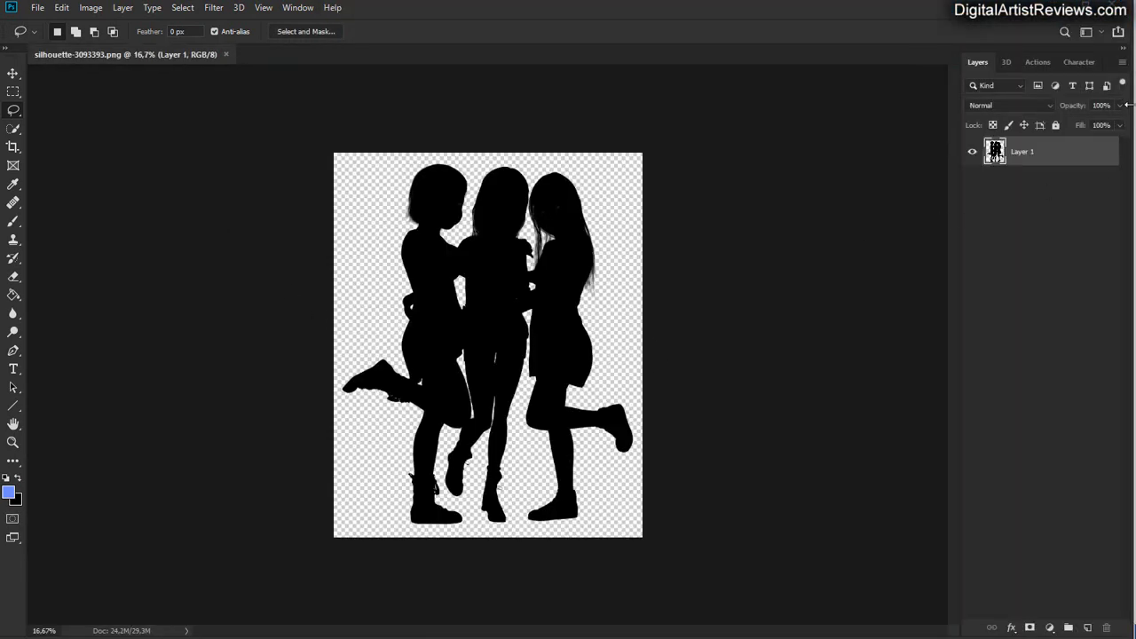
click(1122, 64)
click(1088, 492)
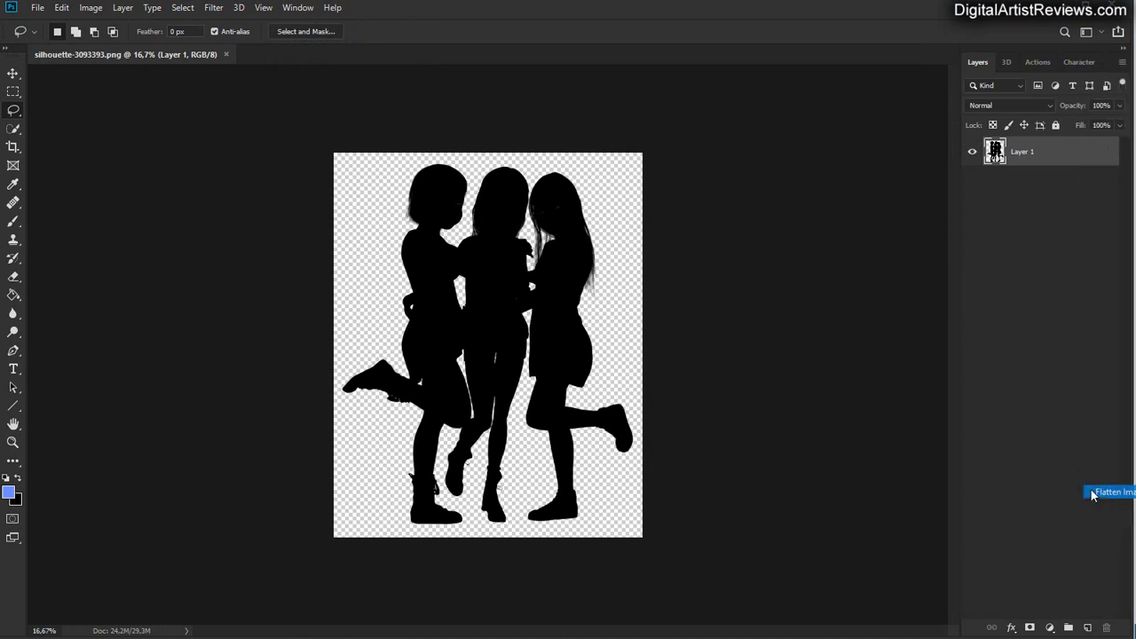
Invert the flattened image to get white figures on a black background.
click(82, 7)
mouse_move(89, 45)
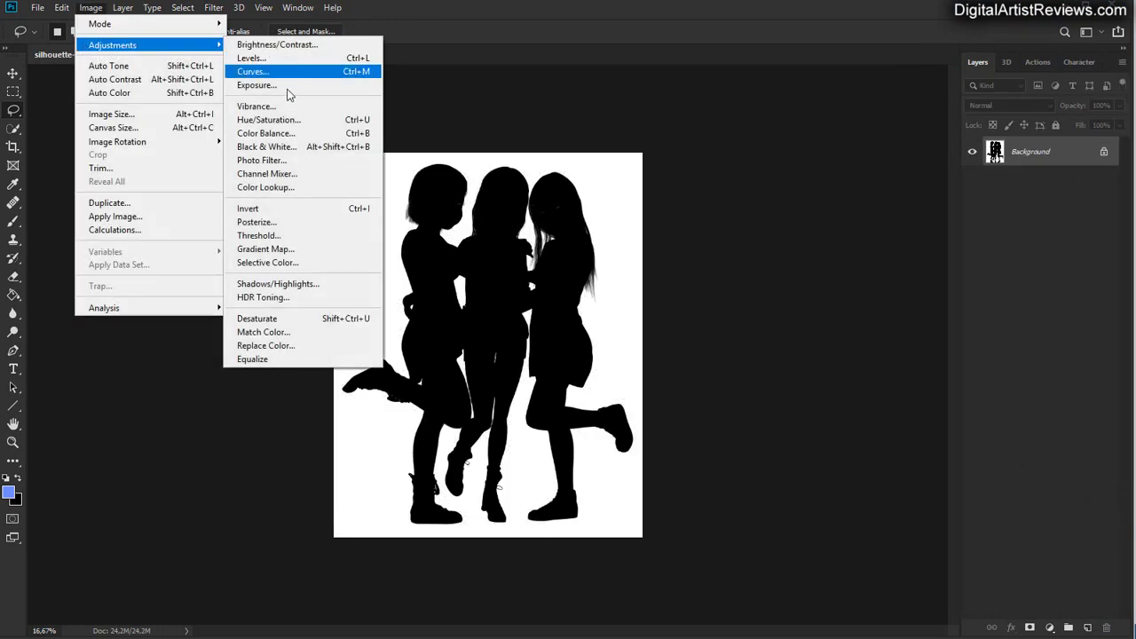
click(253, 209)
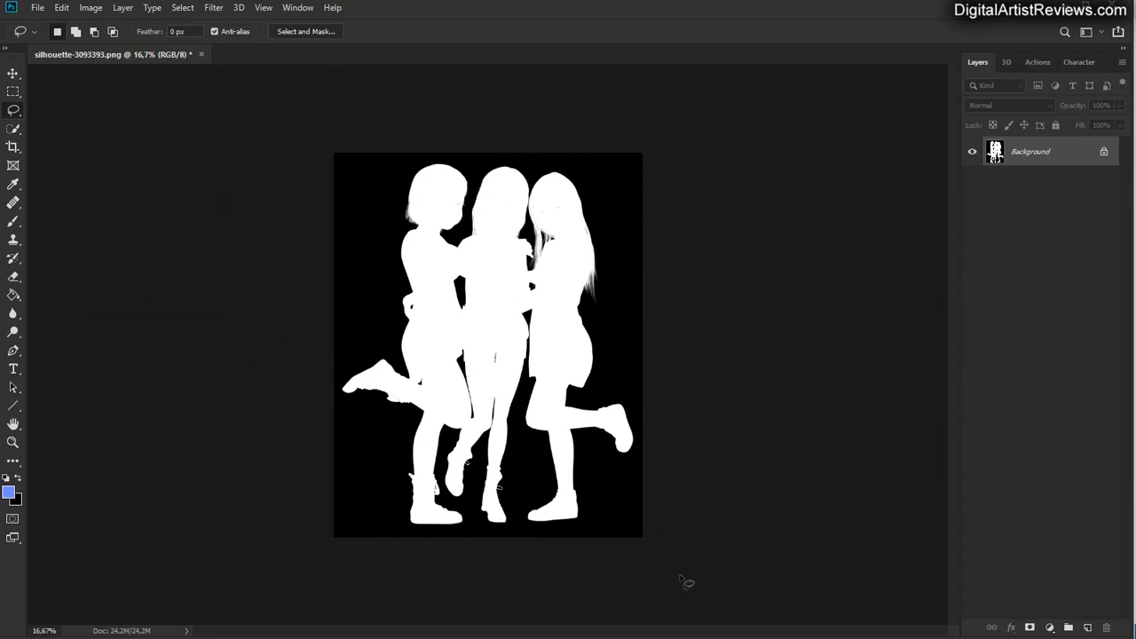
Save the inverted image as a JPEG named silhouette-3093393 in the Shadows folder.
click(39, 9)
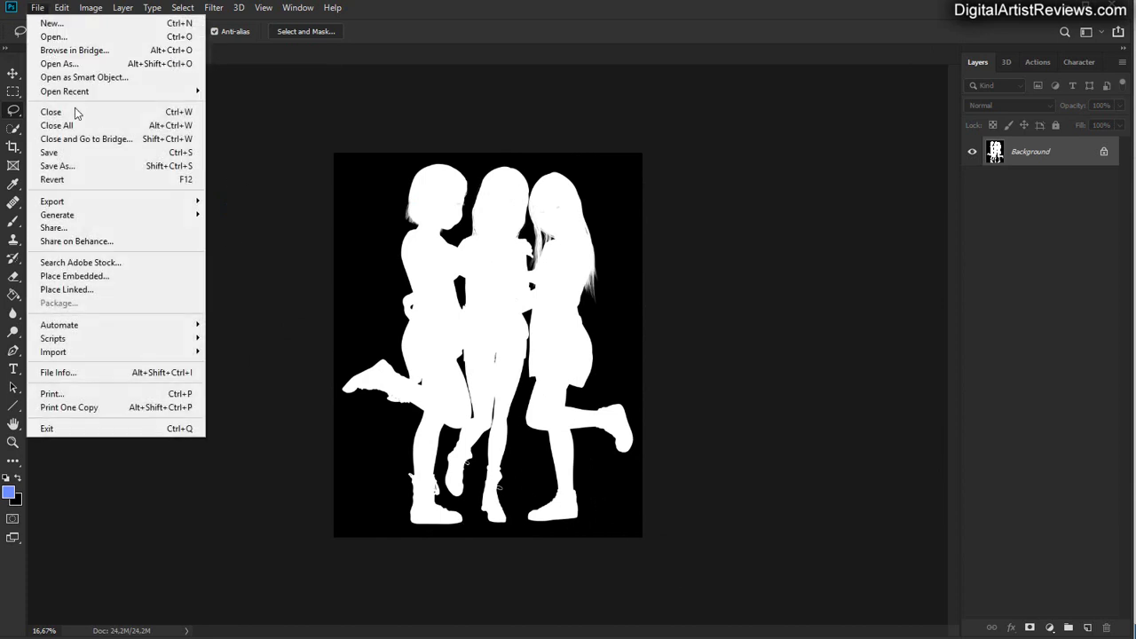
click(69, 166)
click(158, 603)
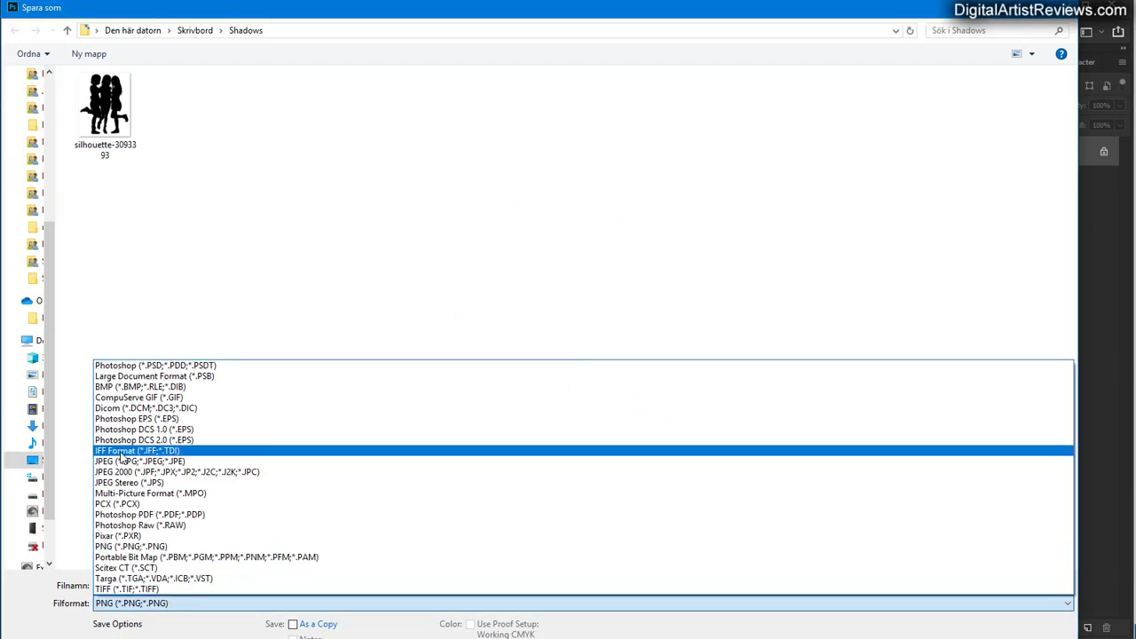
click(123, 461)
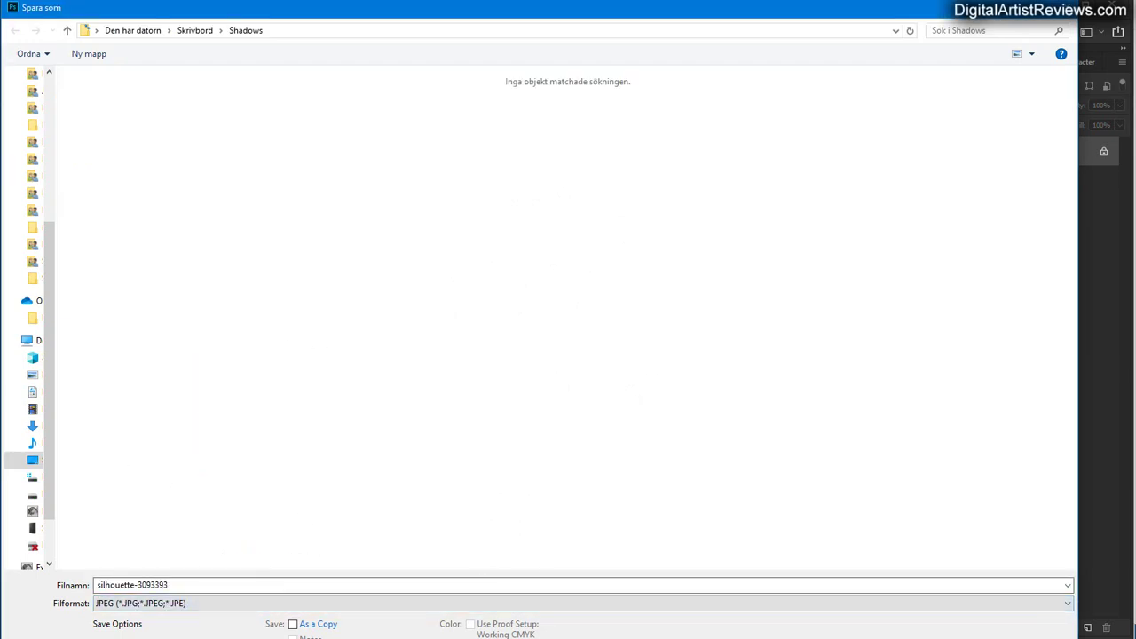
drag(388, 637, 391, 416)
click(946, 425)
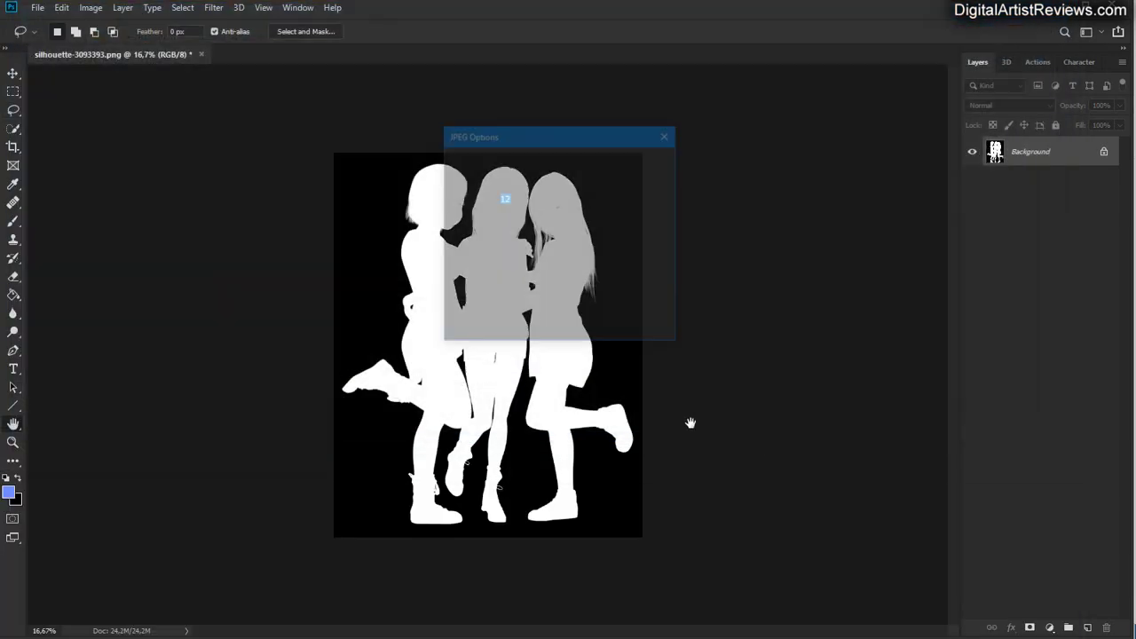
click(644, 164)
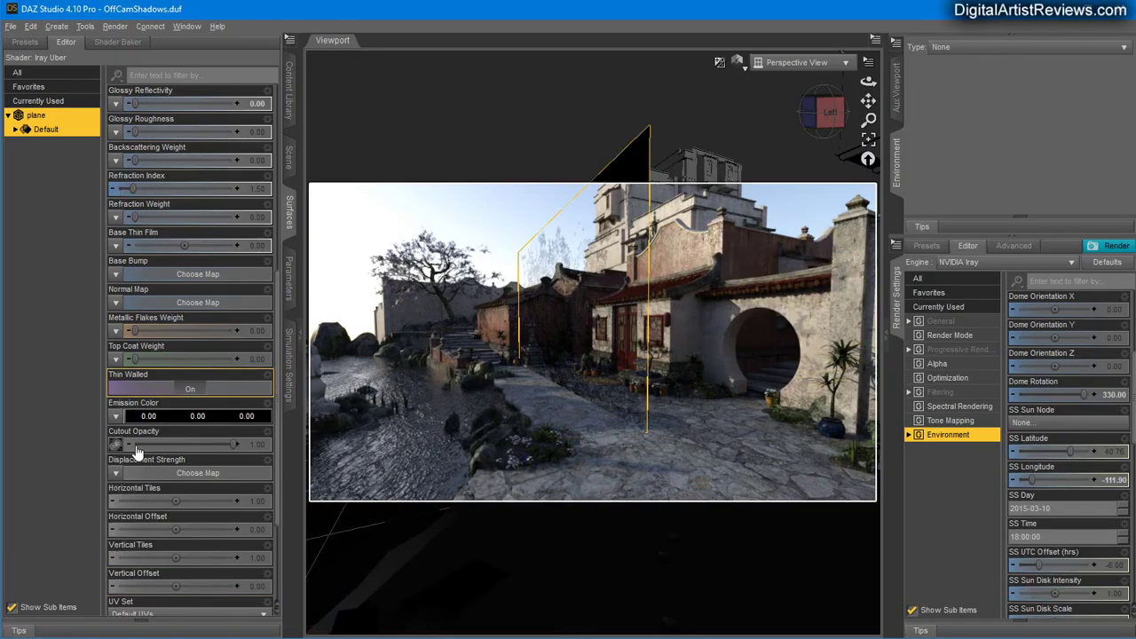
Switch to DAZ Studio and load the black-and-white silhouette JPEG from the Shadows folder as the plane's Cutout Opacity map.
click(116, 448)
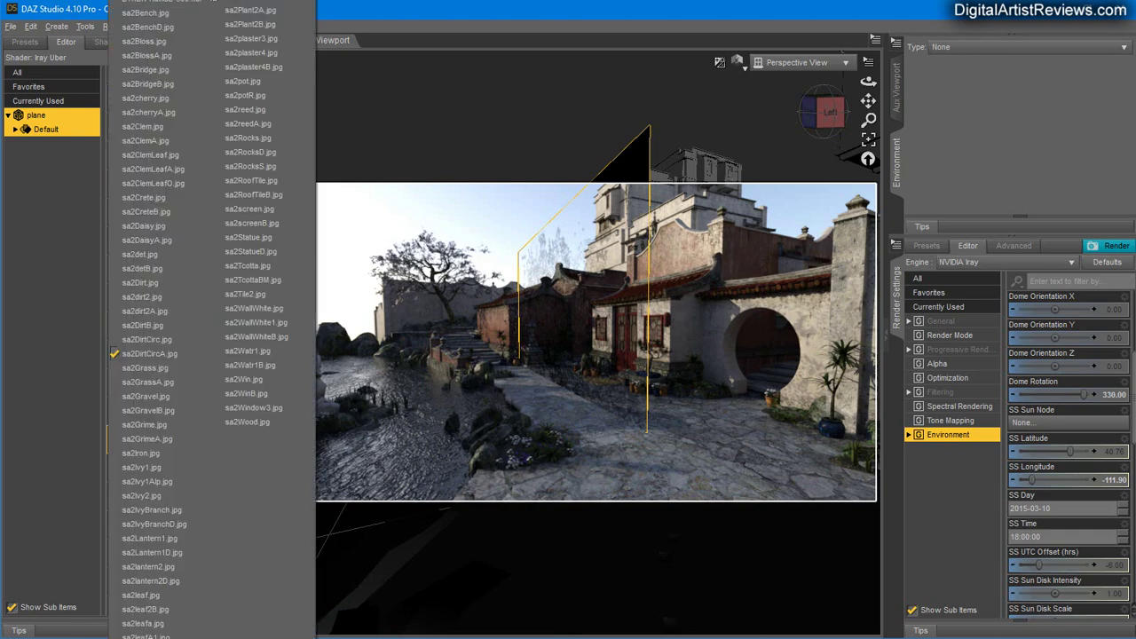
click(208, 0)
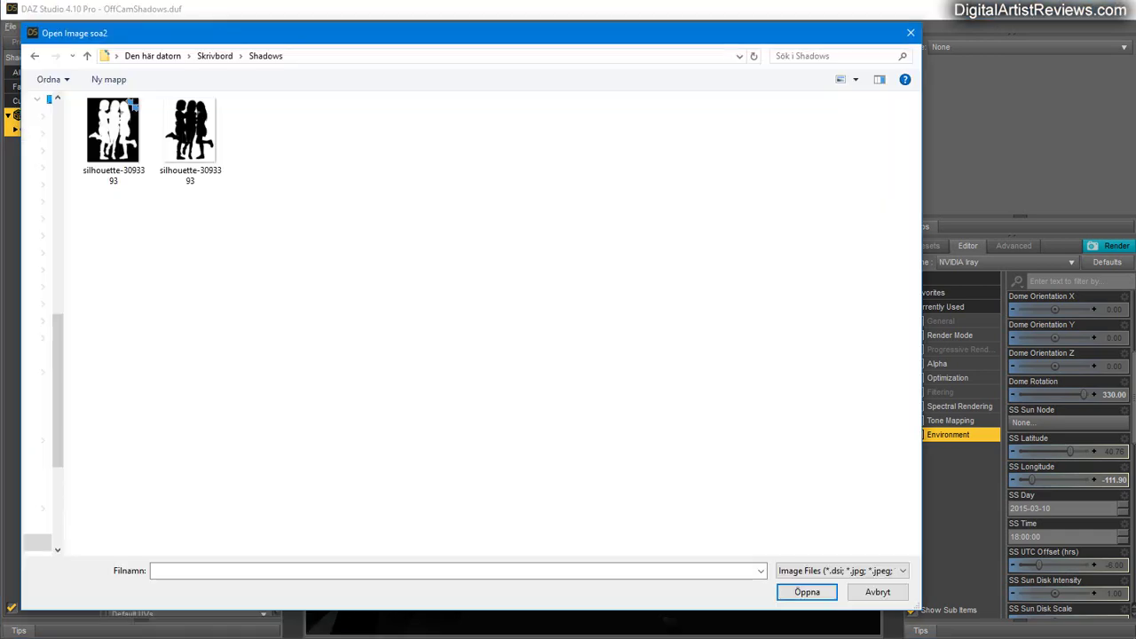
click(111, 134)
click(806, 592)
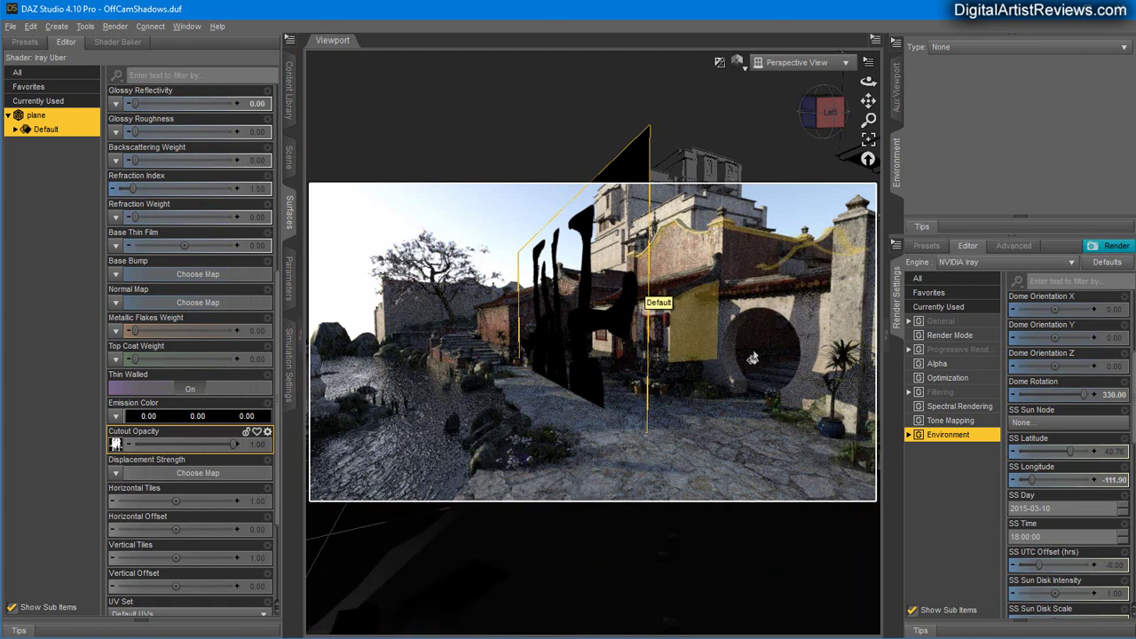
Move the silhouette plane out of the camera's view with Z Translate 919.70 and Y Translate 200.
click(289, 157)
click(289, 271)
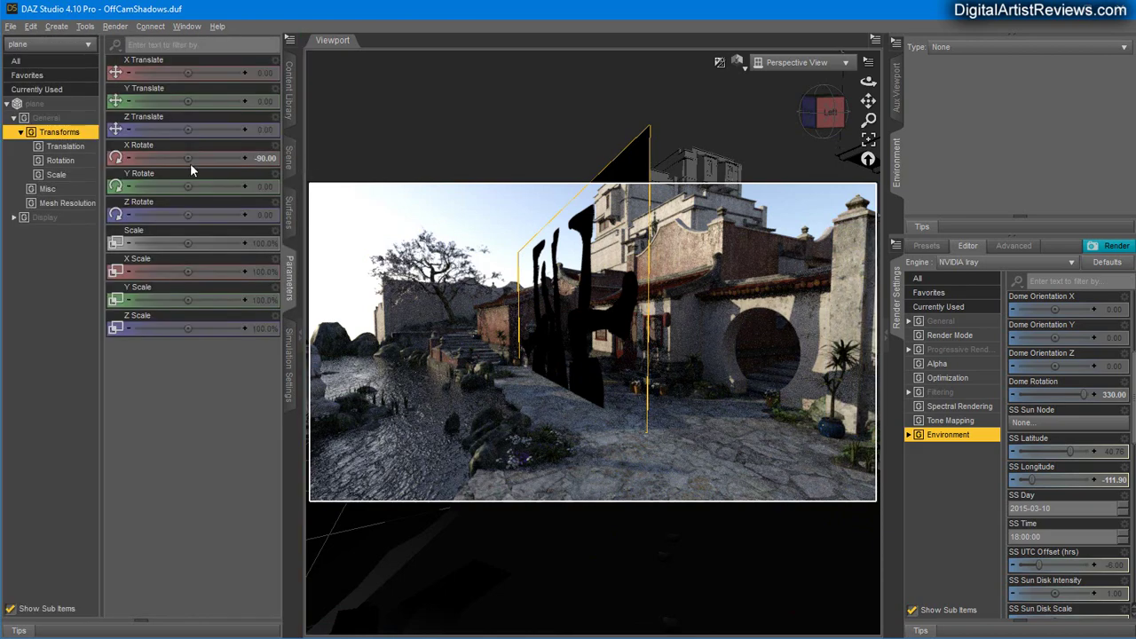
drag(189, 131, 222, 130)
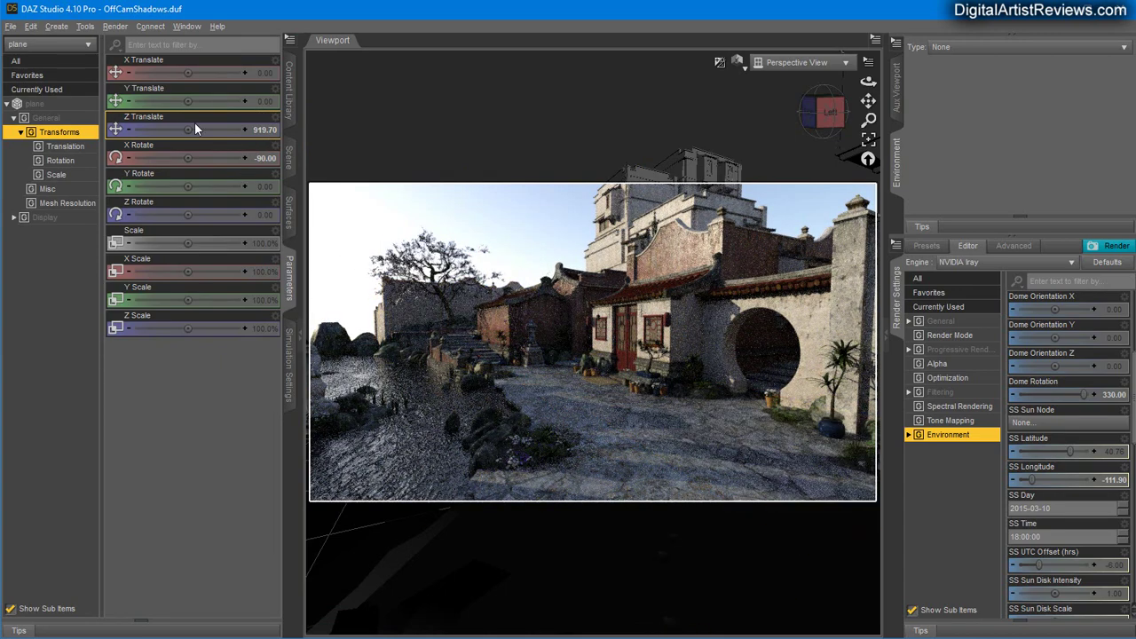
click(257, 103)
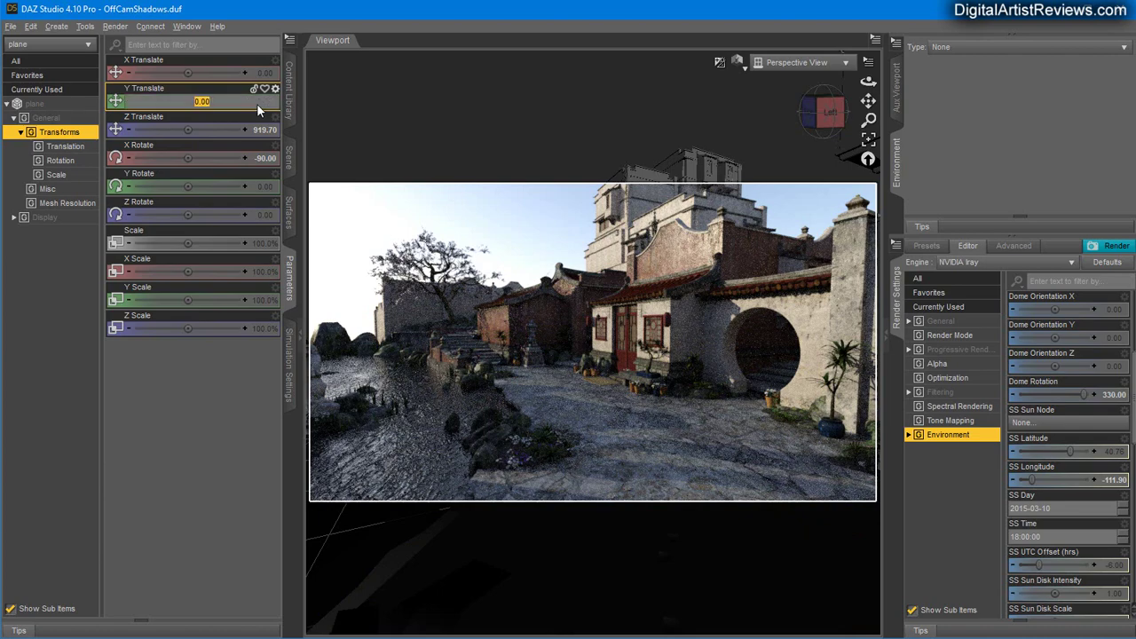
text(200)
key(Return)
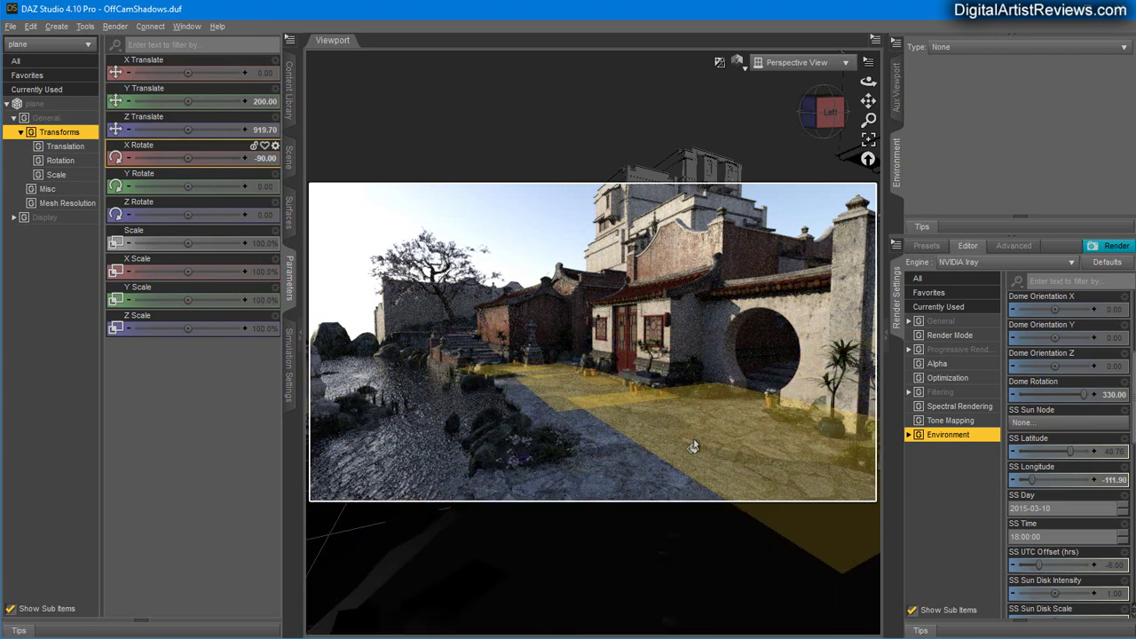
Raise the plane to Y Translate 277.35 and narrow it to an X Scale of 26.7%.
drag(869, 80, 723, 87)
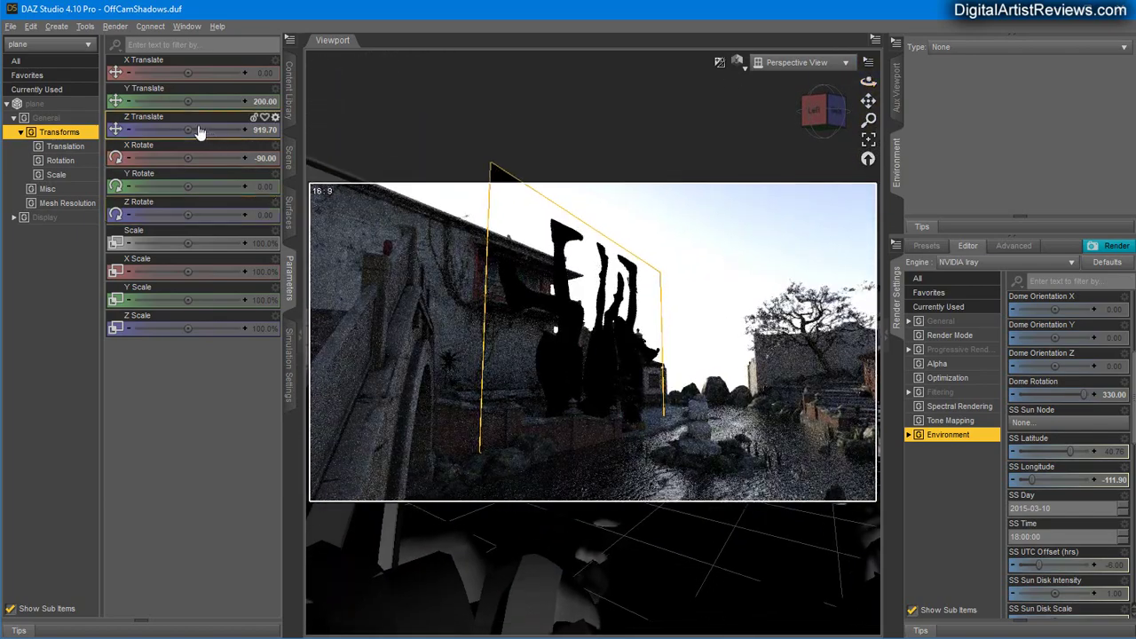
drag(189, 102, 218, 101)
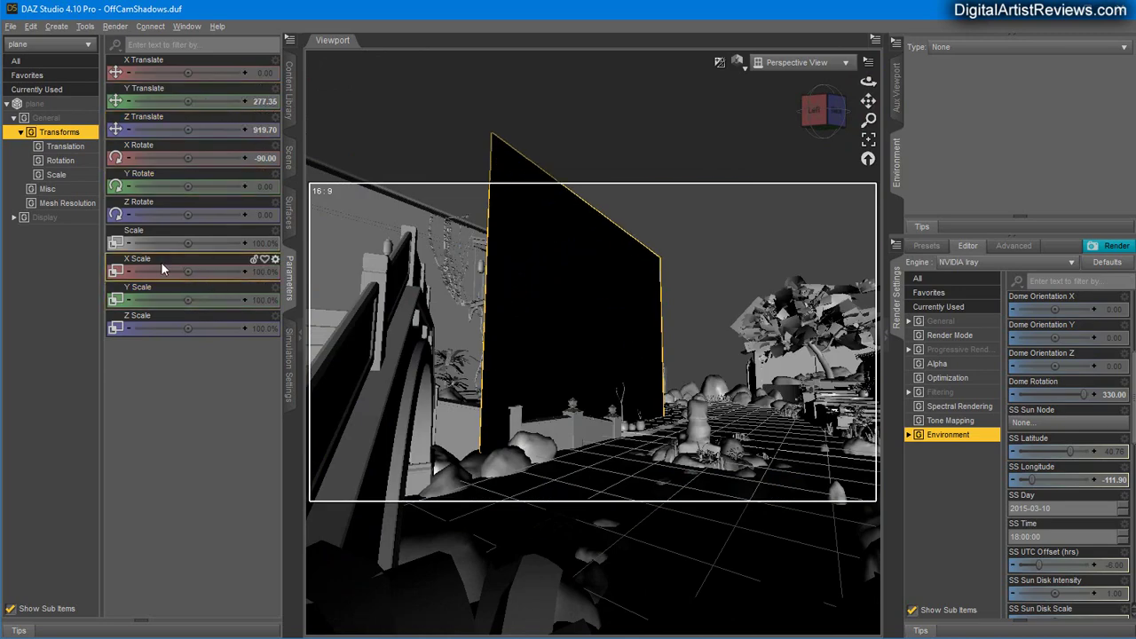
mouse_move(159, 271)
mouse_down()
mouse_move(142, 270)
mouse_move(158, 271)
mouse_up()
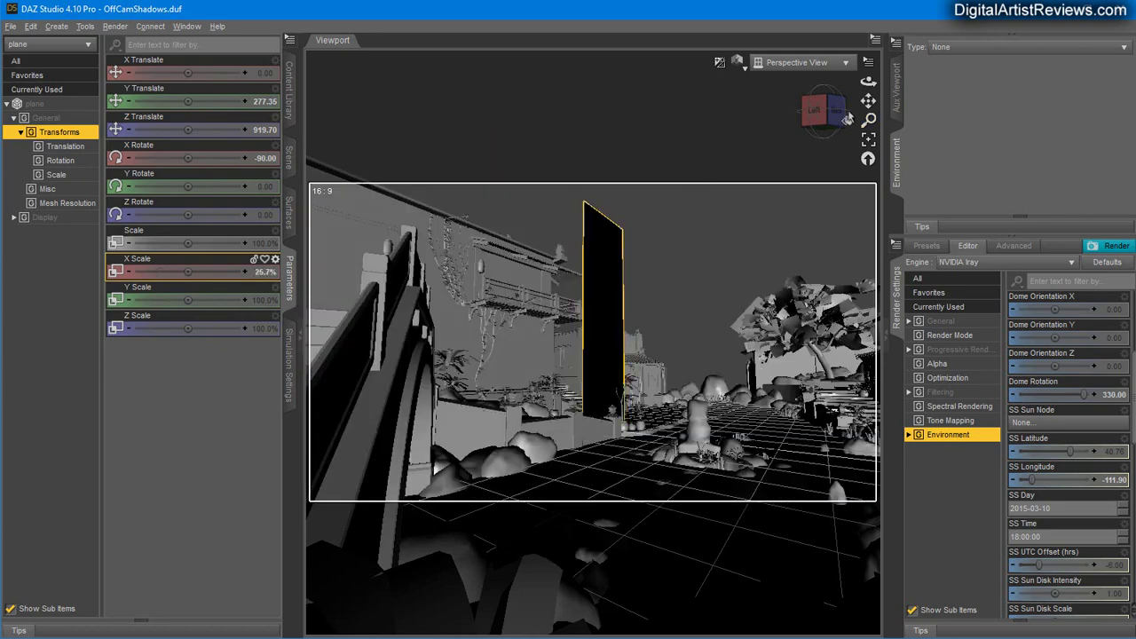
drag(868, 83, 941, 83)
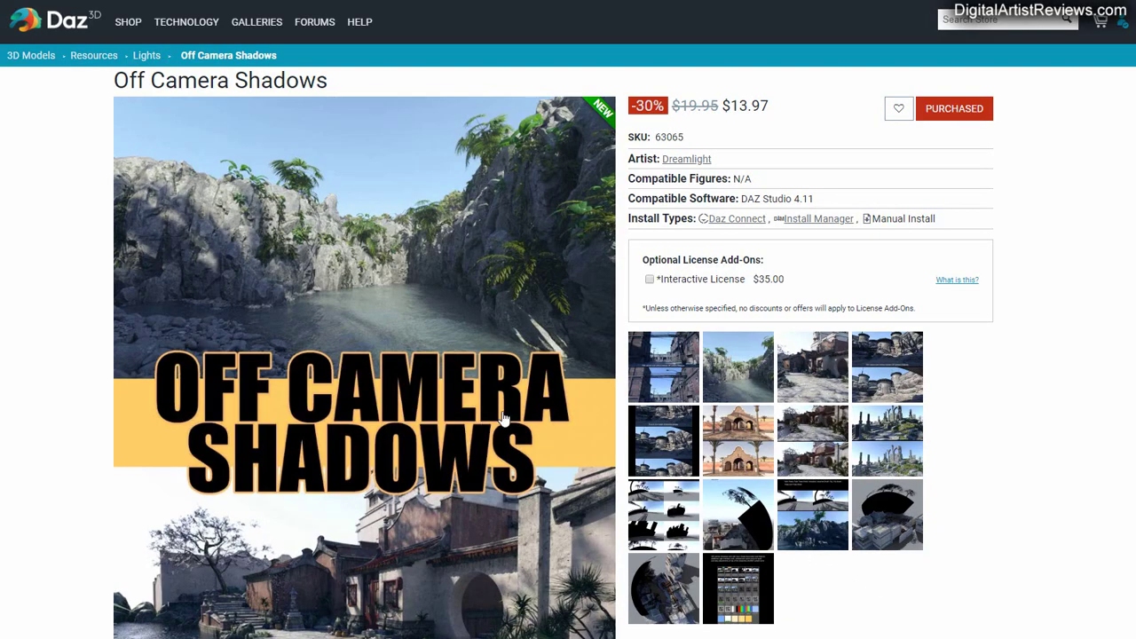
Examine the Off Camera Shadows product page and its gallery renders comparing scenes with and without the shadows.
scroll(502, 418, down, 3)
scroll(151, 381, up, 1)
scroll(137, 351, up, 1)
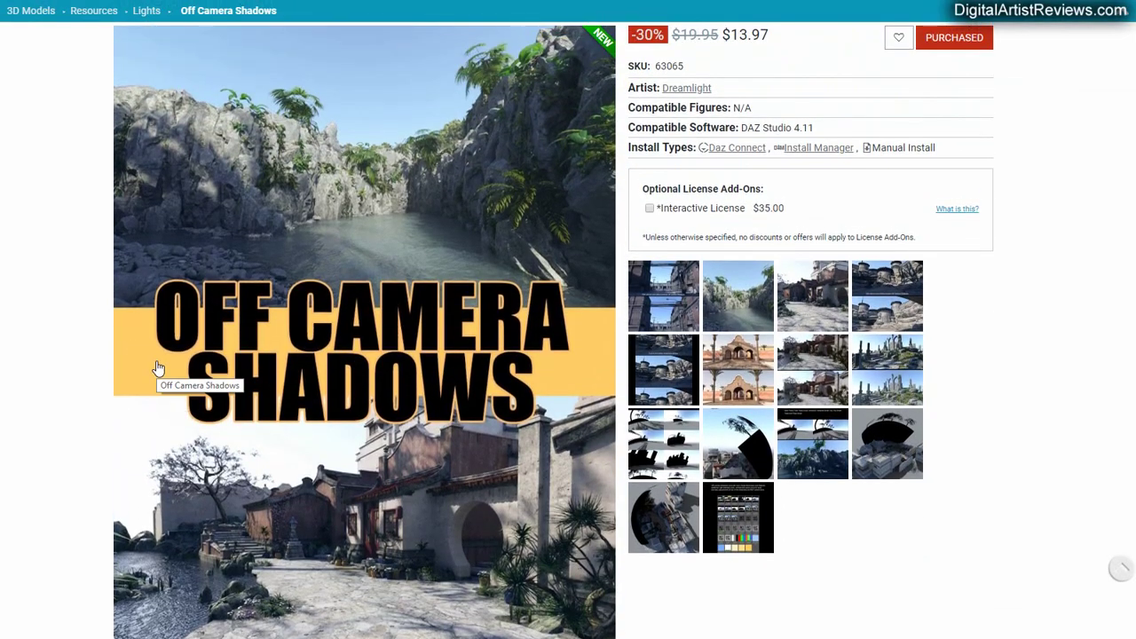
scroll(156, 368, down, 1)
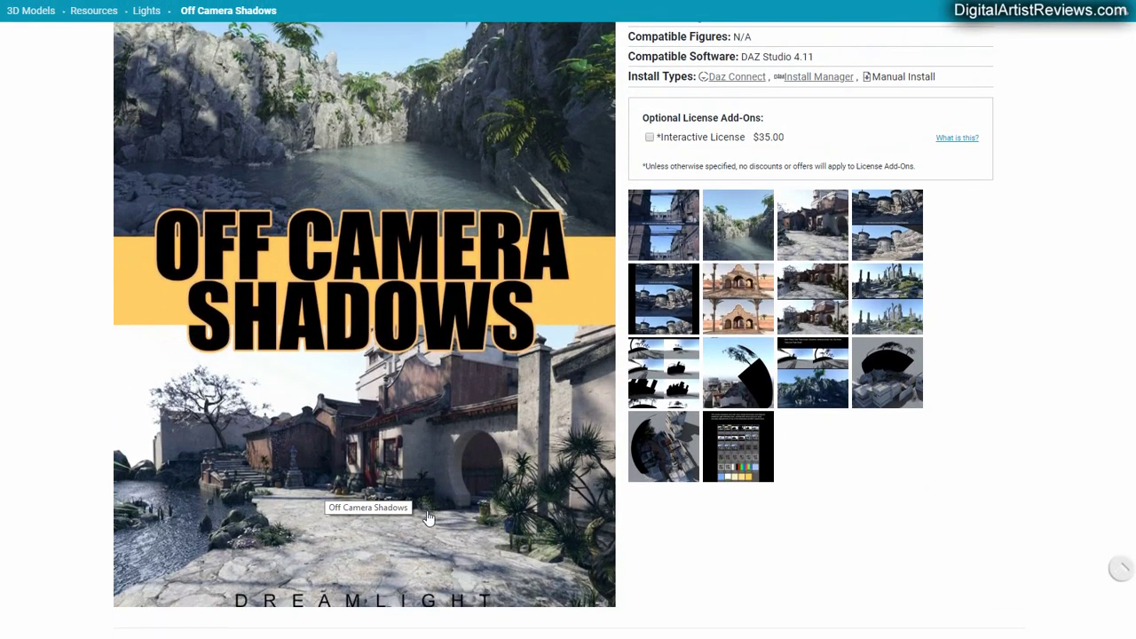
scroll(397, 504, up, 2)
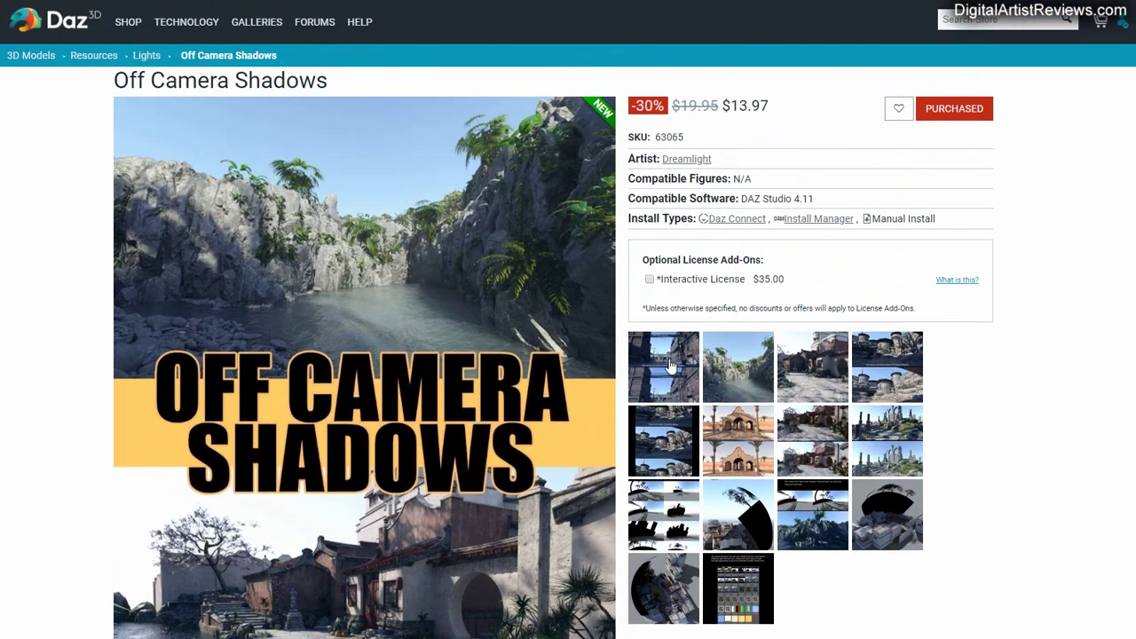
click(672, 366)
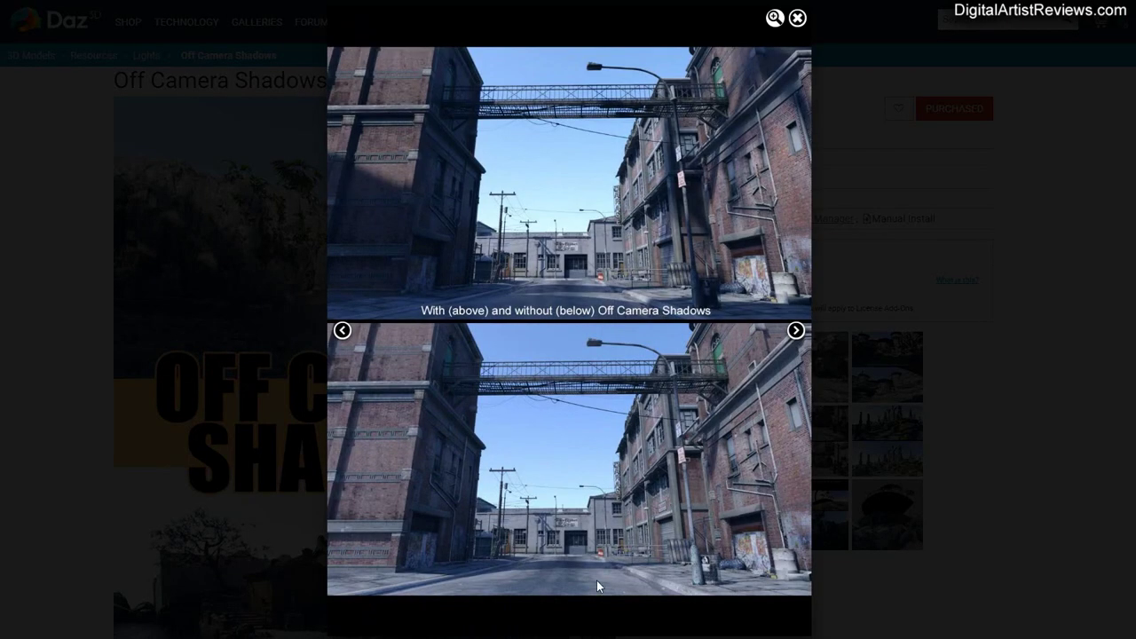
click(795, 331)
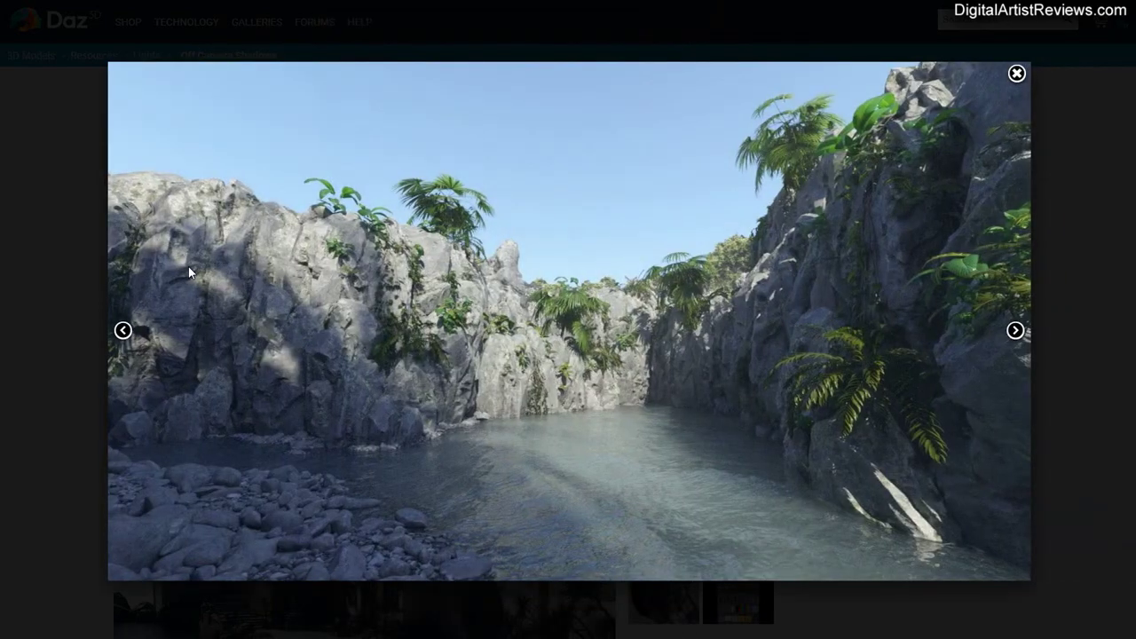
click(1017, 330)
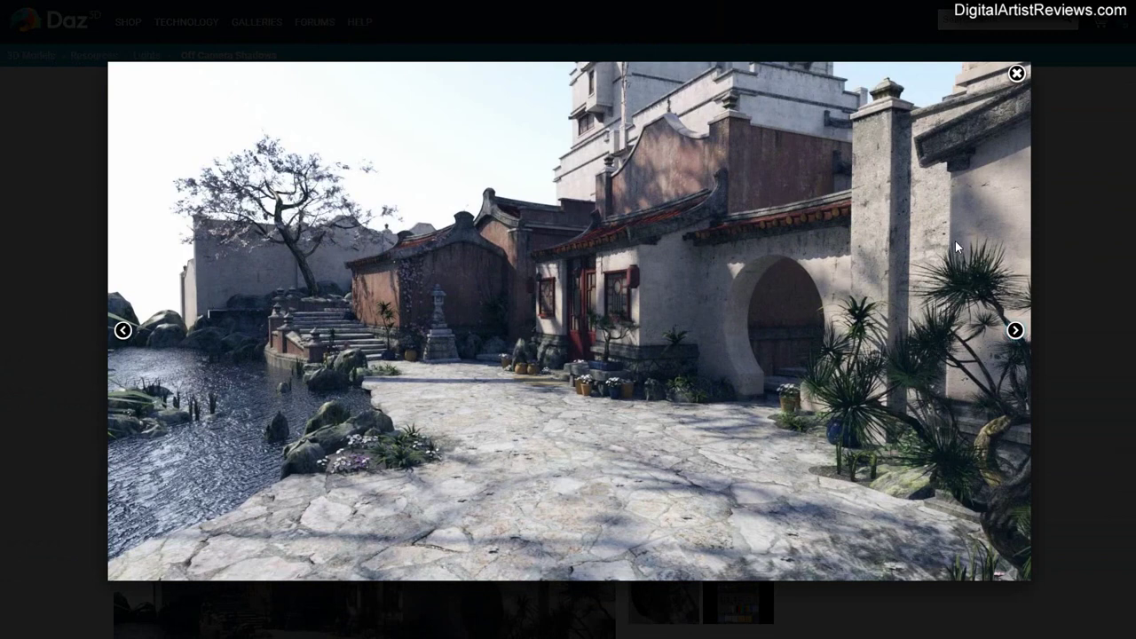
click(1022, 336)
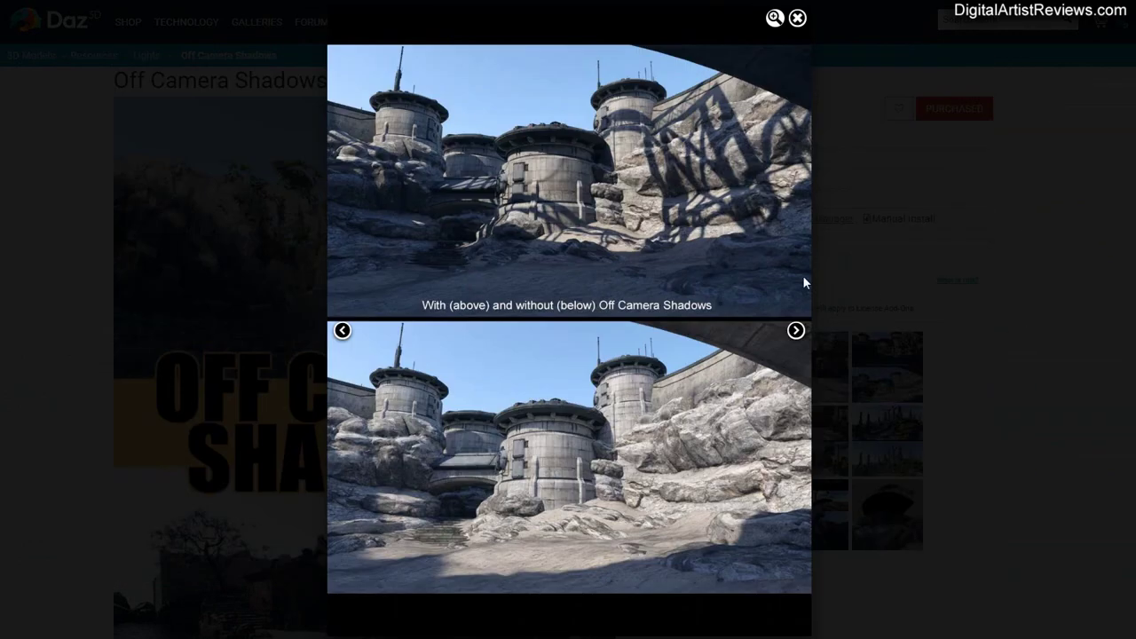
click(794, 329)
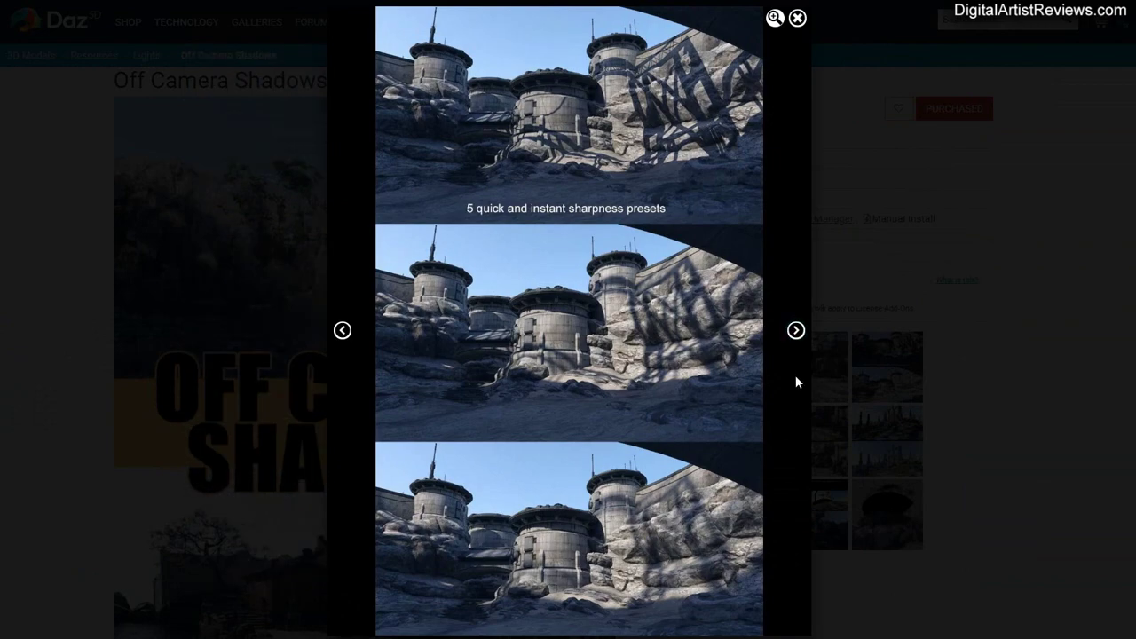
click(795, 331)
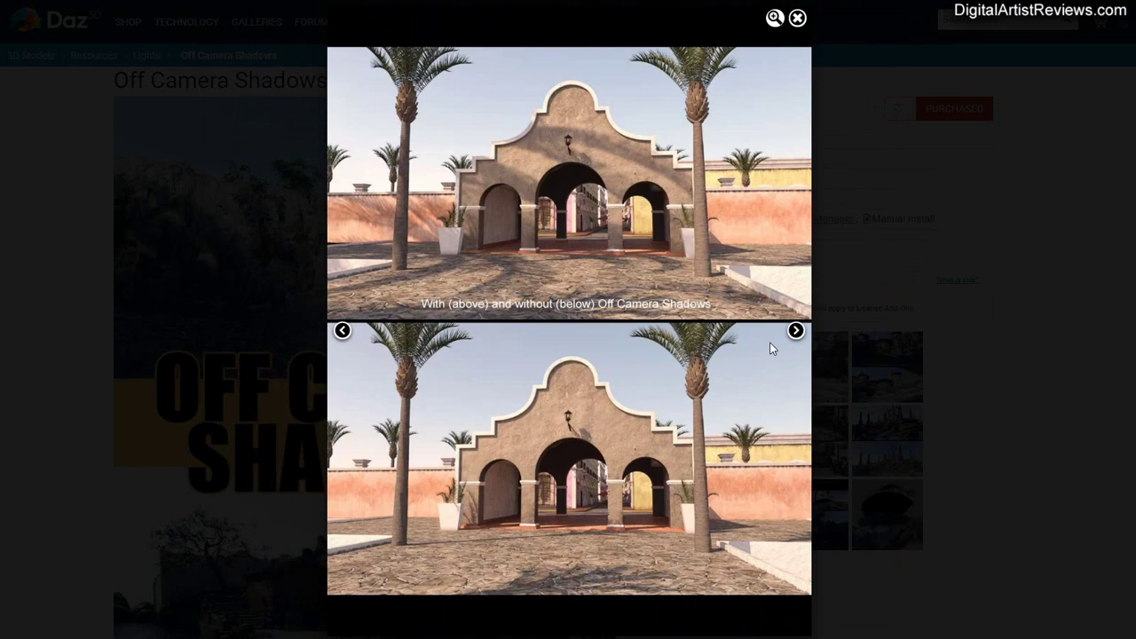
click(796, 331)
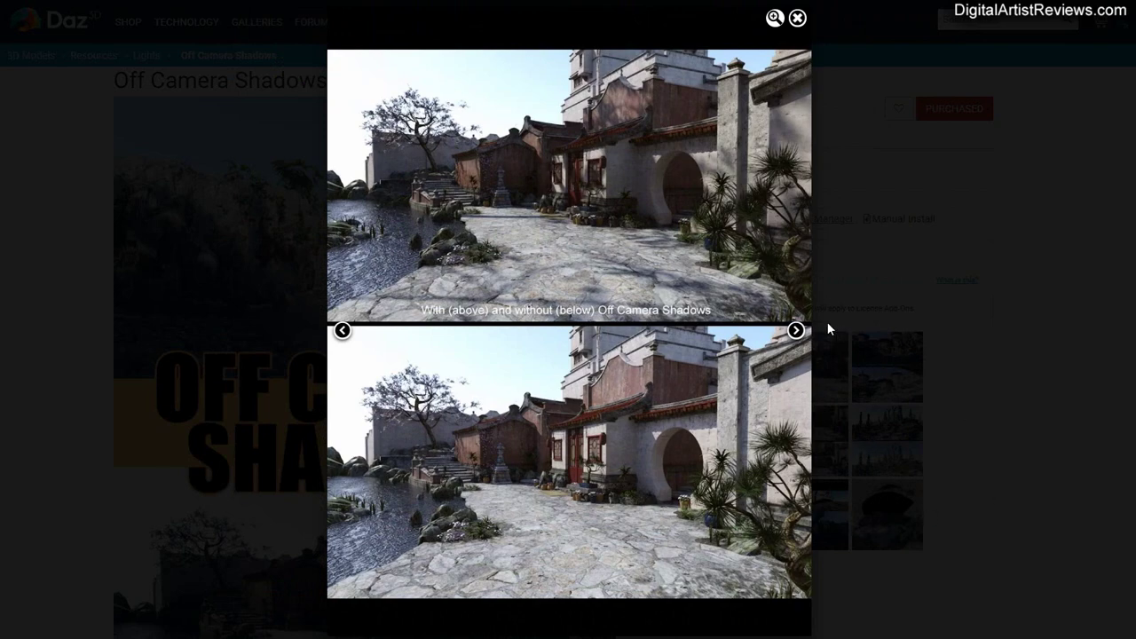
click(796, 331)
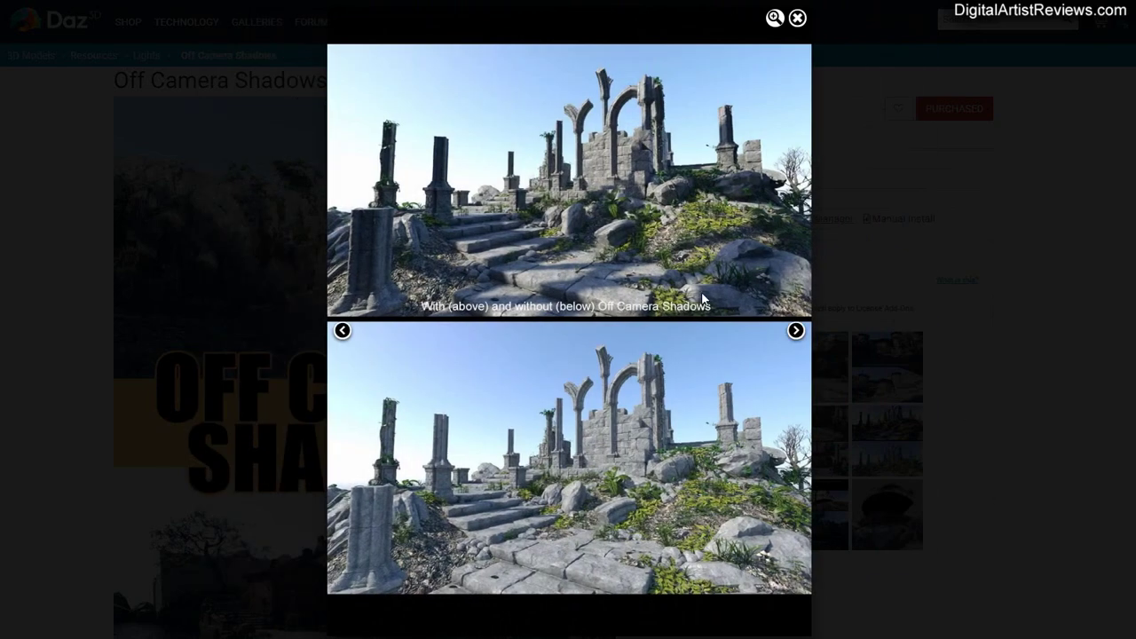
Examine the gallery images explaining the MAT shadow presets, Shadow Sphere adjustments and preset icons, closing the gallery when done.
click(796, 331)
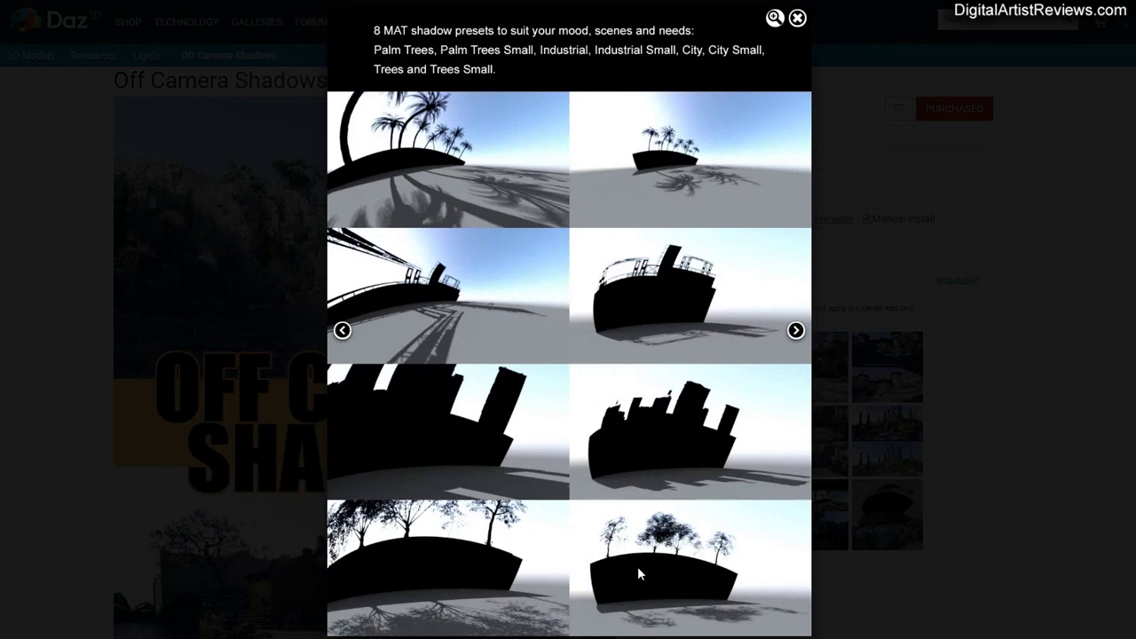
click(796, 330)
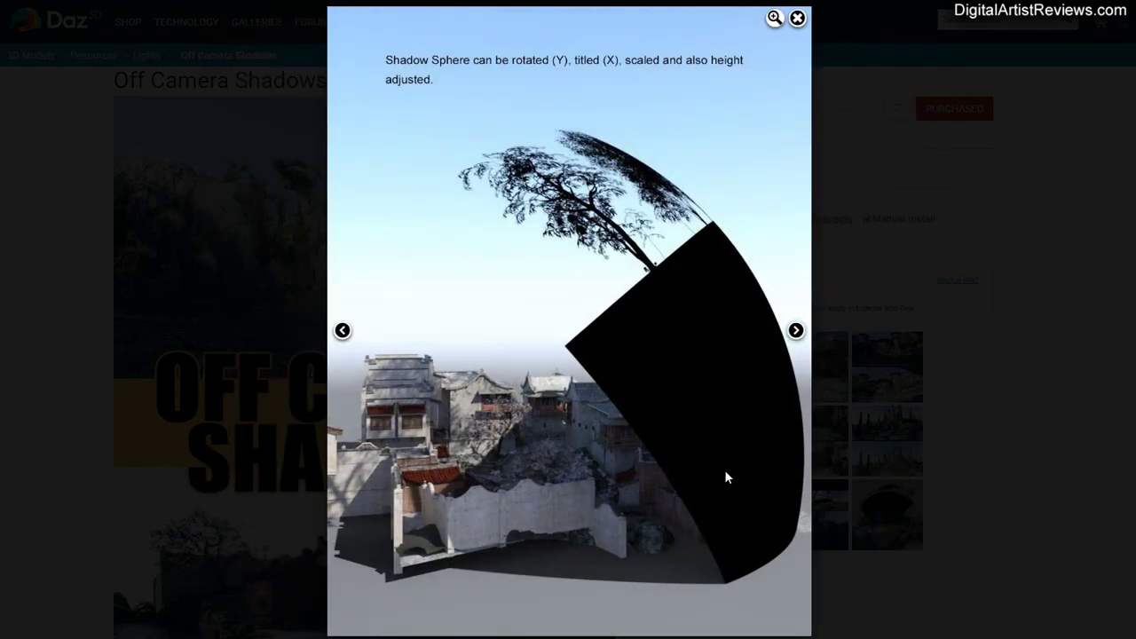
click(796, 330)
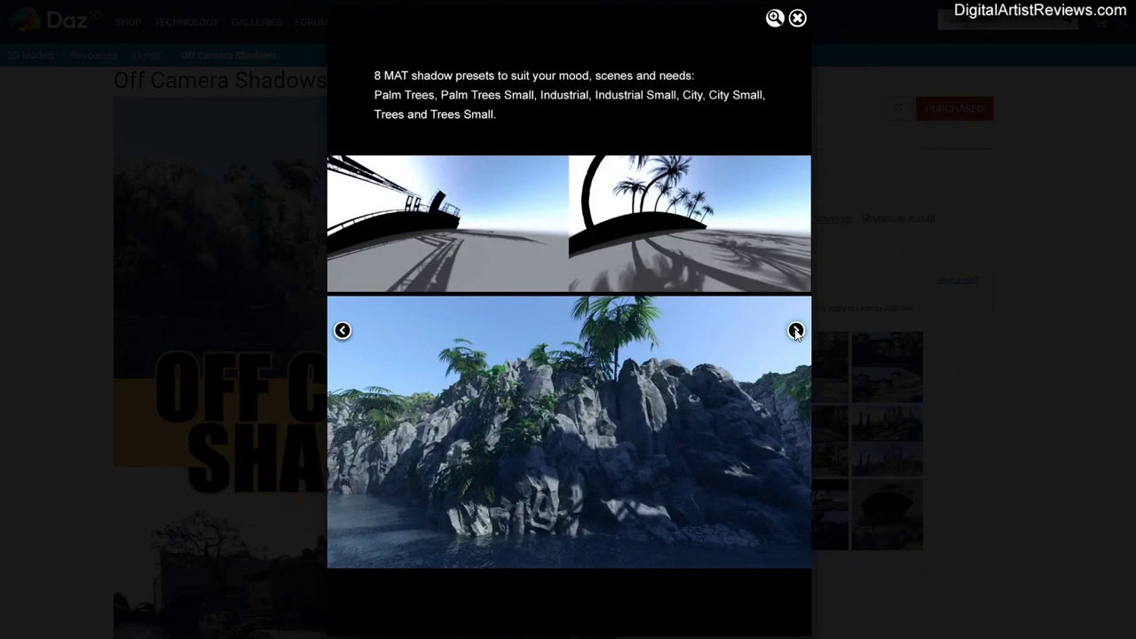
click(796, 330)
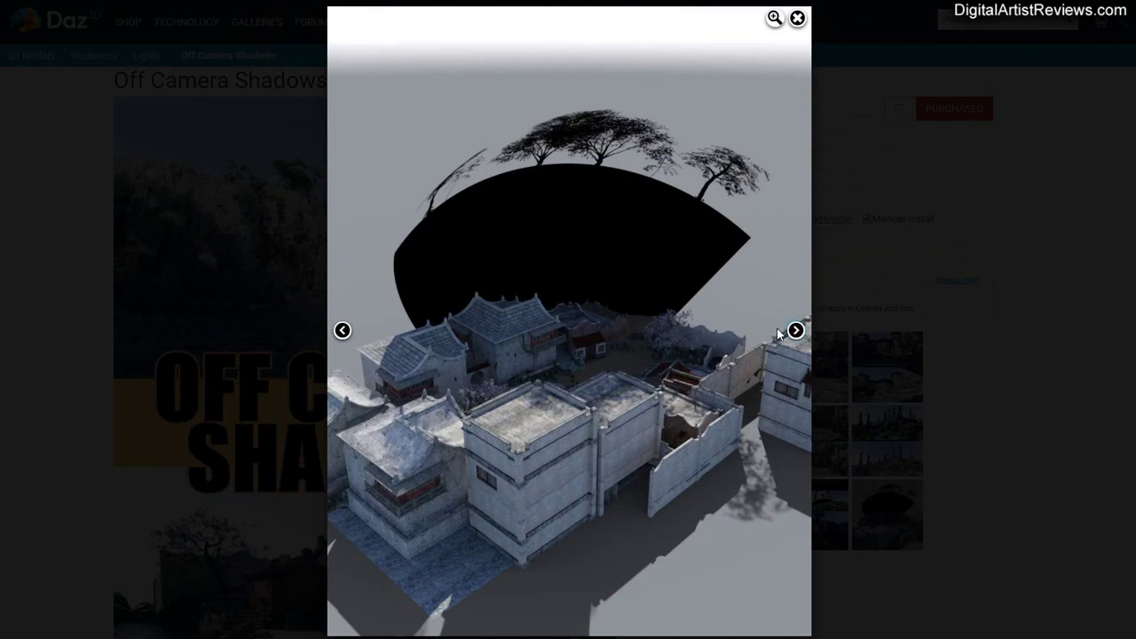
click(796, 331)
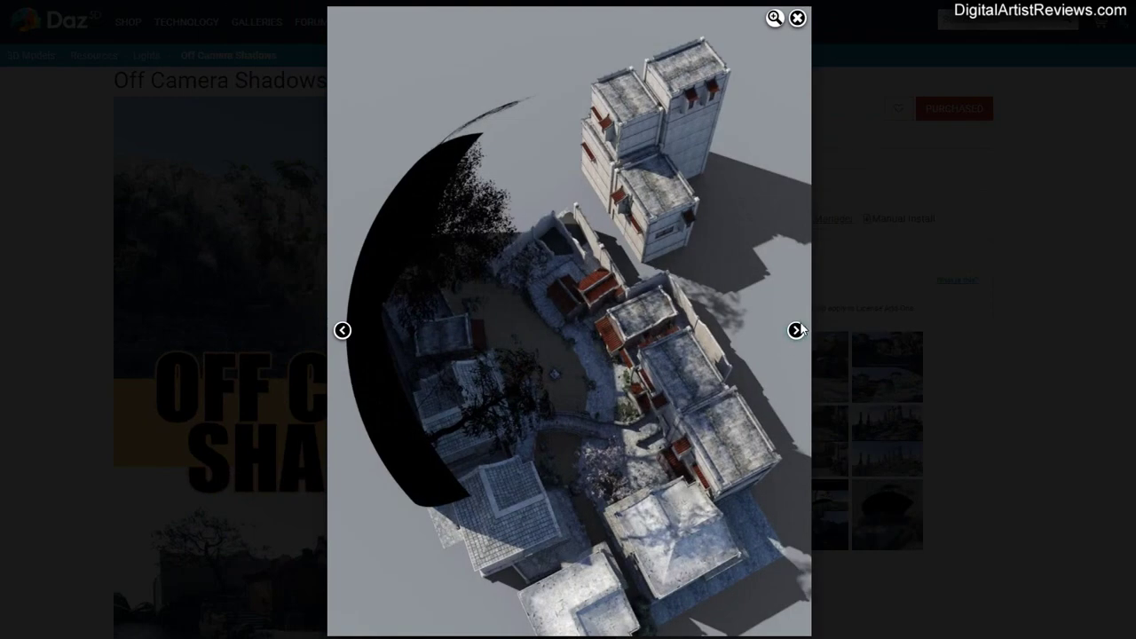
click(796, 330)
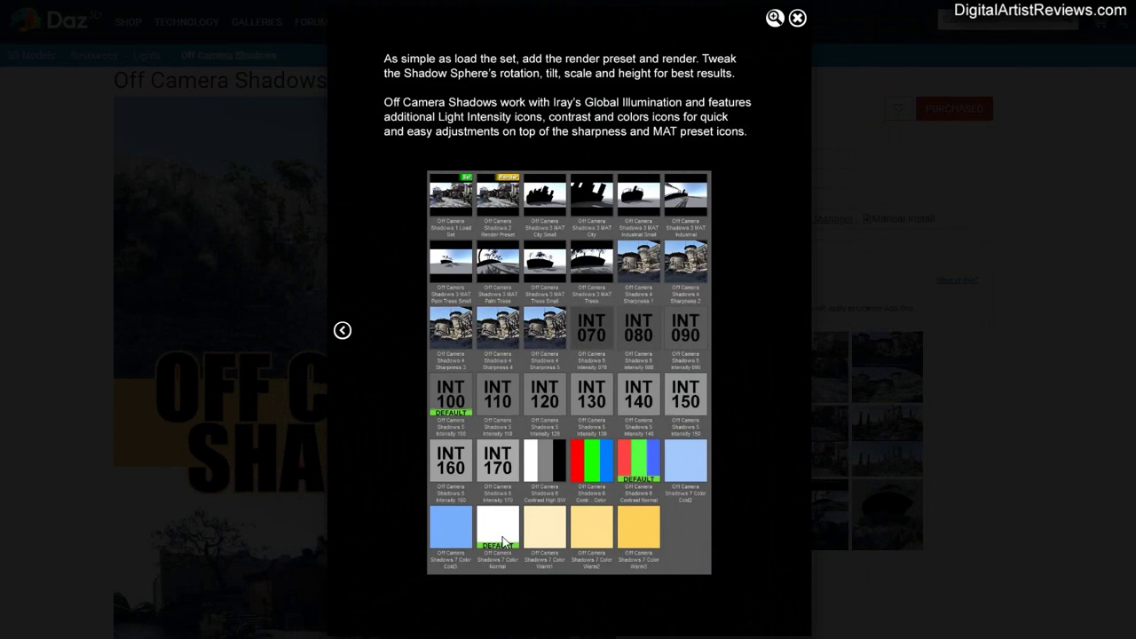
click(798, 20)
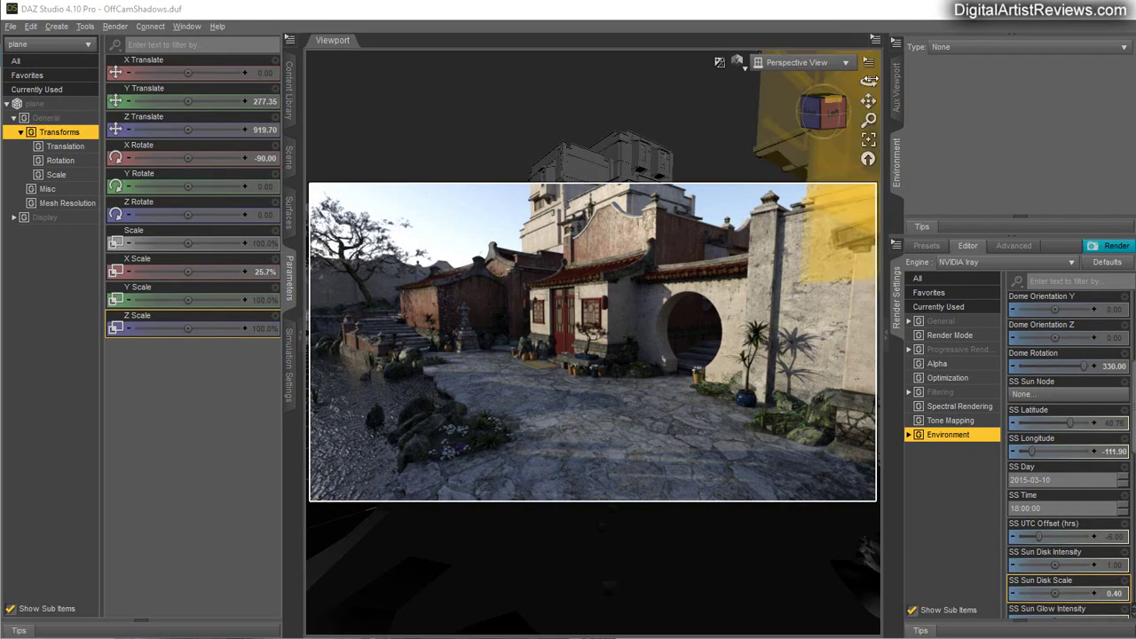
Switch to DAZ Studio and delete the silhouette plane from the scene.
drag(869, 82, 895, 84)
drag(869, 120, 860, 83)
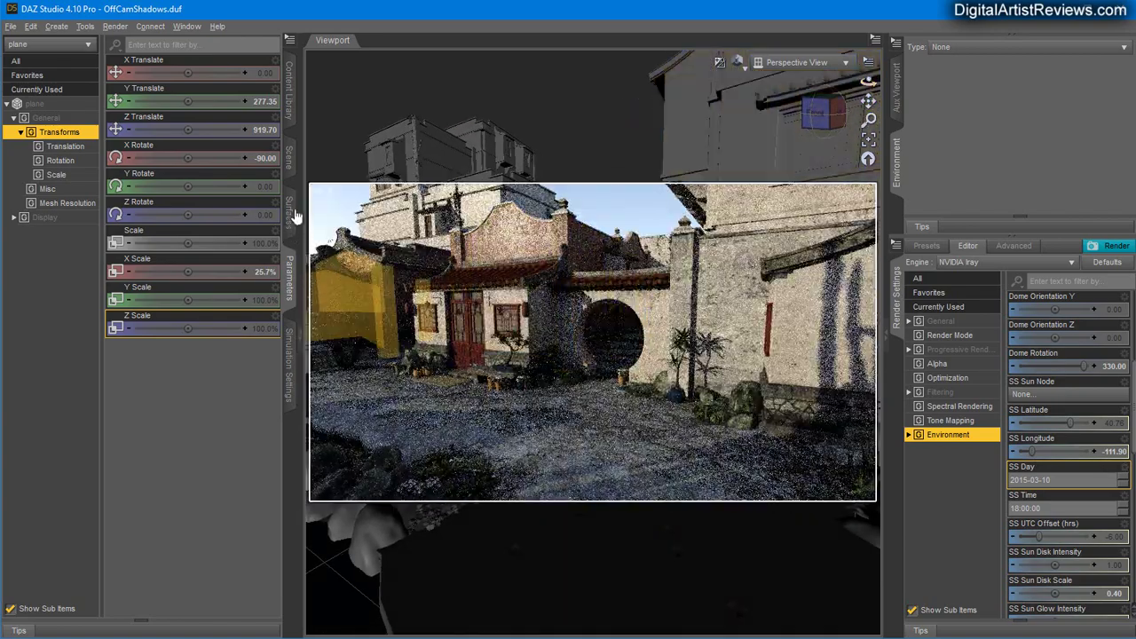
click(289, 158)
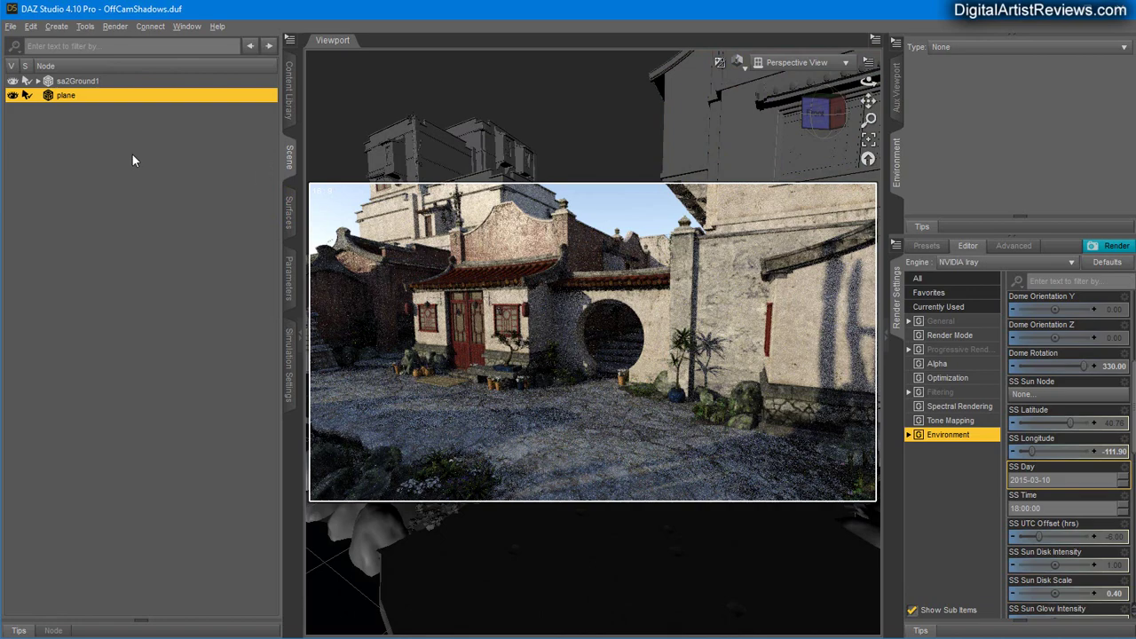
right_click(80, 104)
click(97, 126)
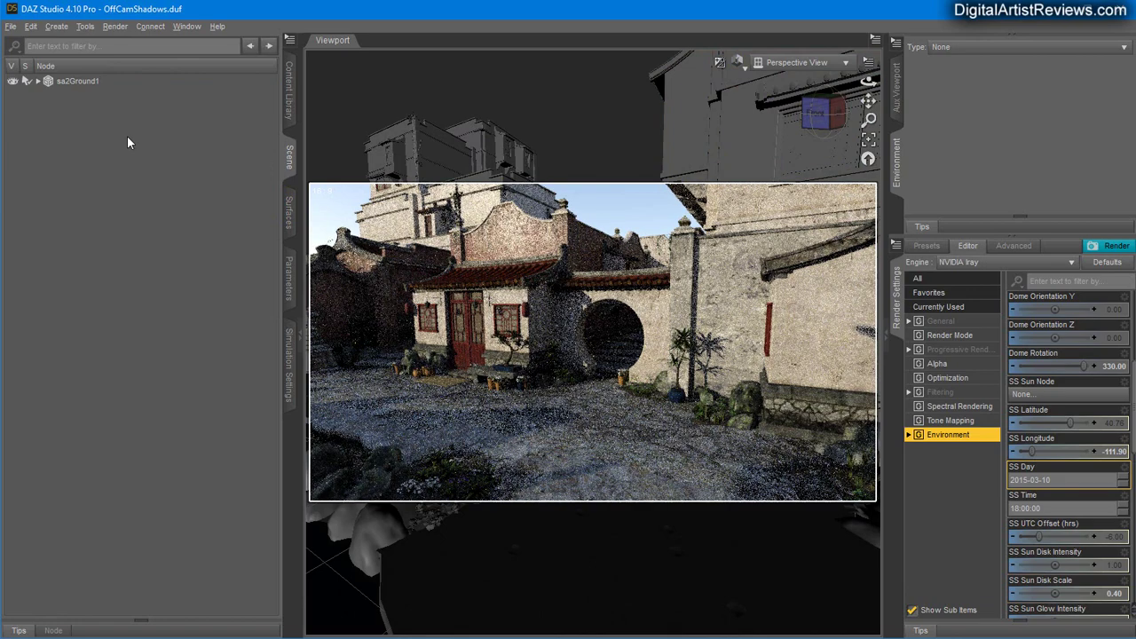
Load the Off Camera Shadows 1 Load Set and apply the Off Camera Shadows 2 Render Preset.
click(286, 98)
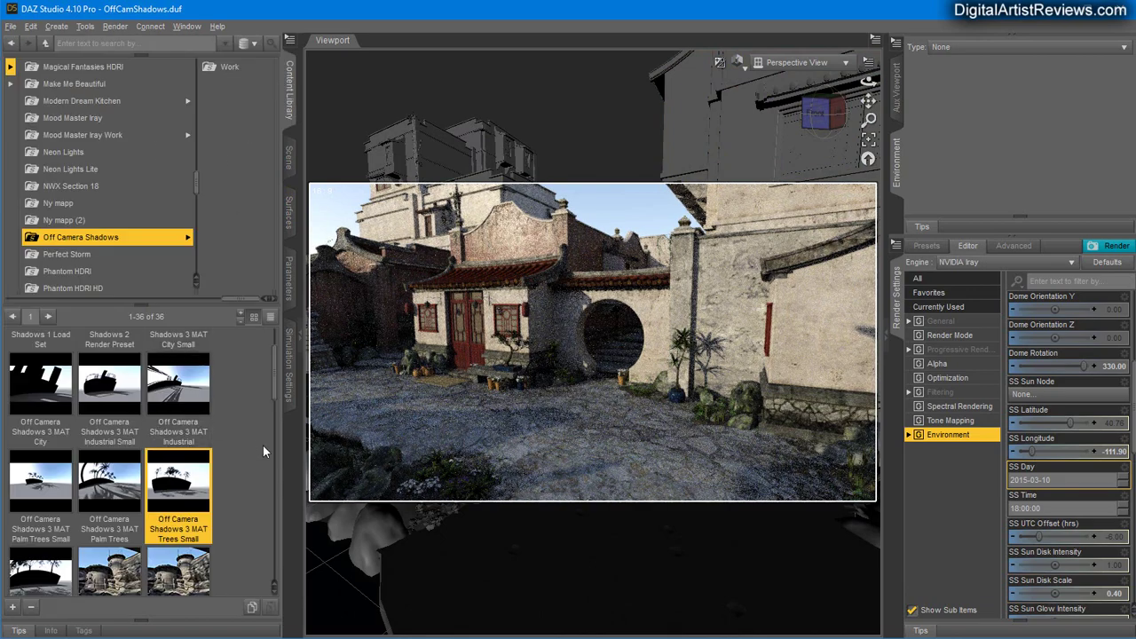
scroll(214, 421, up, 1)
double_click(43, 369)
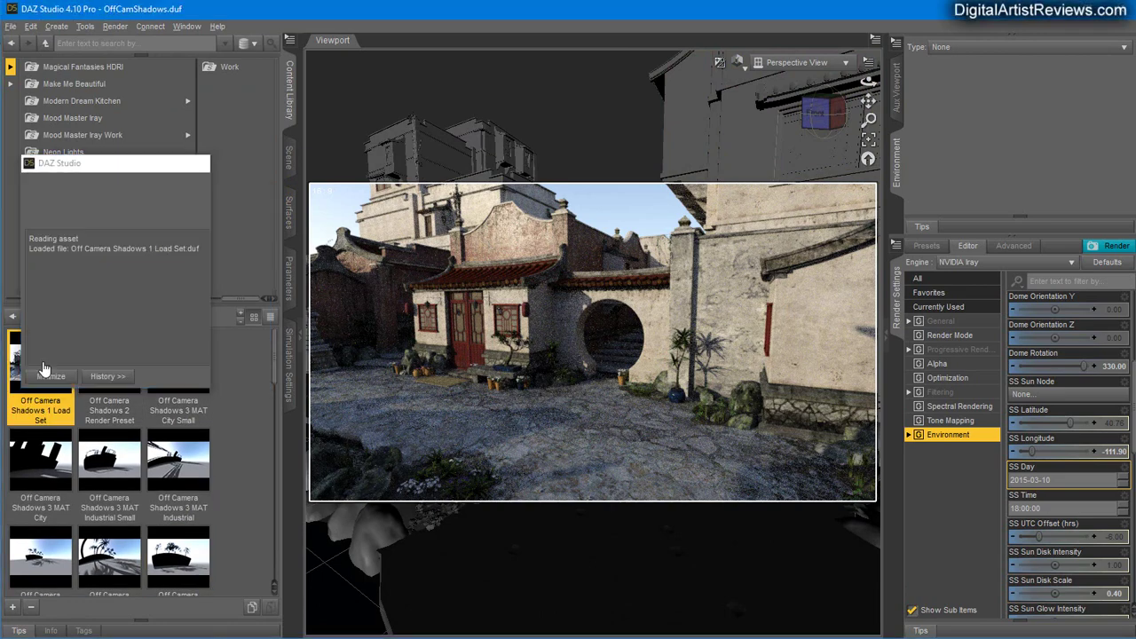
double_click(109, 373)
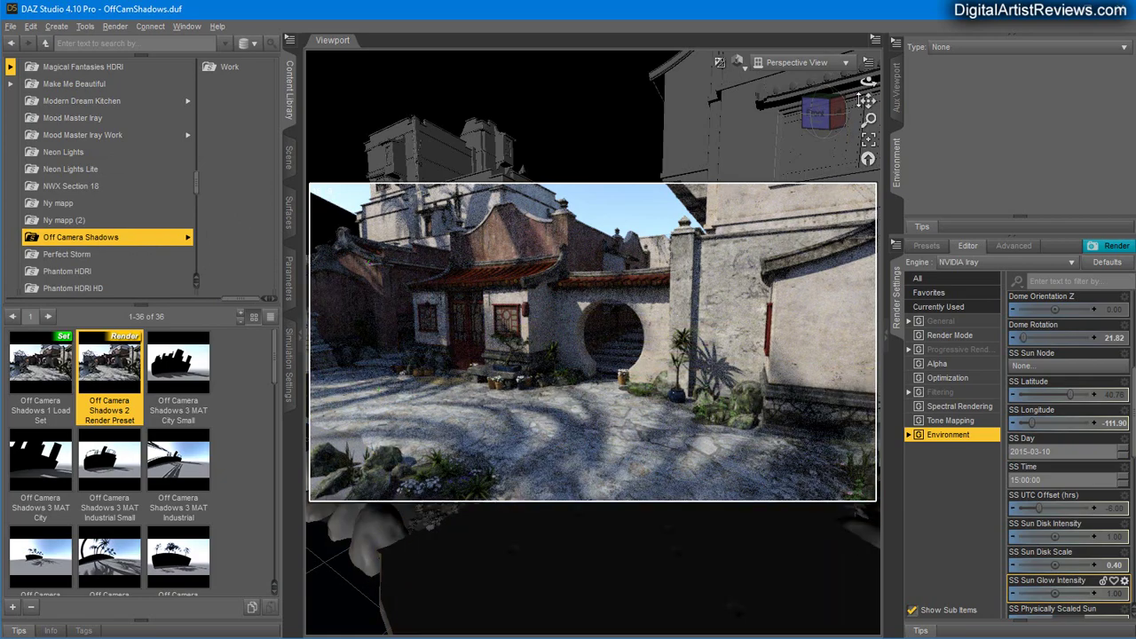
Set the Off Camera Shadows node's Shadow Mask Height to 500.
drag(868, 80, 836, 90)
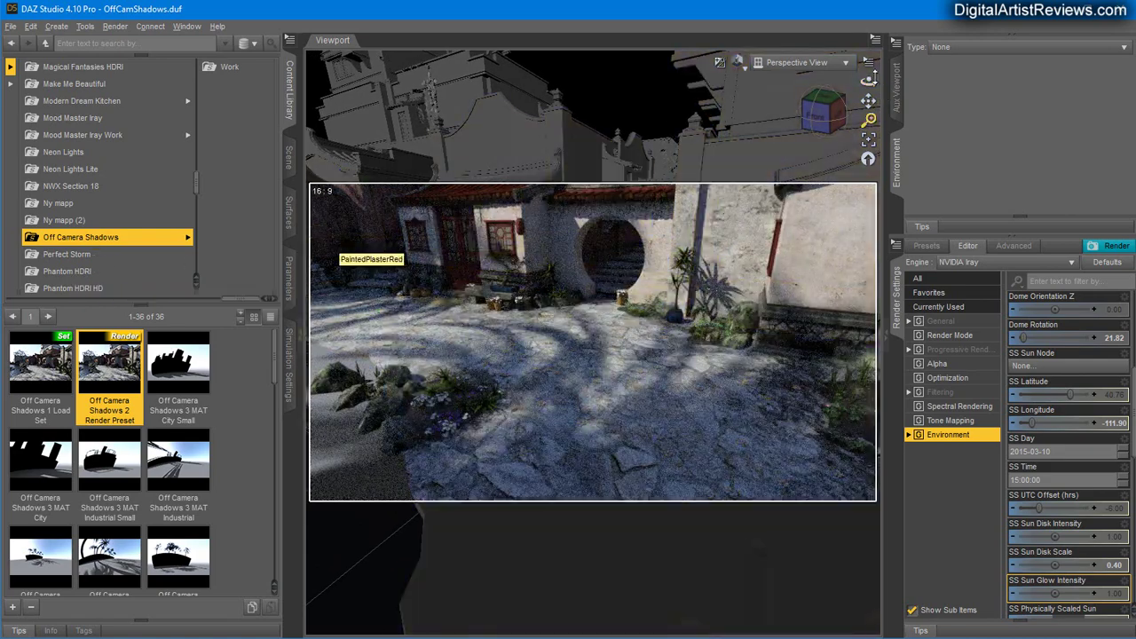
drag(869, 81, 868, 65)
click(290, 156)
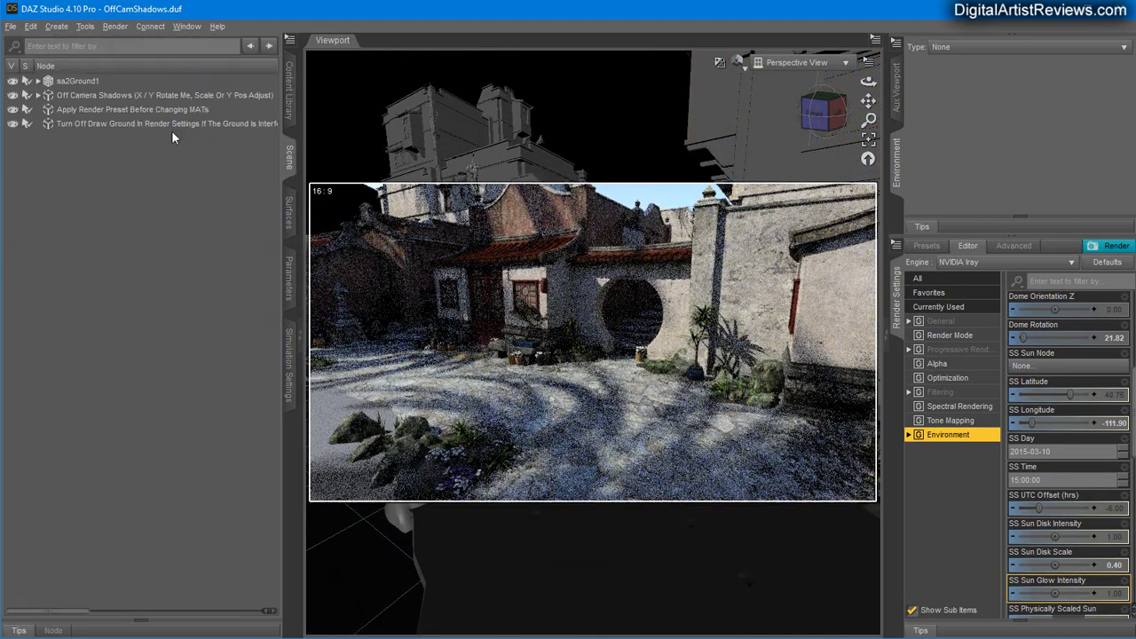
click(104, 96)
click(292, 262)
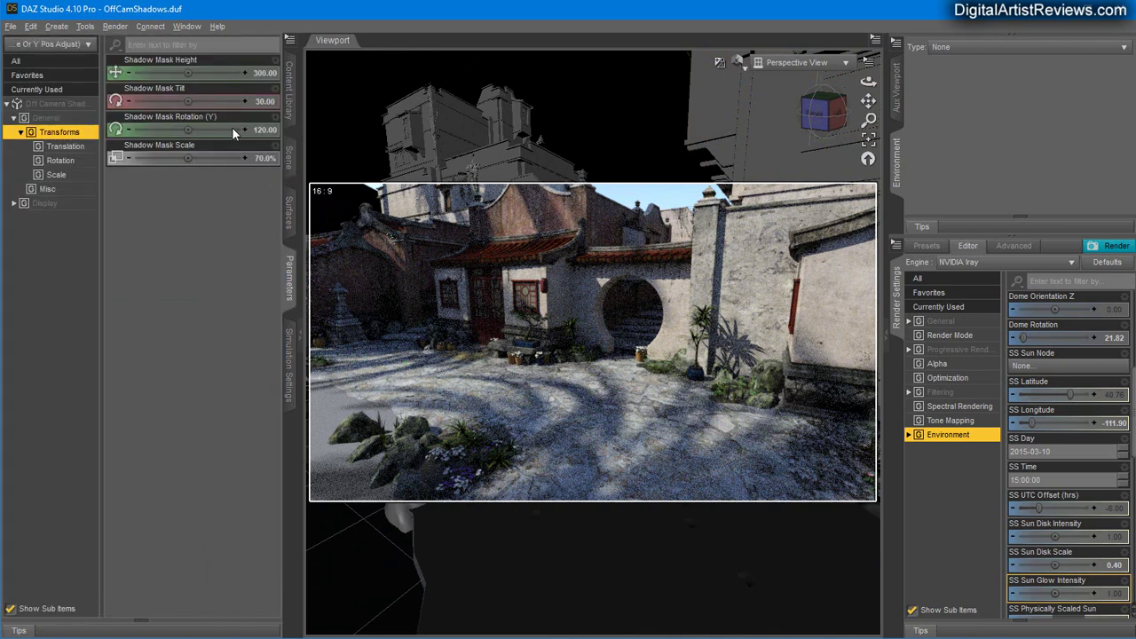
click(258, 74)
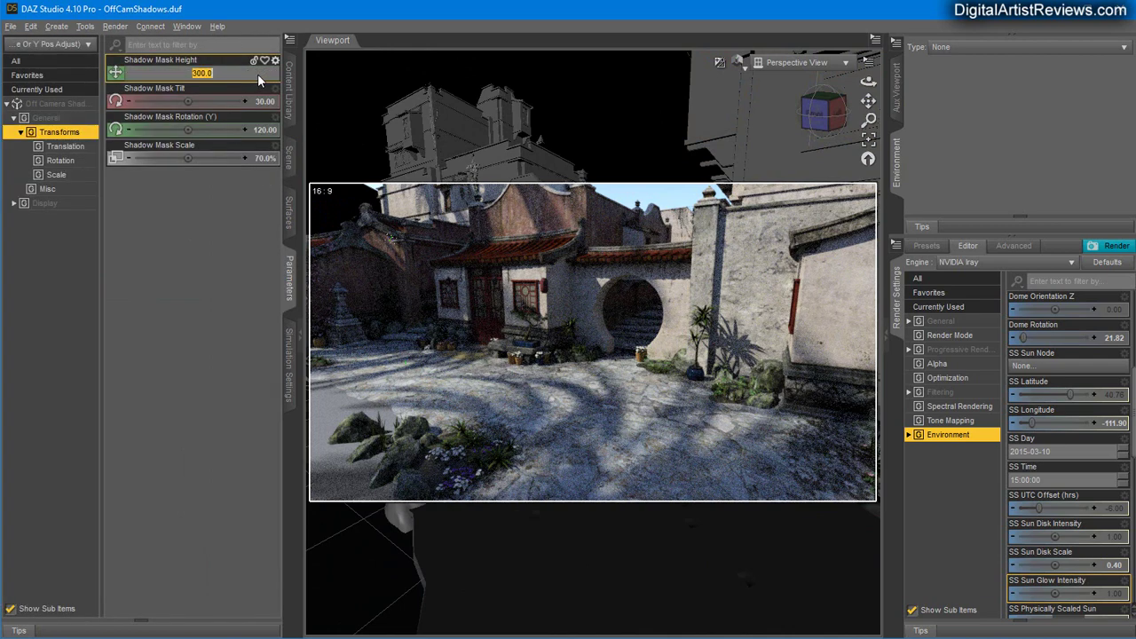
text(500)
key(Return)
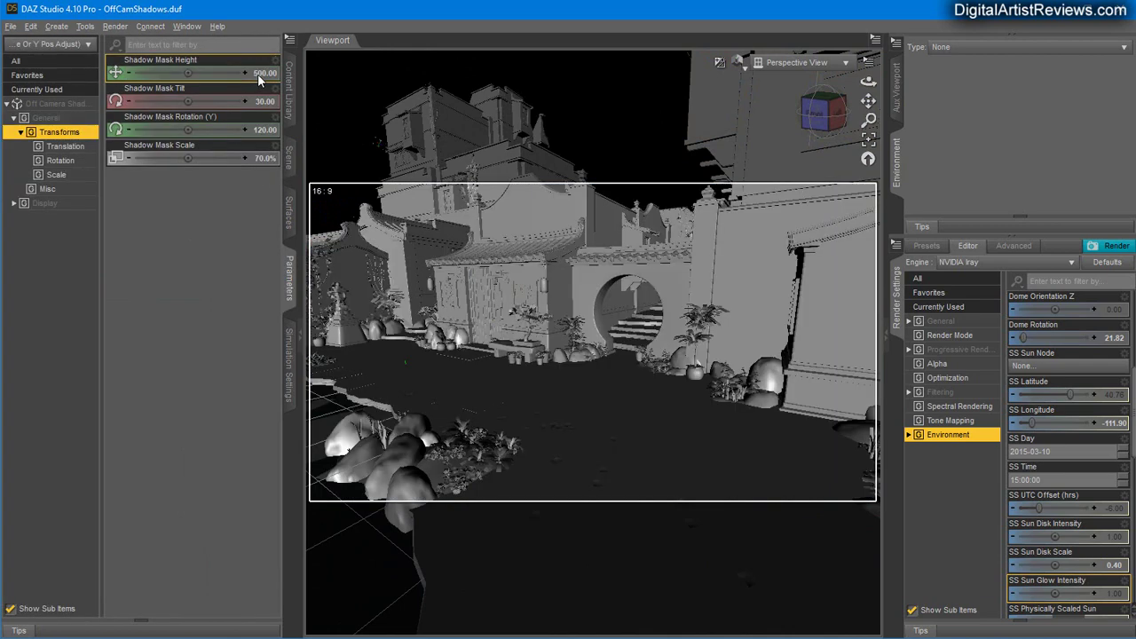
Set the Off Camera Shadows node's Shadow Mask Rotation (Y) to 160.
click(262, 130)
text(160.0)
key(Return)
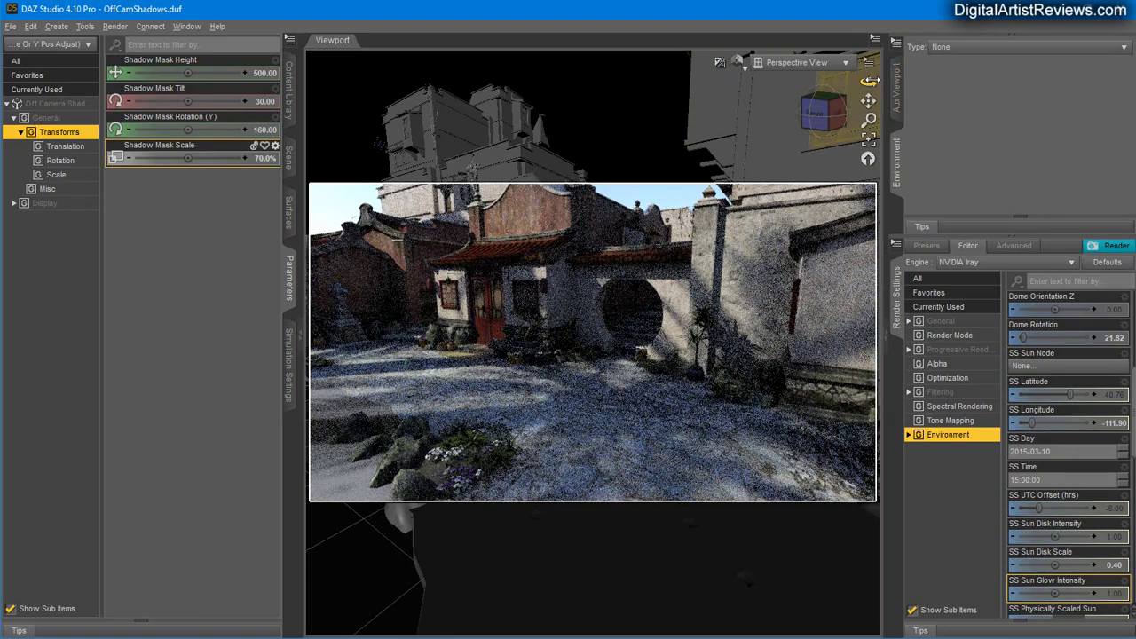
mouse_move(871, 81)
mouse_down()
mouse_move(809, 74)
mouse_move(891, 84)
mouse_move(869, 77)
mouse_up()
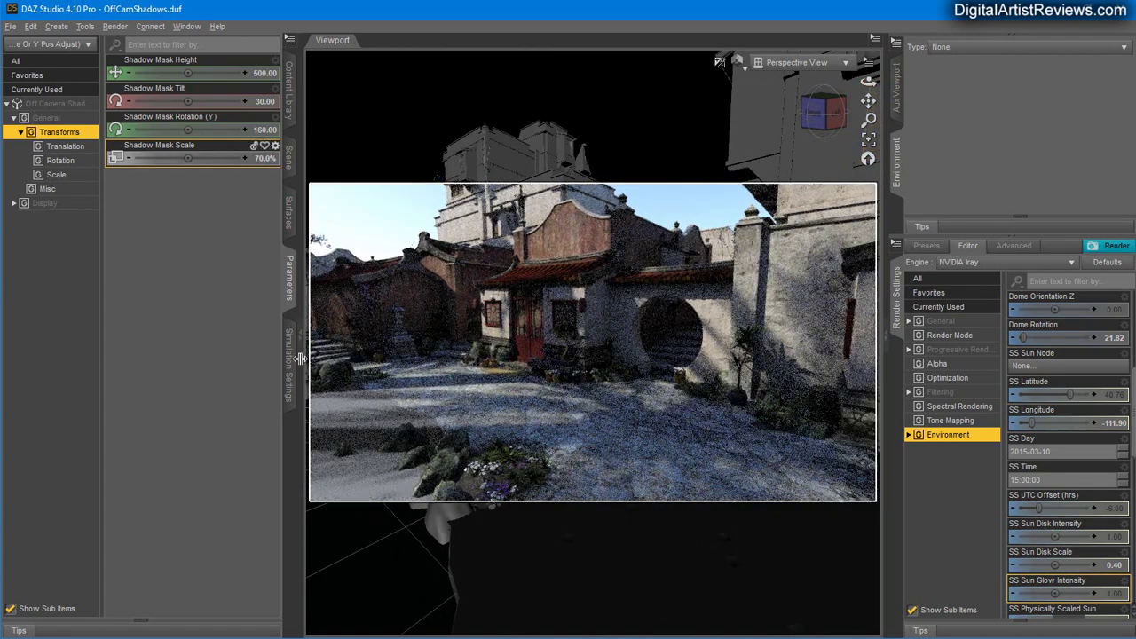
Try the Off Camera Shadows 4 Sharpness 5, Sharpness 1 and Sharpness 2 presets, finishing with Sharpness 3 applied.
click(289, 105)
drag(276, 371, 284, 417)
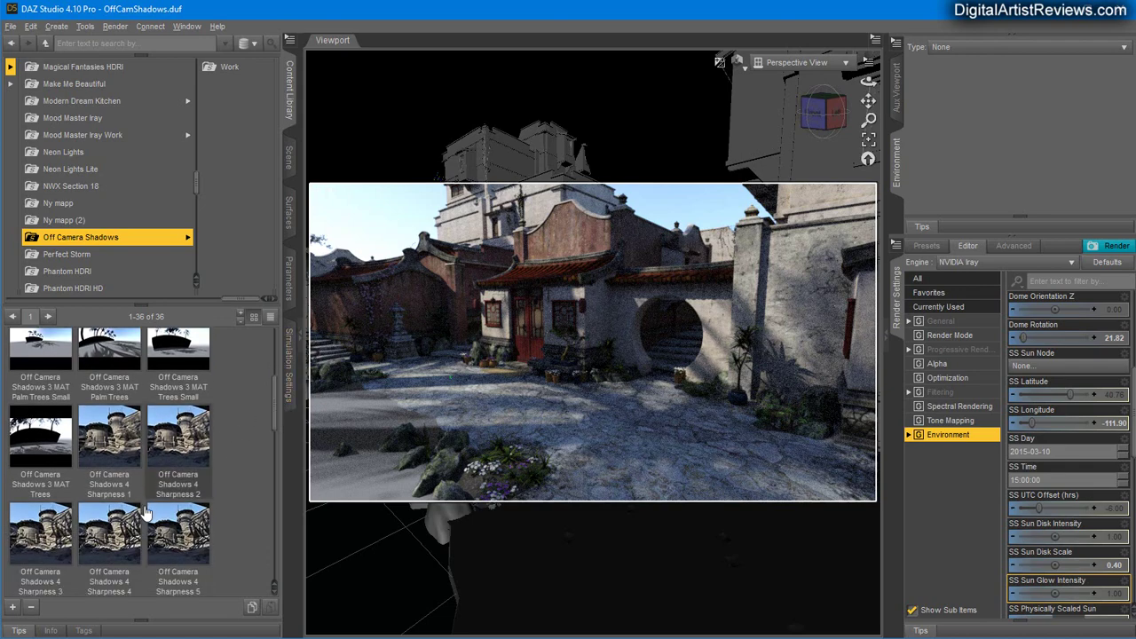
double_click(182, 550)
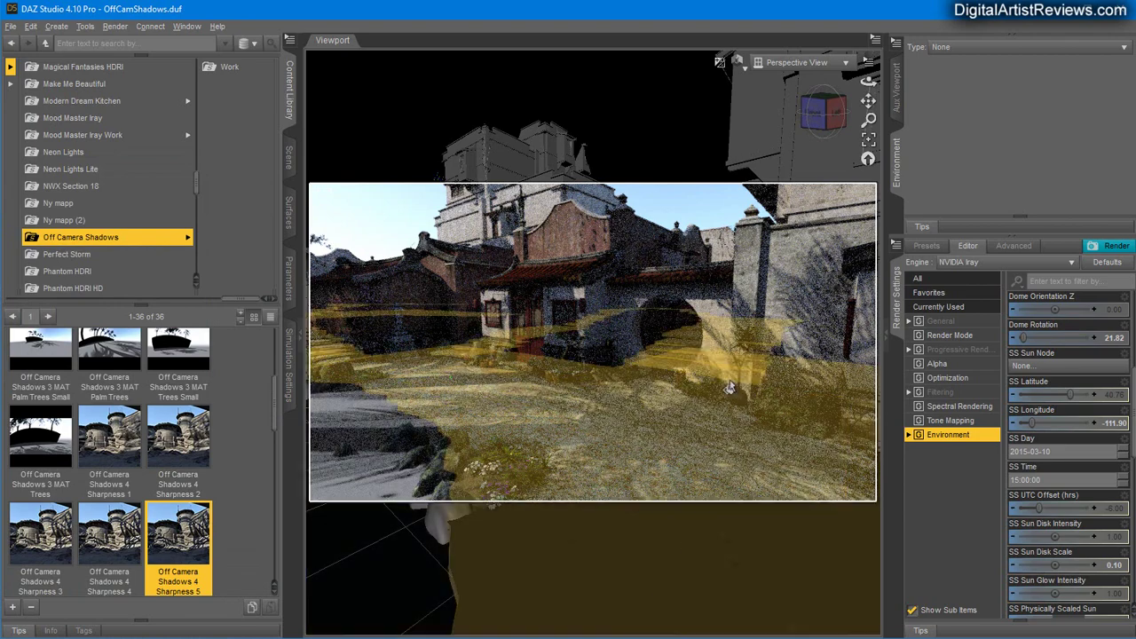
double_click(118, 440)
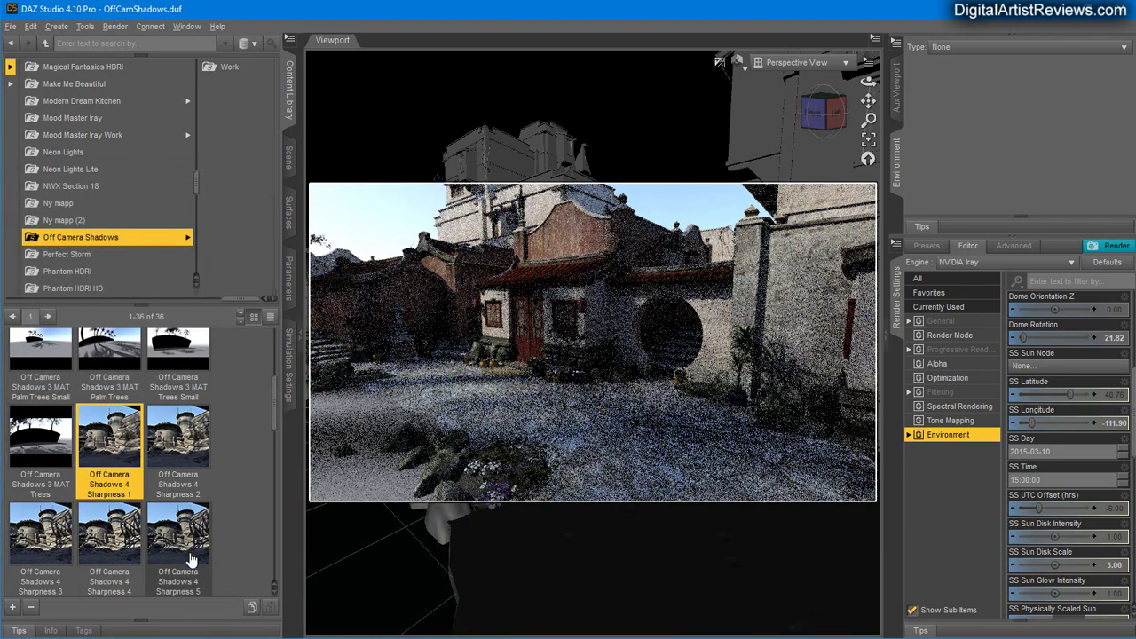
double_click(167, 448)
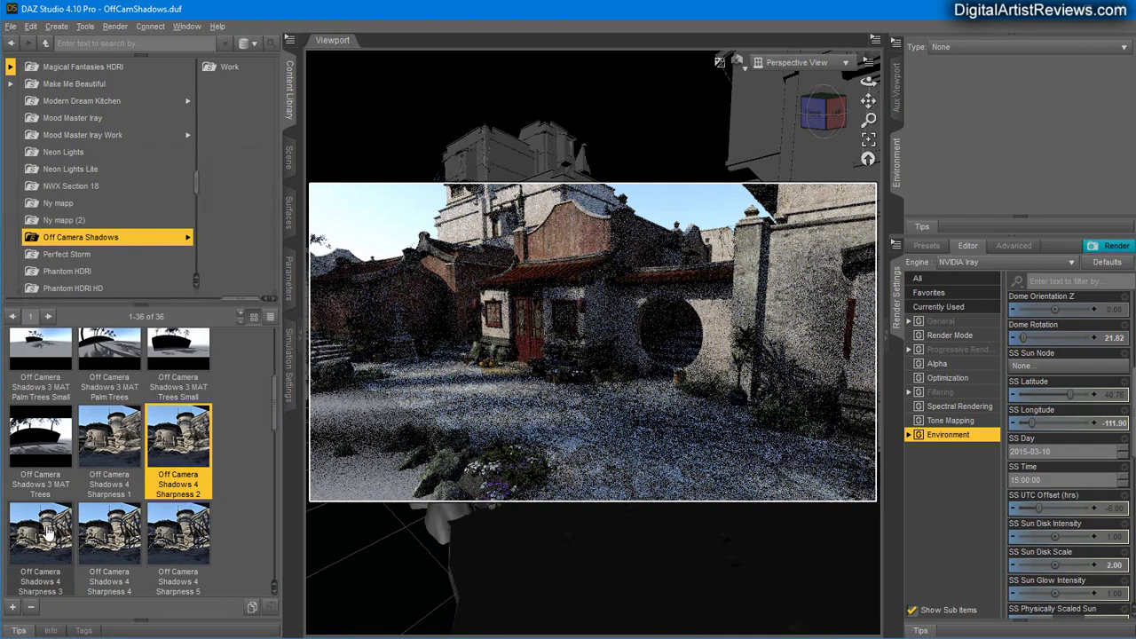
double_click(48, 532)
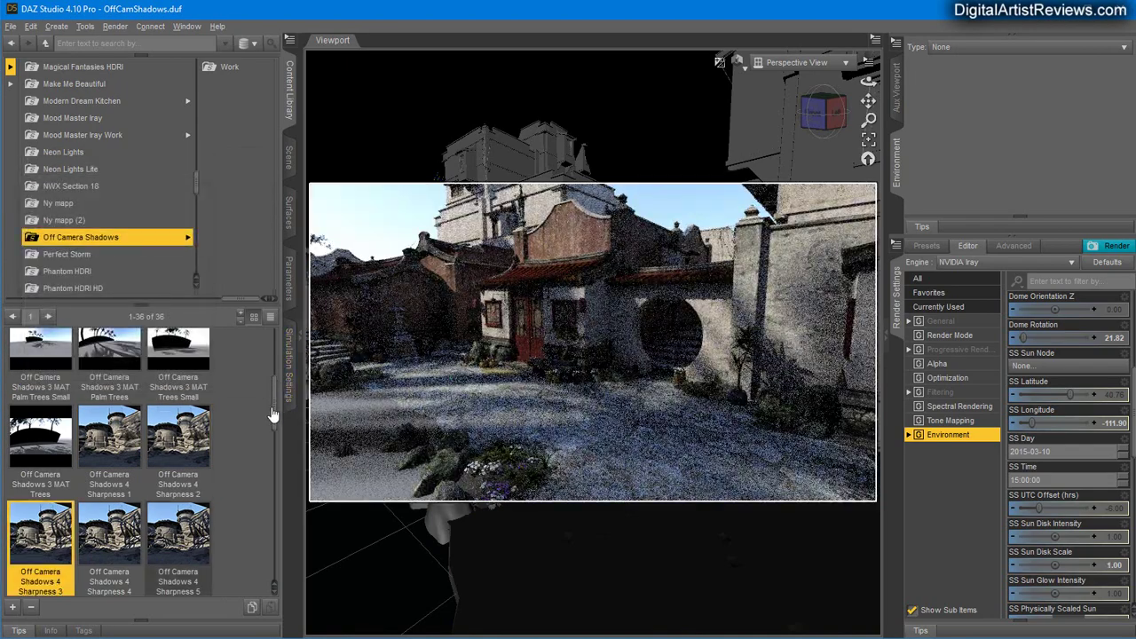
Select the mask node marked "Select Me To Change MAT Presets" under Off Camera Shadows and apply the Off Camera Shadows 3 MAT City preset.
drag(277, 419, 276, 374)
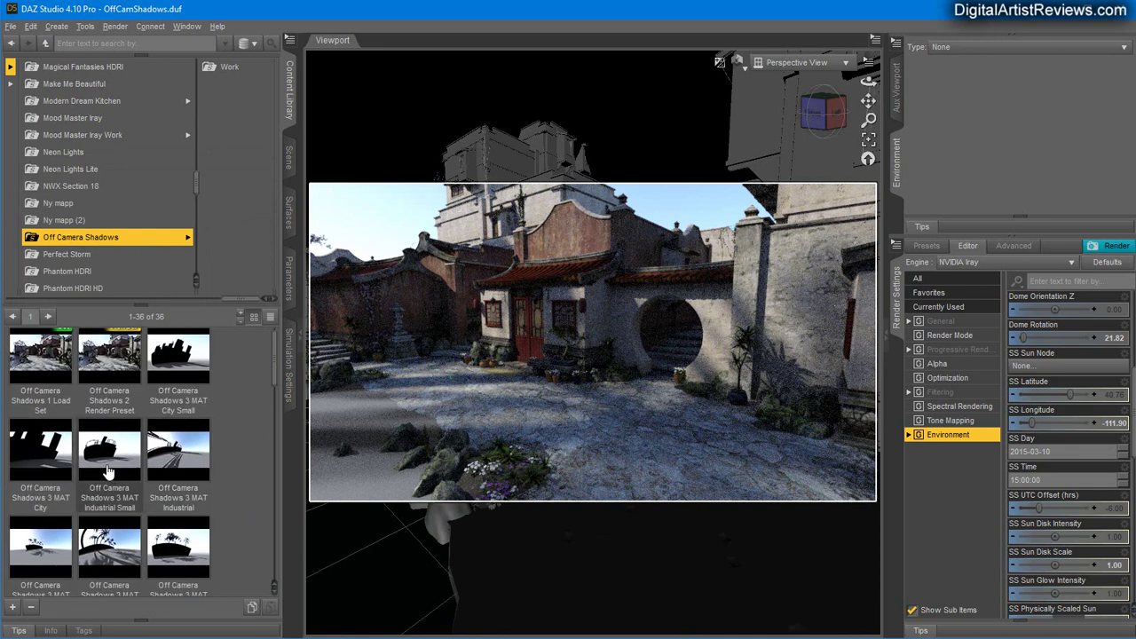
click(288, 157)
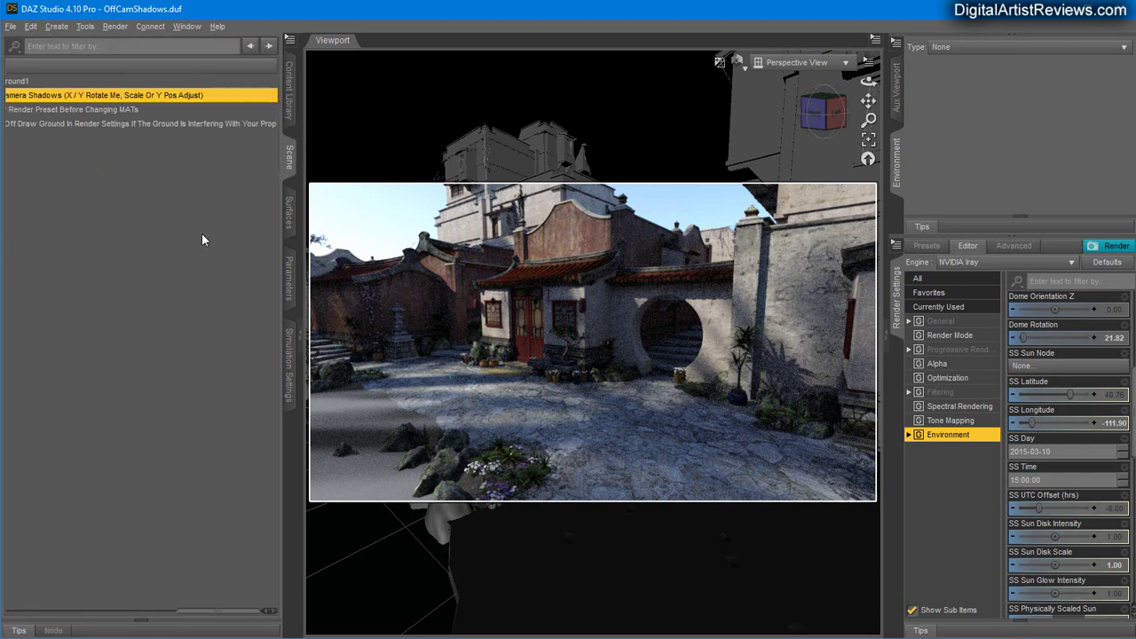
click(140, 612)
click(36, 96)
click(82, 110)
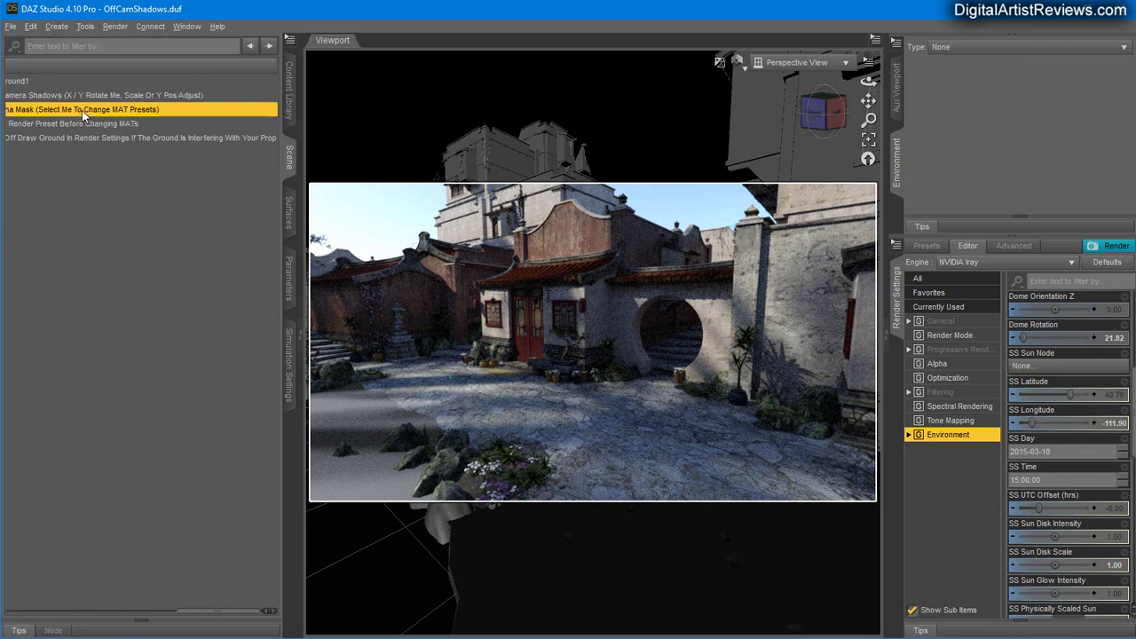
click(290, 114)
double_click(44, 450)
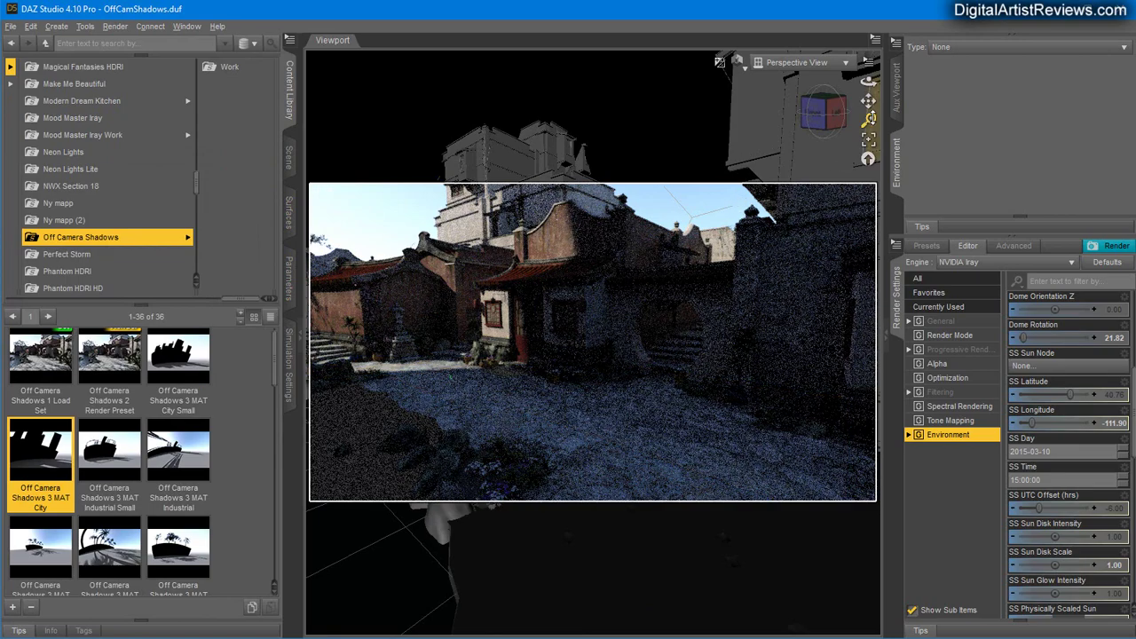
Apply the Off Camera Shadows 3 MAT Industrial Small preset to the mask and turn off Draw Ground in the environment render settings.
drag(869, 120, 869, 191)
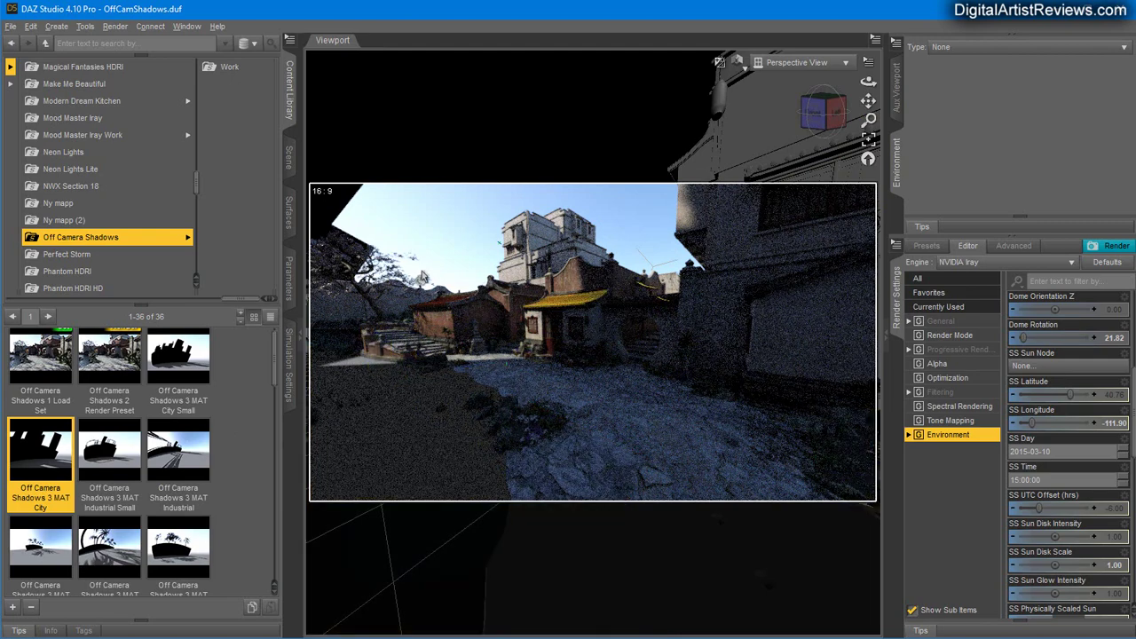
double_click(108, 457)
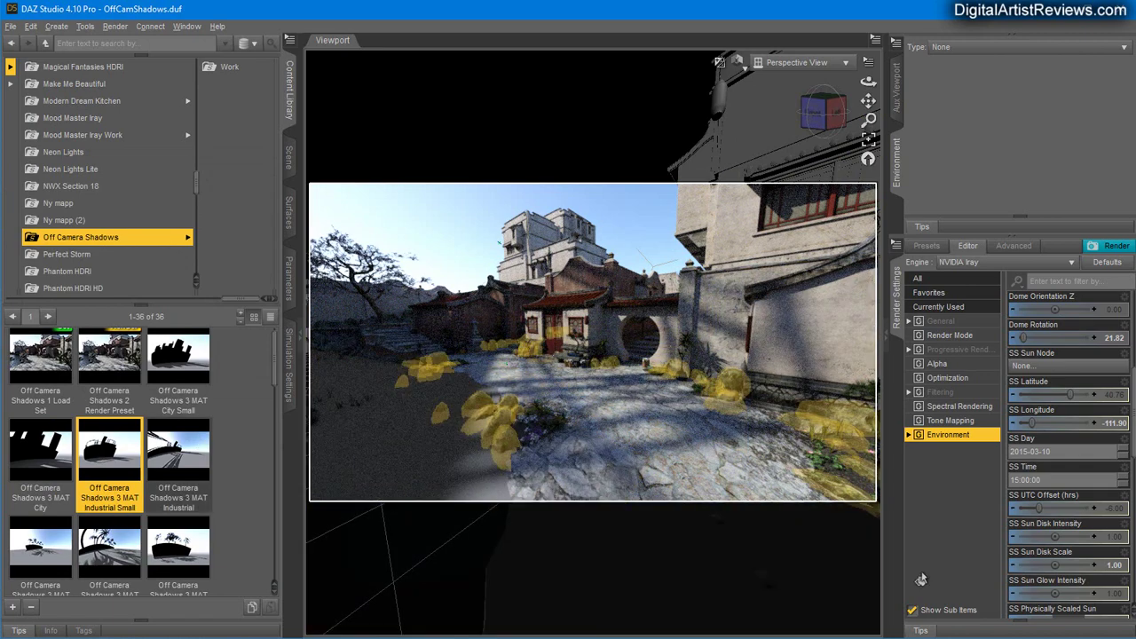
scroll(1066, 531, down, 10)
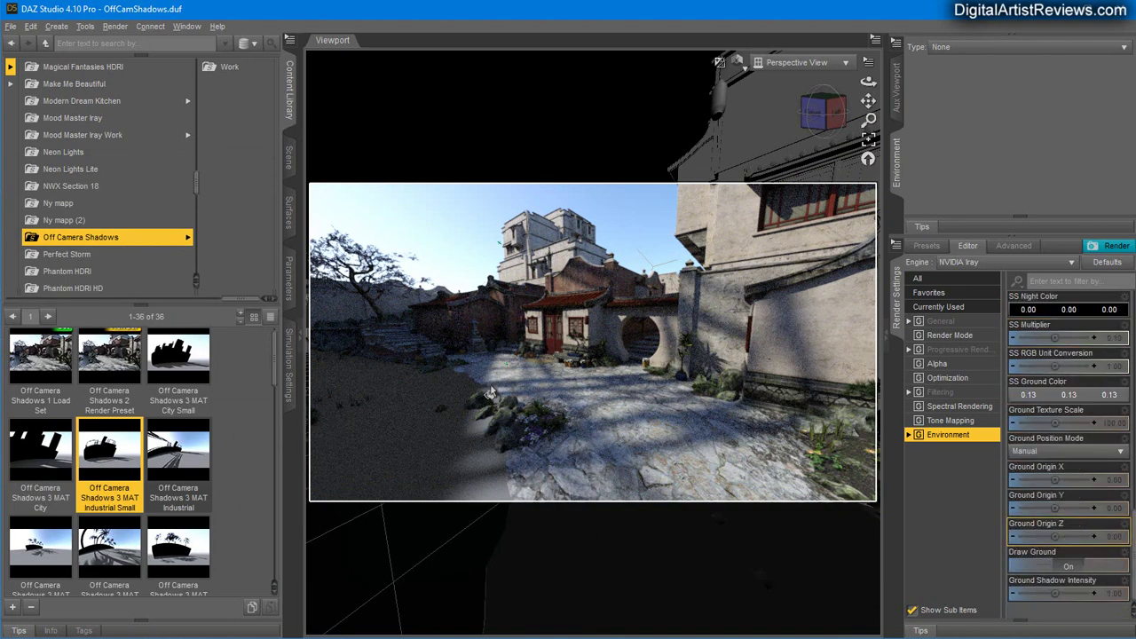
click(1072, 568)
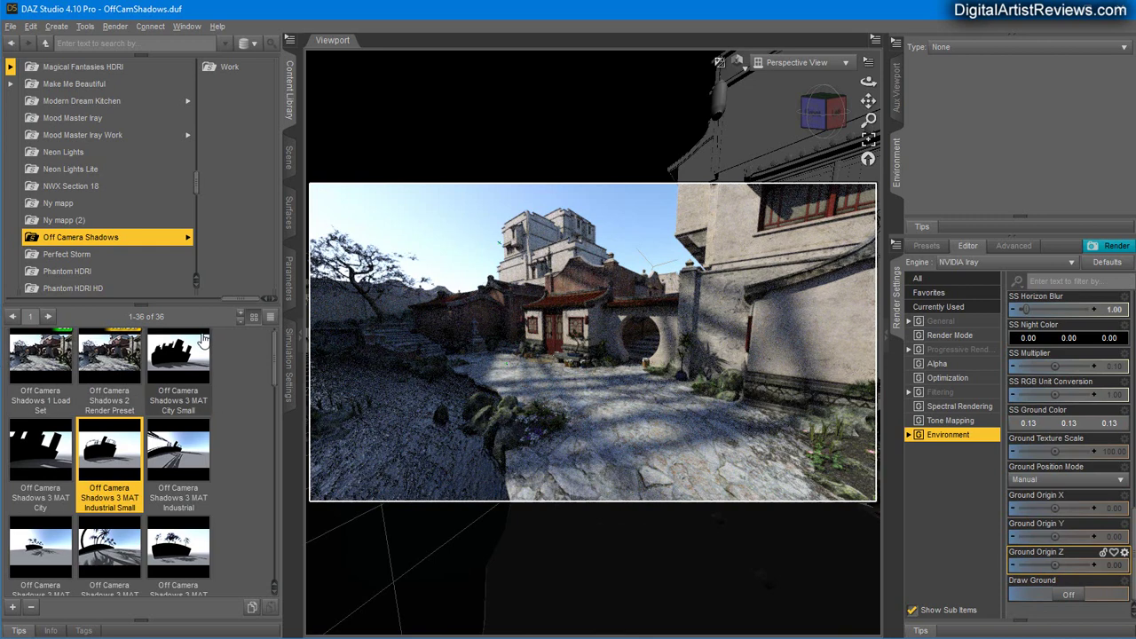
Examine the industrial shadow mask beyond the courtyard and the shadows it casts from different viewing angles.
drag(200, 341, 811, 384)
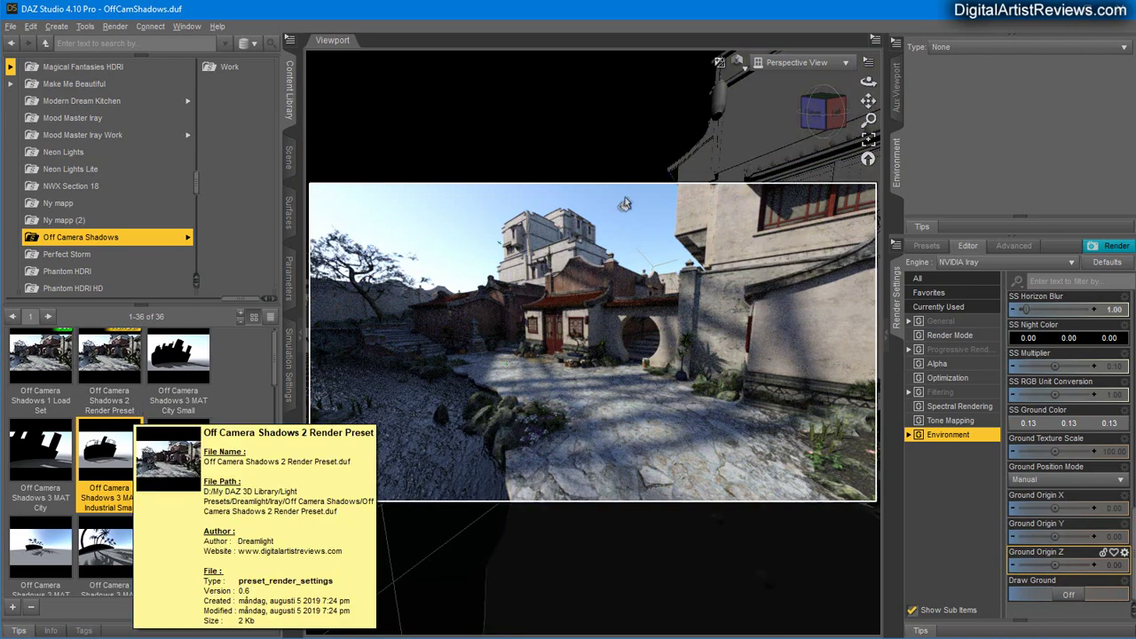
drag(868, 81, 808, 79)
drag(814, 144, 805, 147)
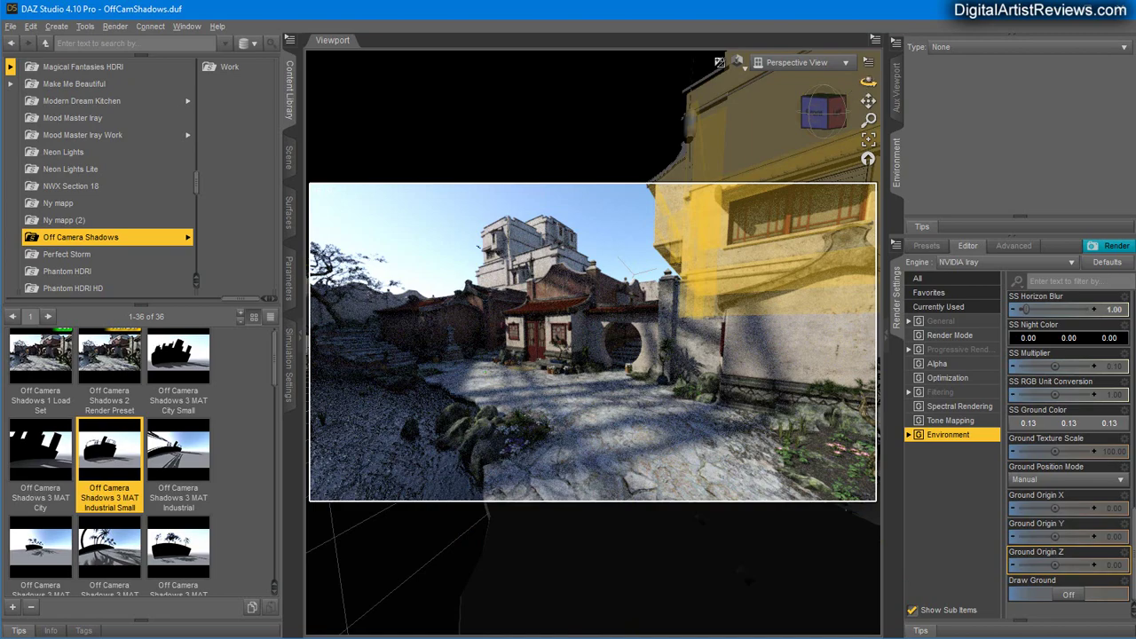
drag(868, 81, 811, 71)
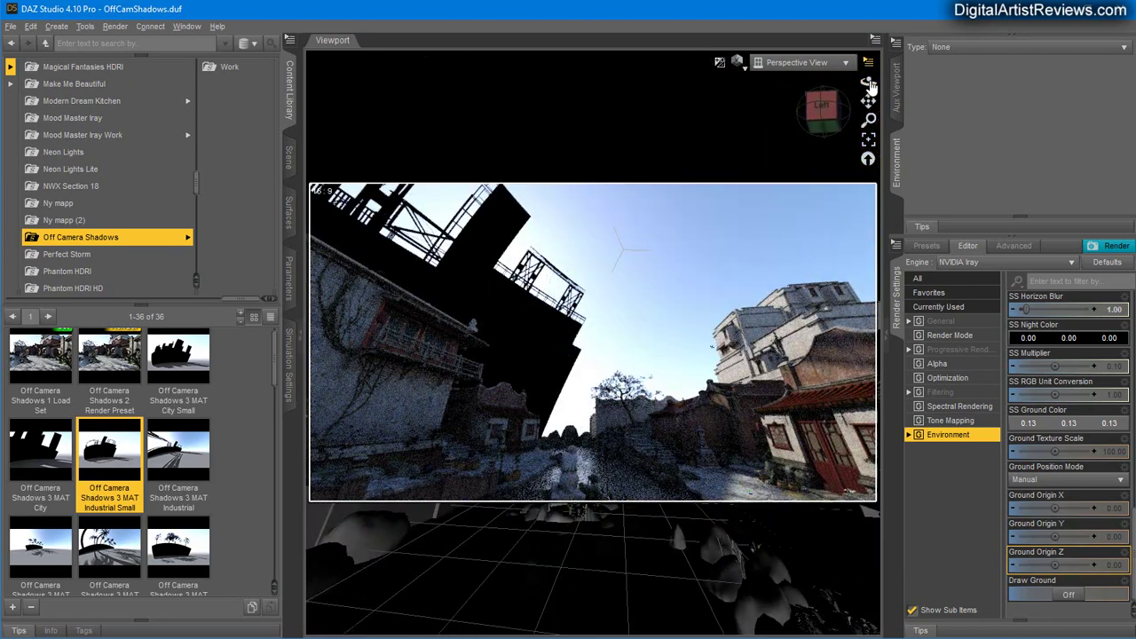
drag(868, 82, 905, 90)
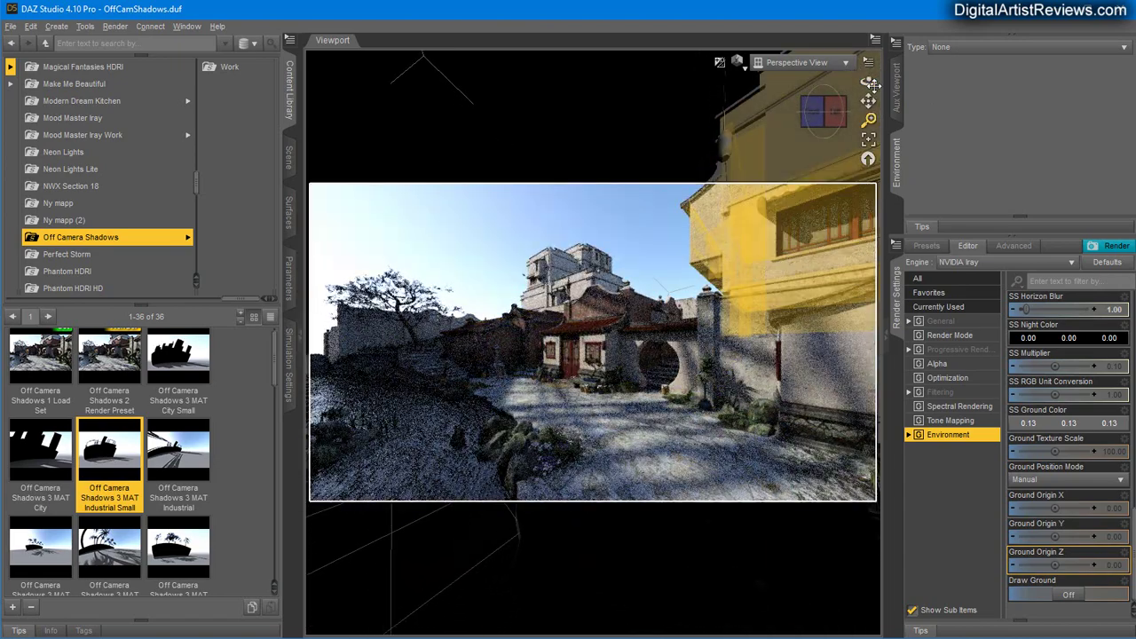
drag(869, 82, 861, 81)
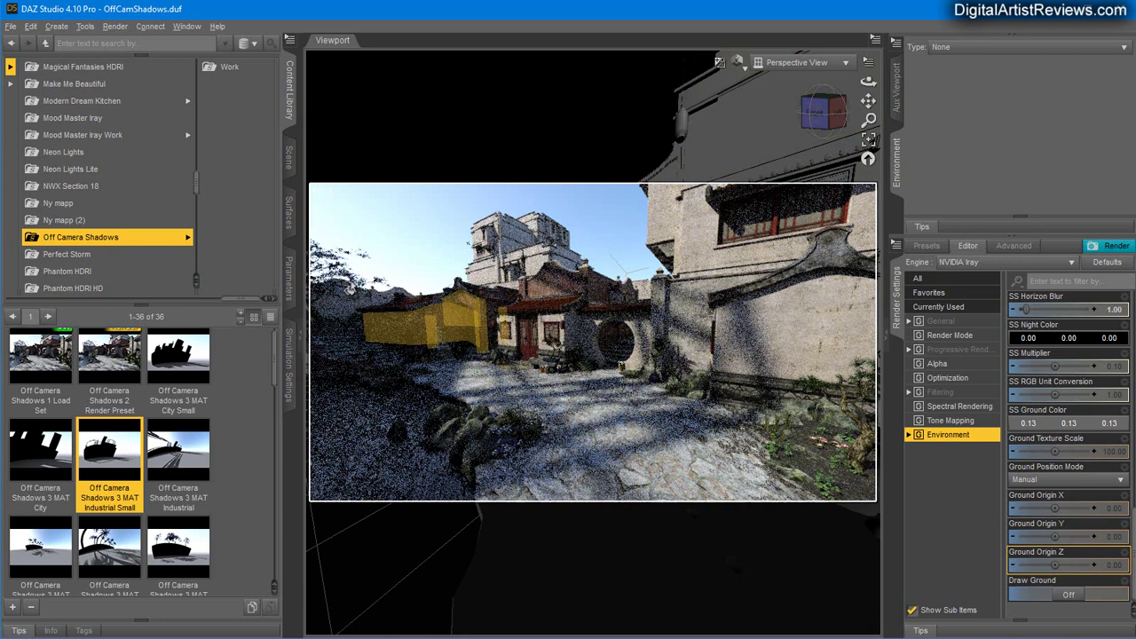